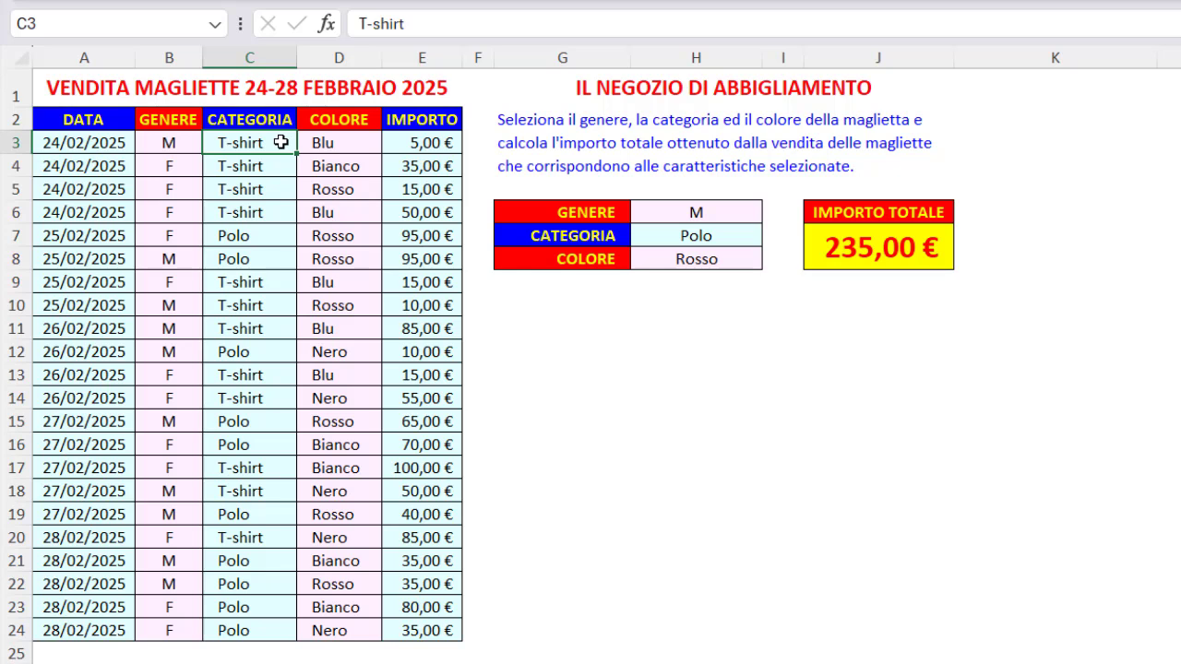
Step: Examine the first sales record and the choices available for GENERE, CATEGORIA and COLORE in H6:H8
left_click(355, 142)
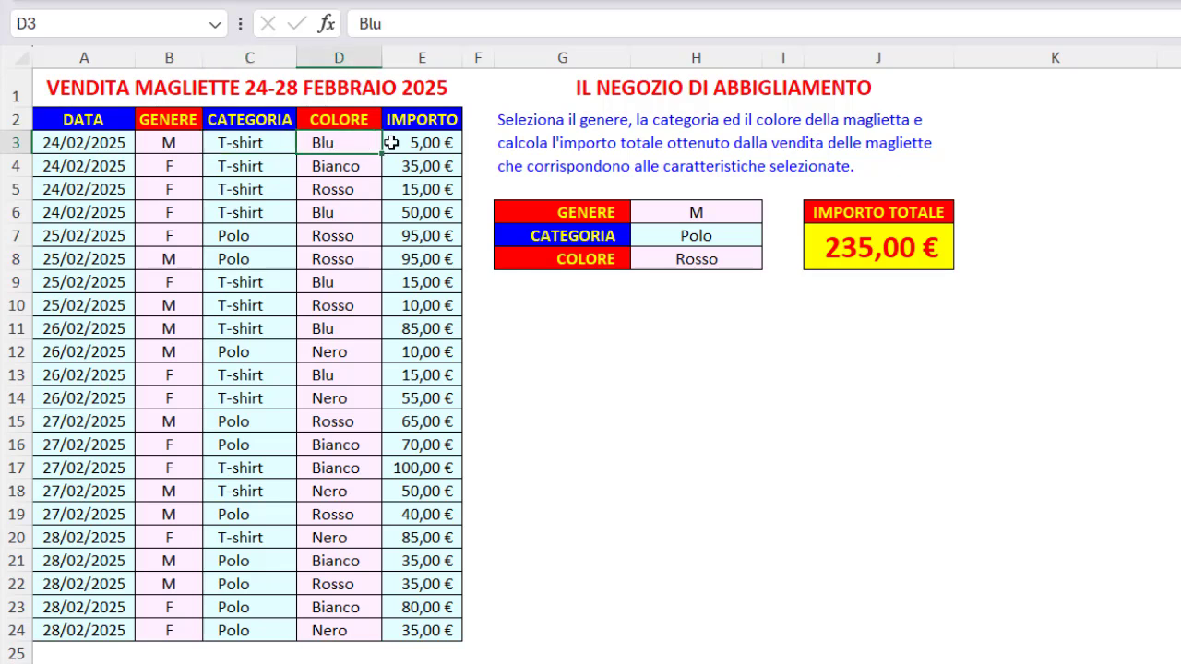
left_click(431, 142)
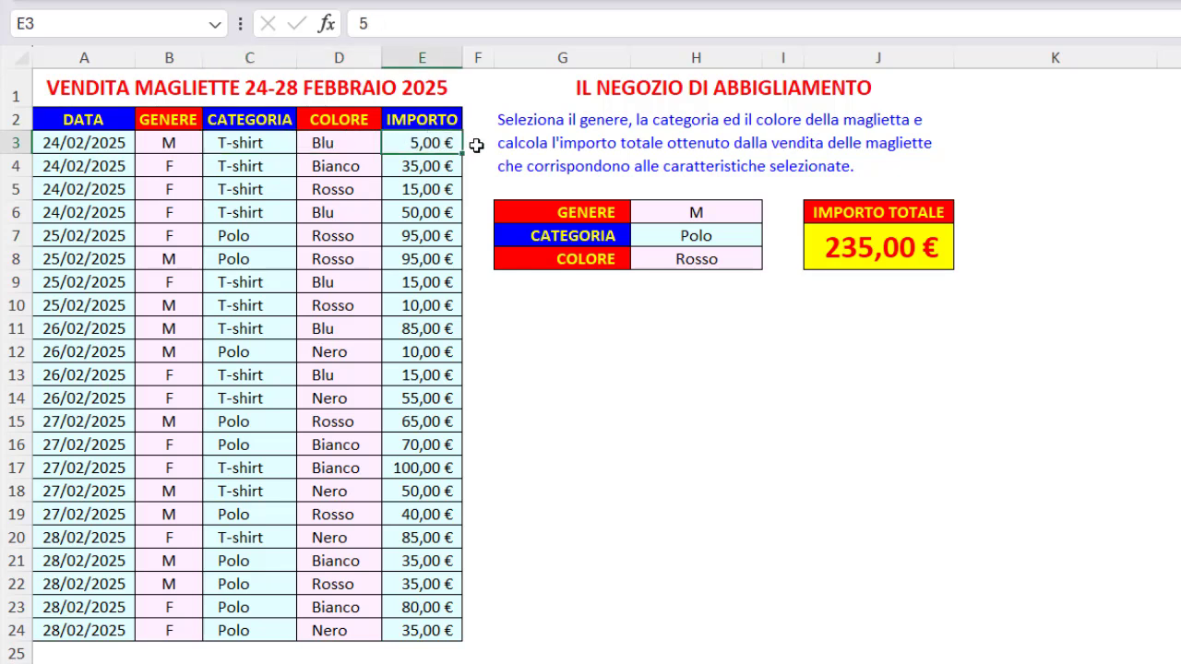
left_click(726, 213)
left_click(772, 211)
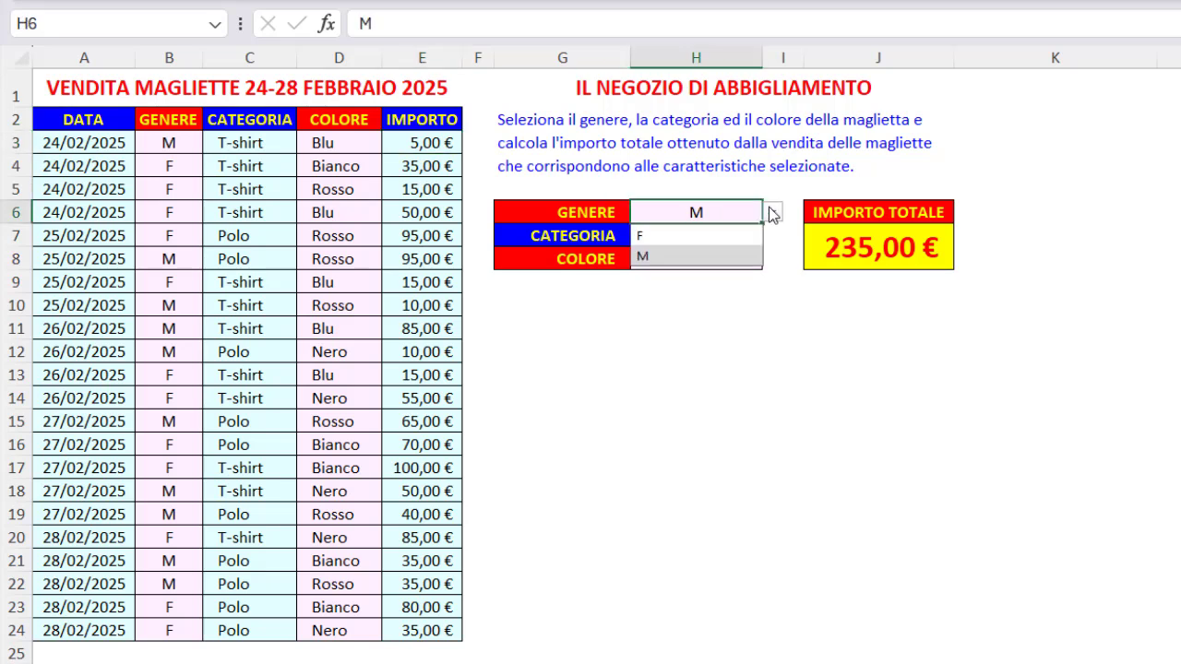
left_click(769, 209)
left_click(728, 235)
left_click(772, 238)
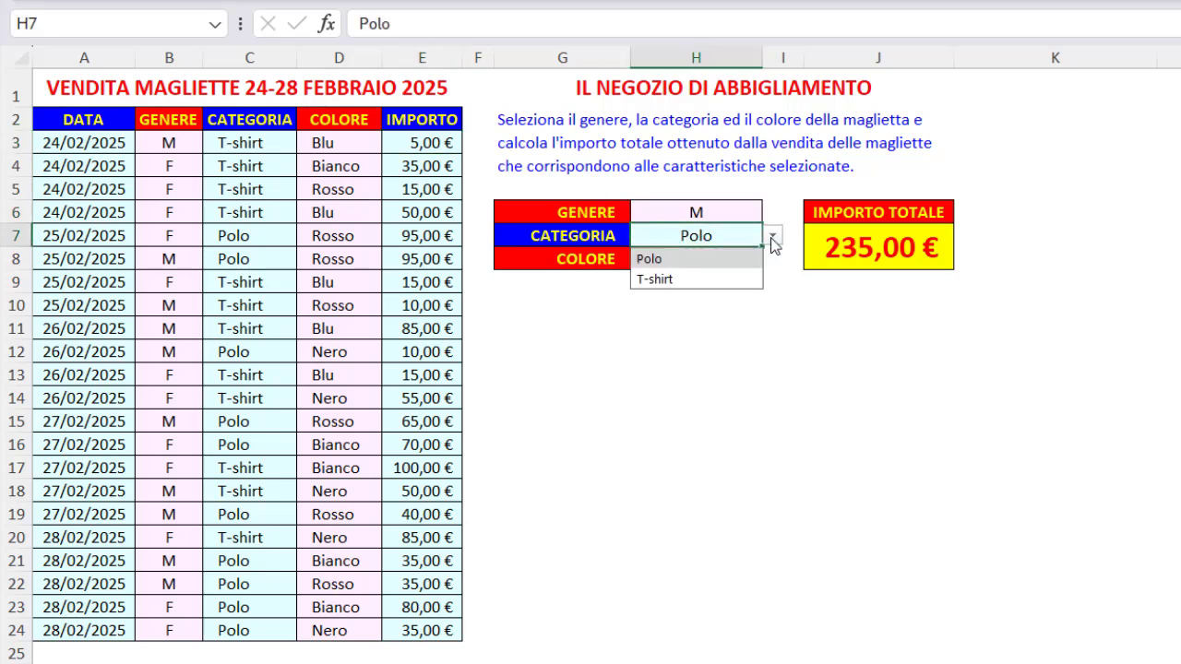
left_click(771, 239)
left_click(759, 259)
left_click(772, 262)
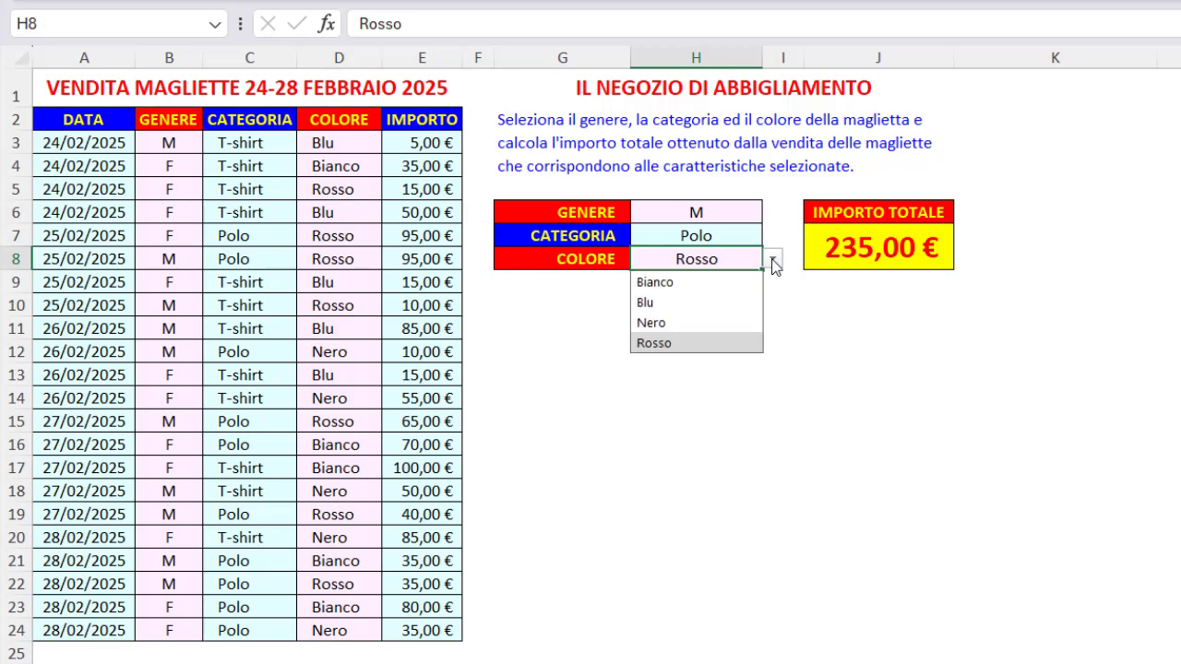
left_click(772, 262)
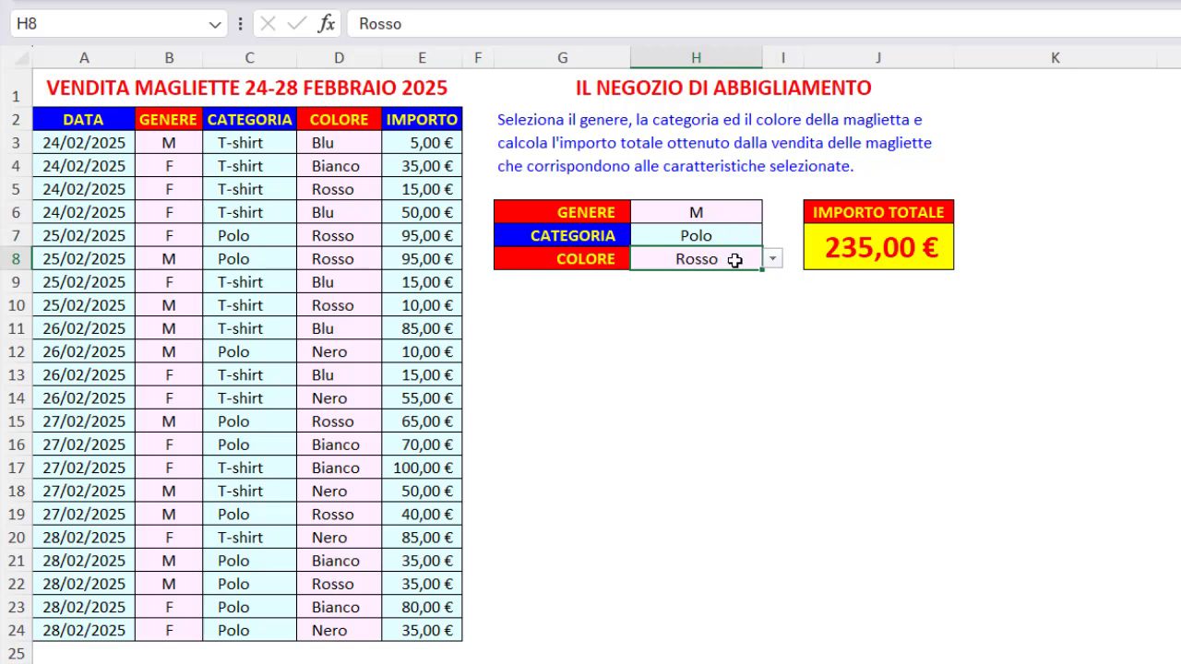
left_click(741, 212)
left_click(745, 234)
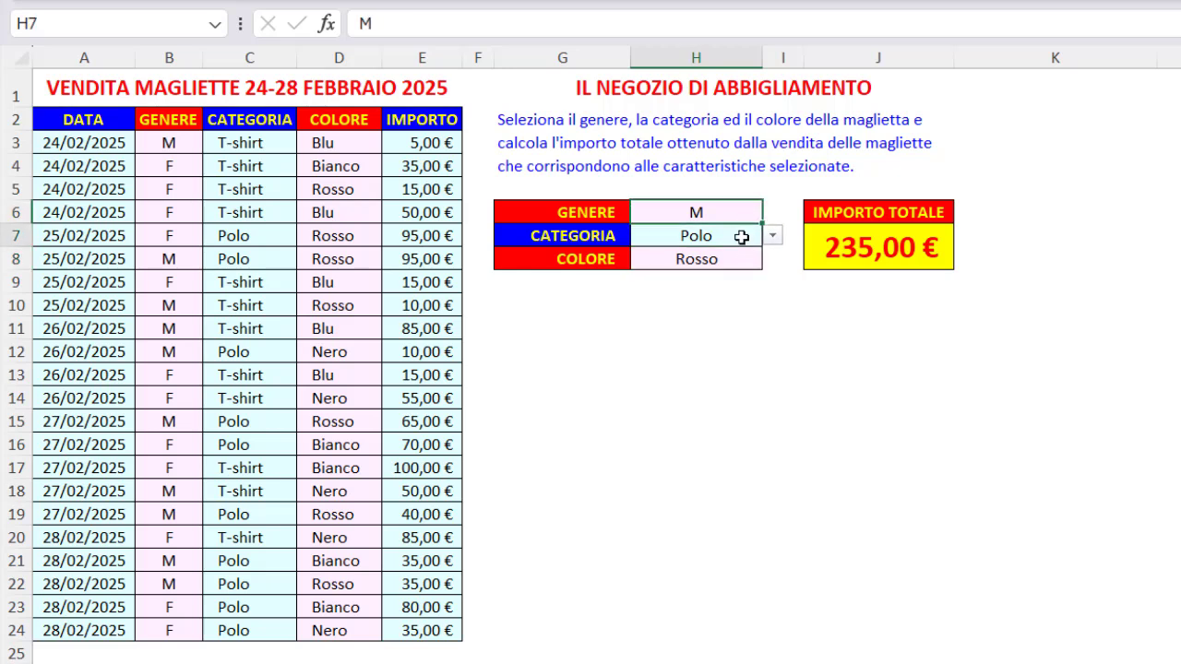
left_click(744, 259)
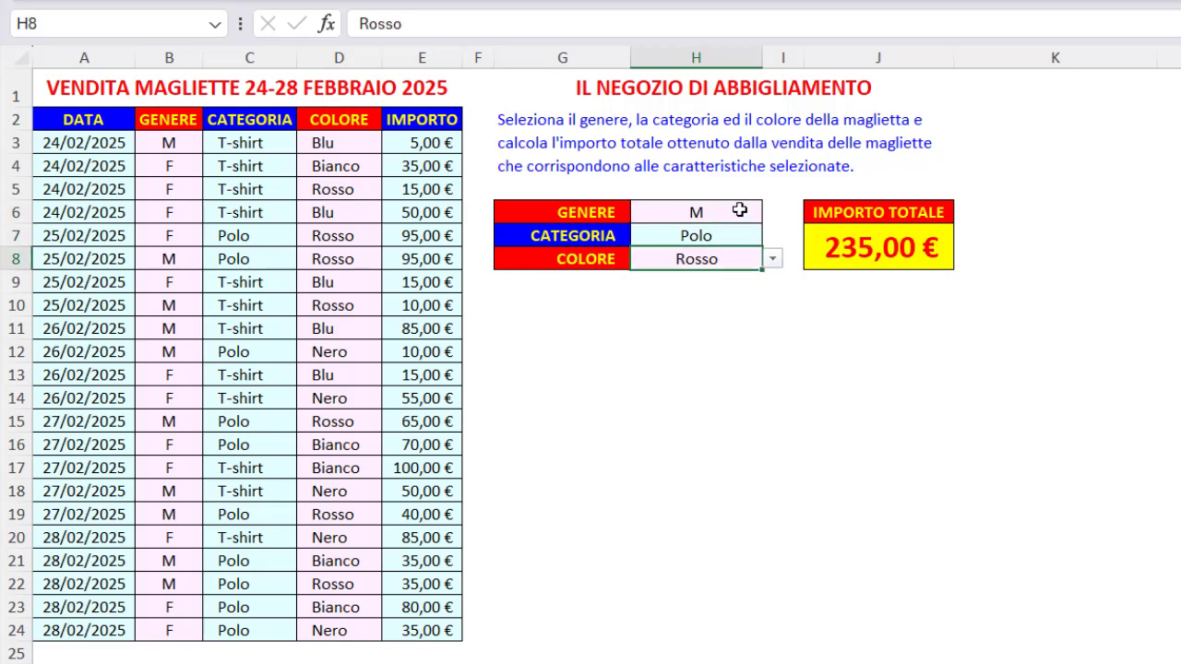
left_click(740, 211)
left_click(746, 234)
left_click(740, 261)
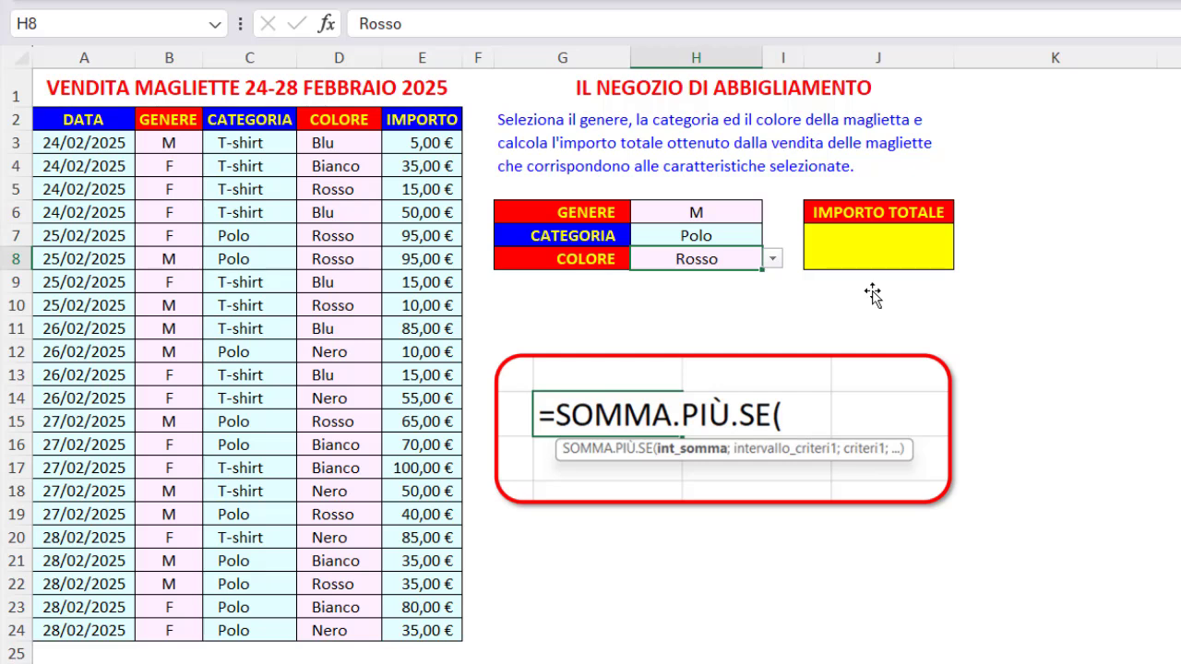
Step: Start a SOMMA.PIÙ.SE formula in the IMPORTO TOTALE cell and set its Int_somma argument to the amounts E3:E24
left_click(876, 250)
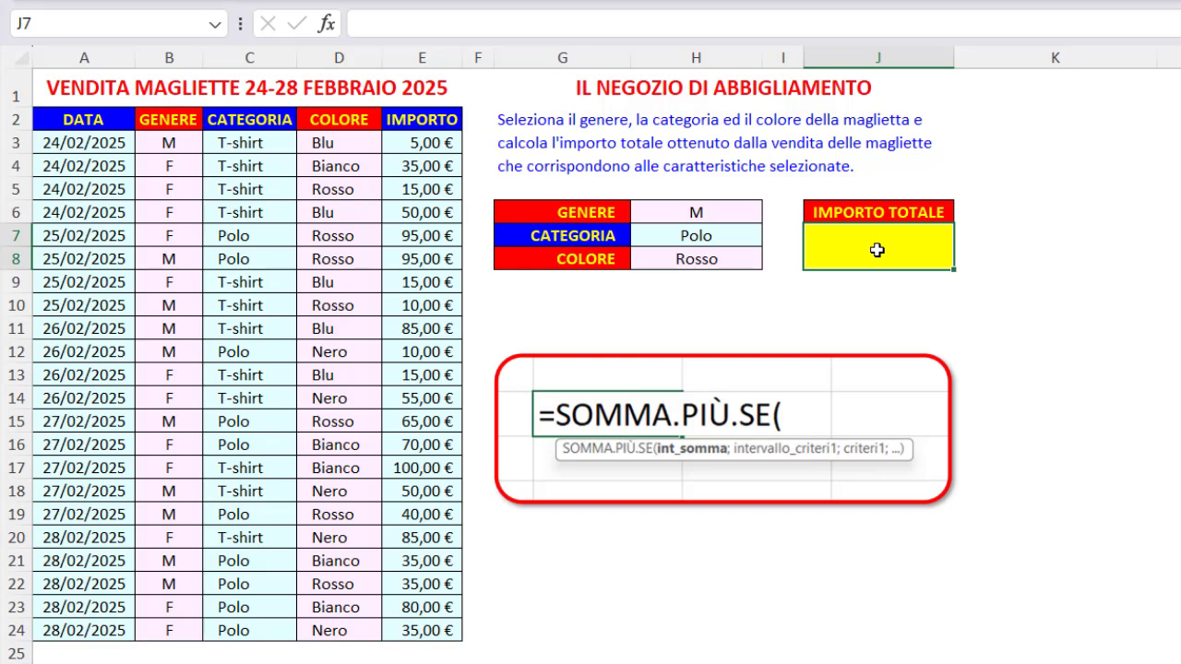
type("=somm")
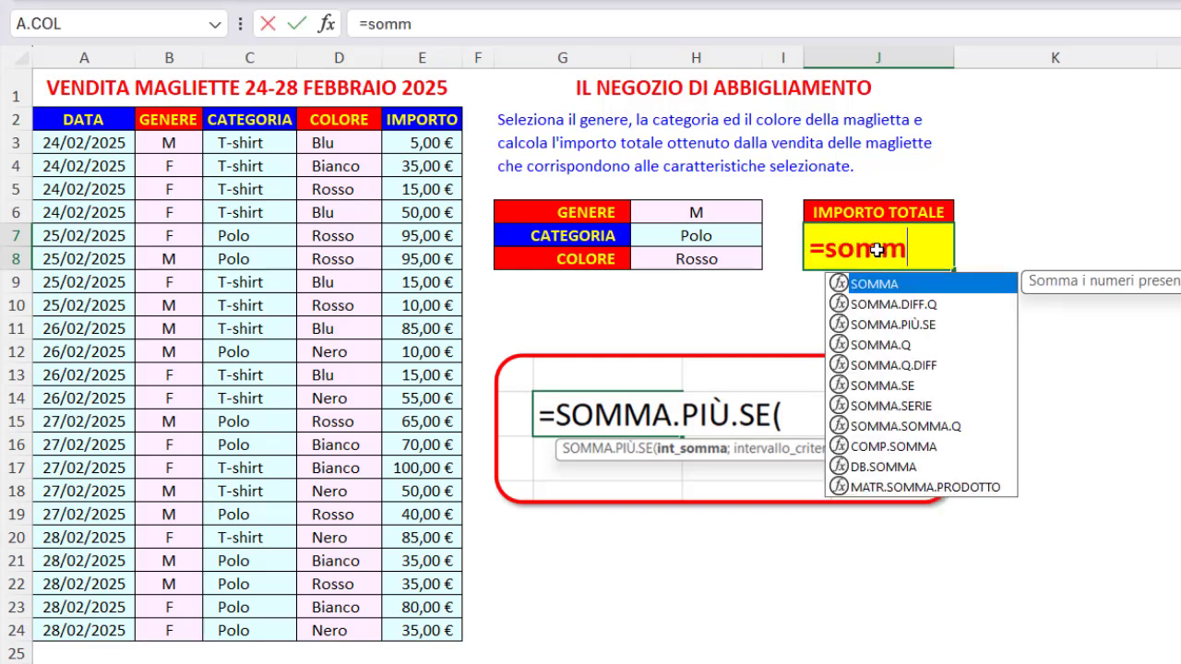
double_click(889, 327)
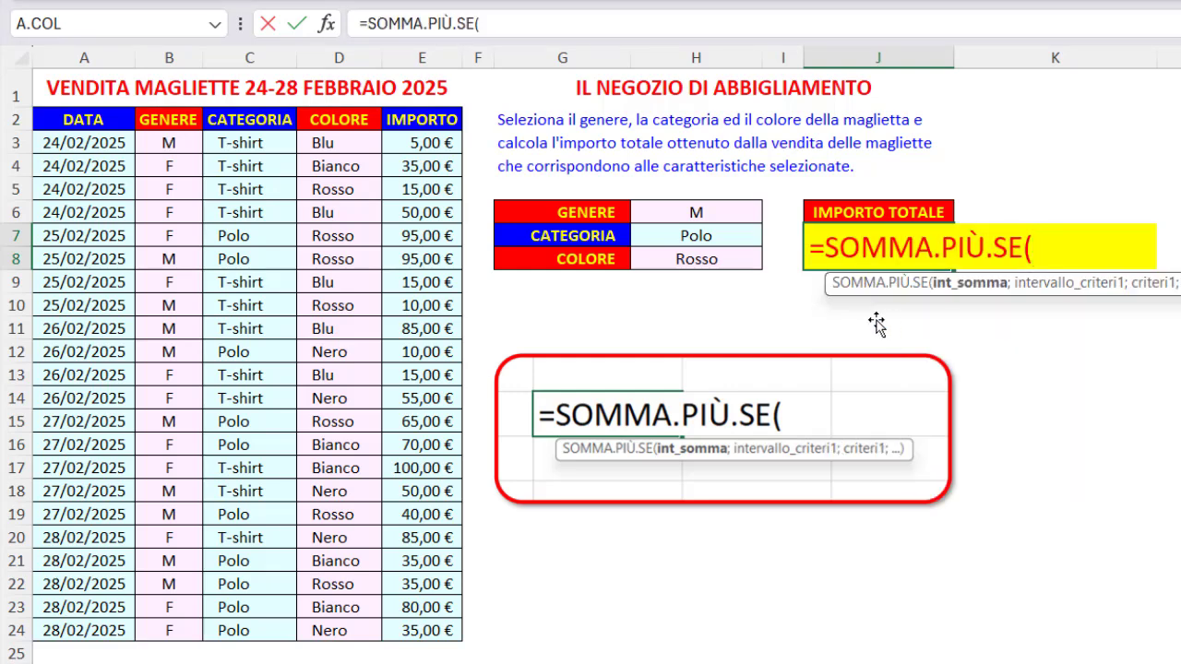
left_click(330, 26)
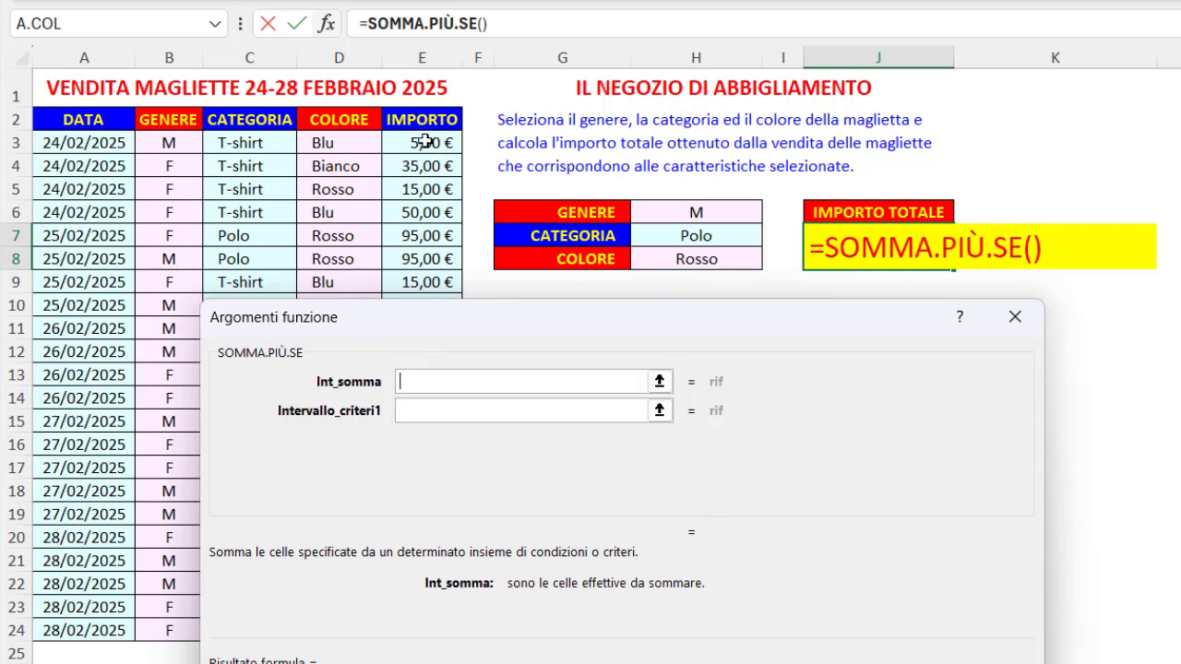
left_click_drag(425, 143, 425, 623)
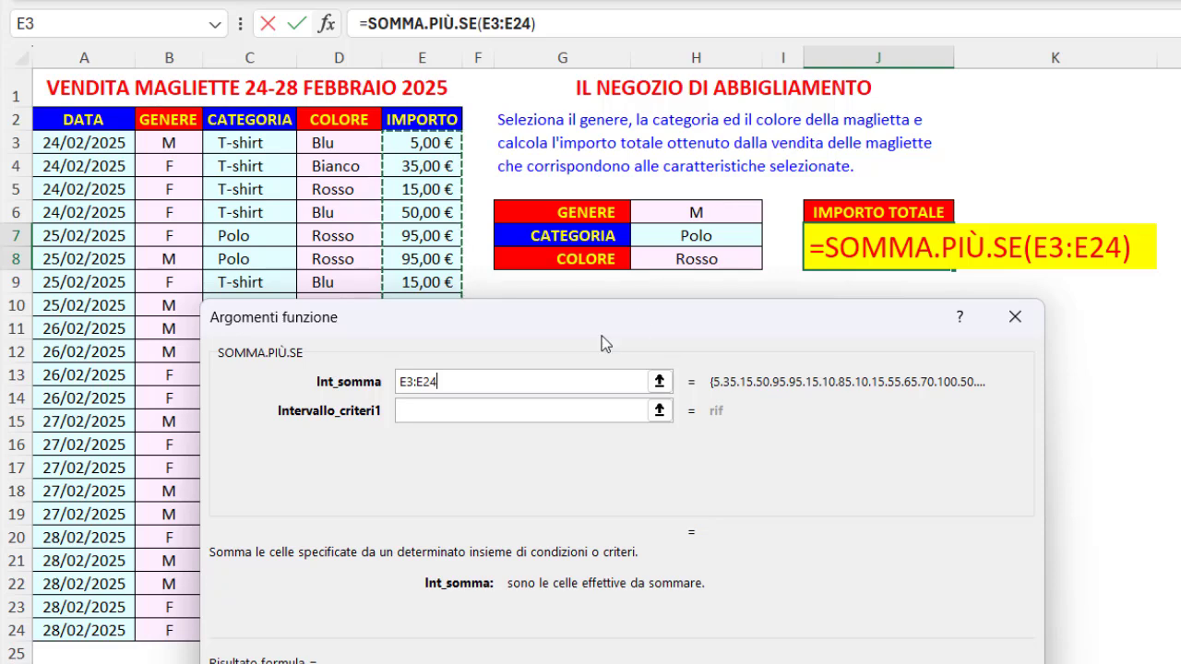
Step: Add the gender condition to the formula, with B3:B24 as Intervallo_criteri1 and H6 as Criteri1
left_click(407, 408)
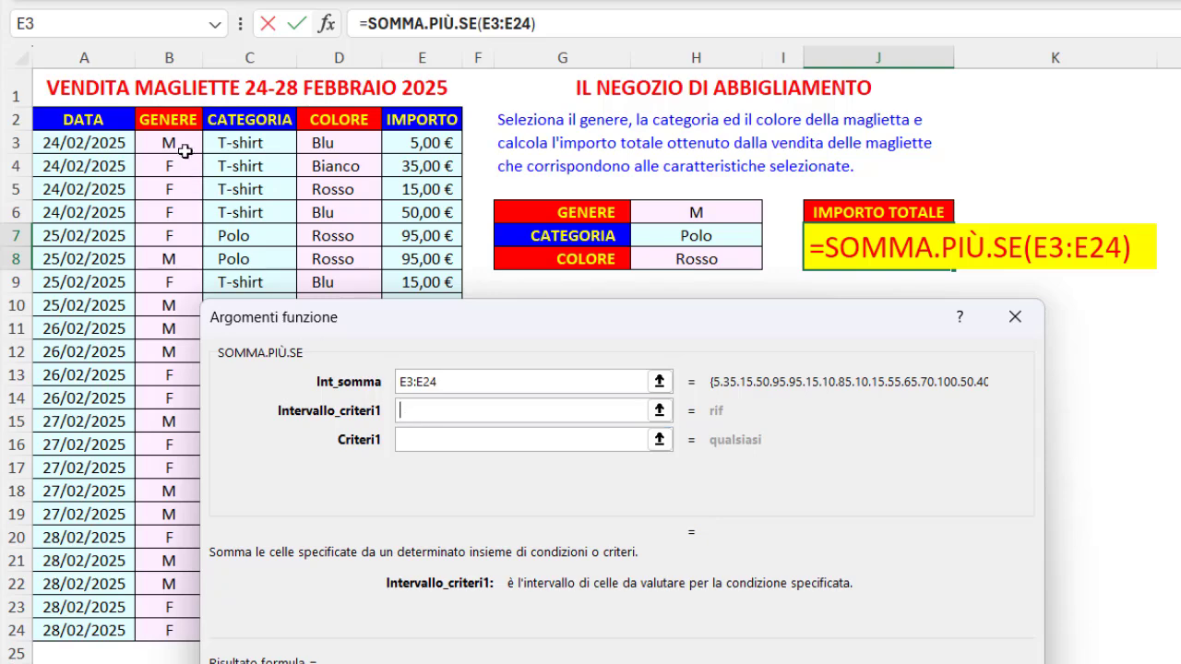
left_click_drag(185, 144, 159, 620)
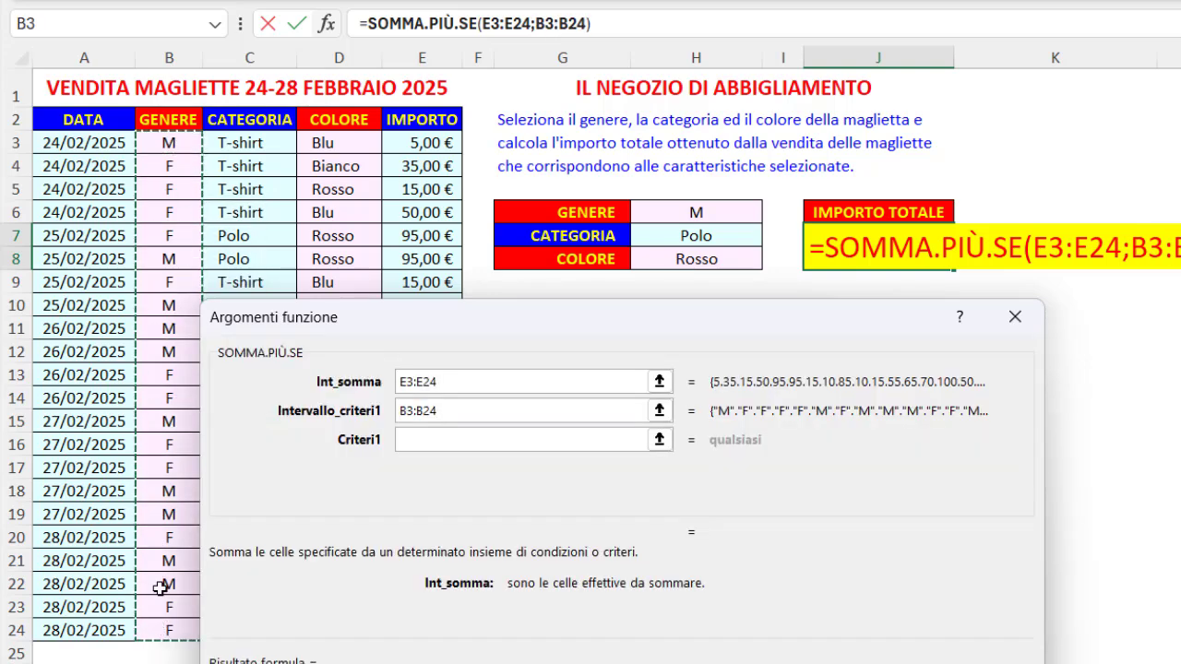
left_click(405, 441)
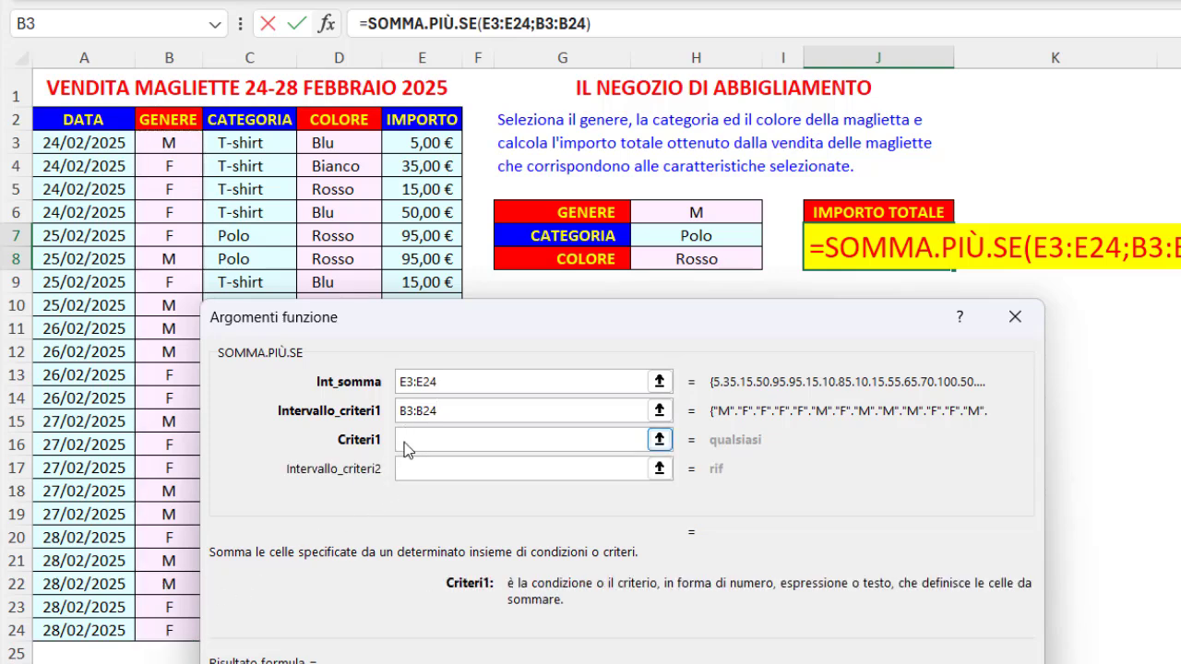
left_click(731, 214)
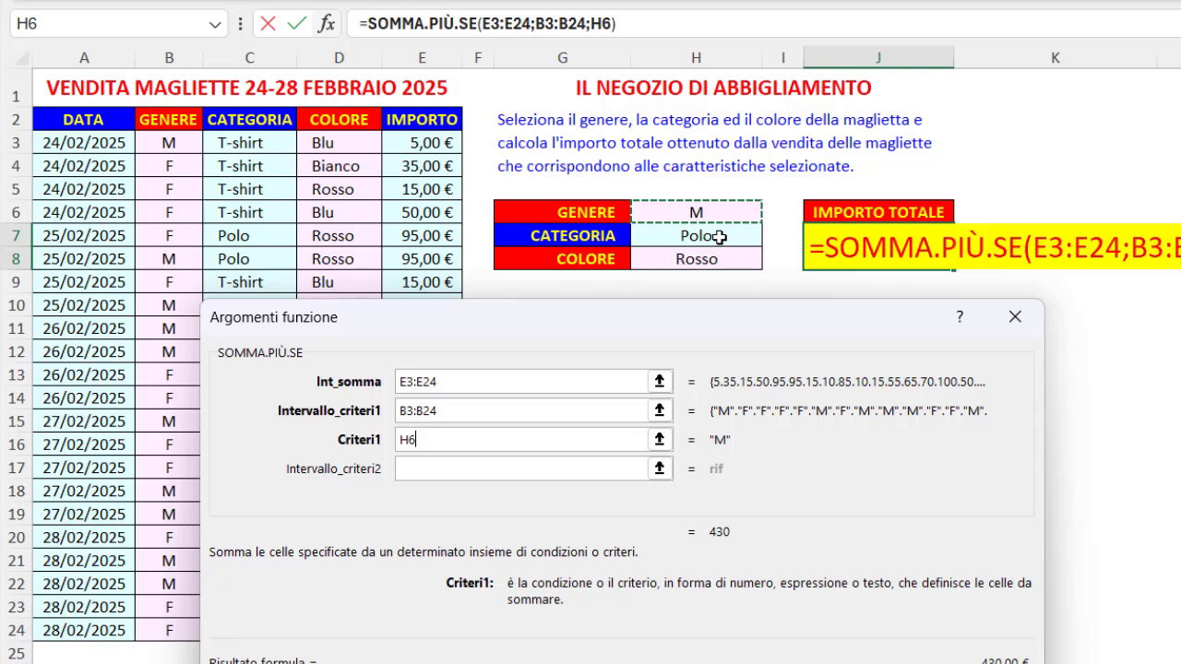
Step: Add the category condition to the formula, with C3:C24 as Intervallo_criteri2 and H7 as Criteri2
left_click(403, 470)
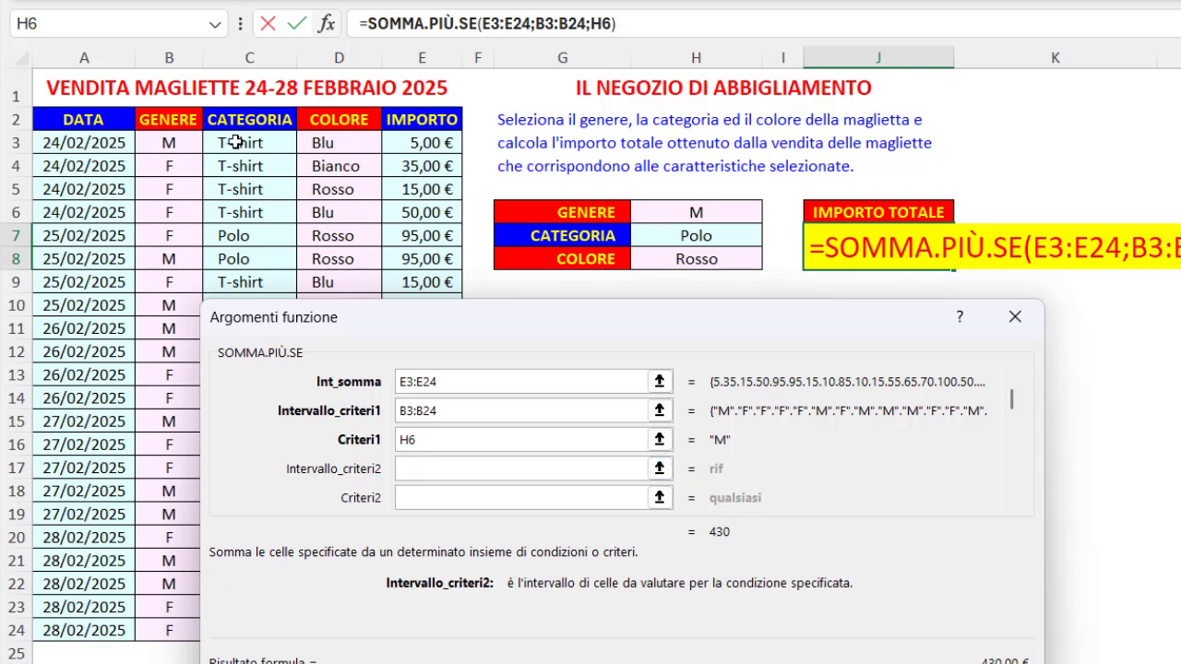
left_click_drag(232, 140, 245, 614)
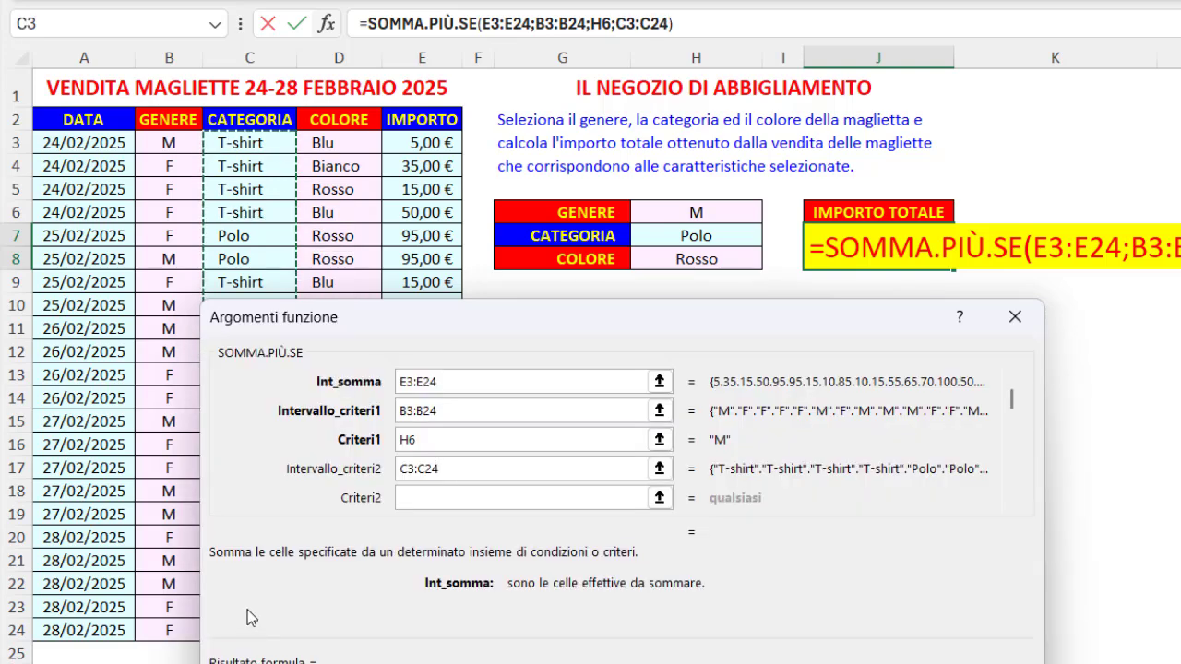
left_click(415, 502)
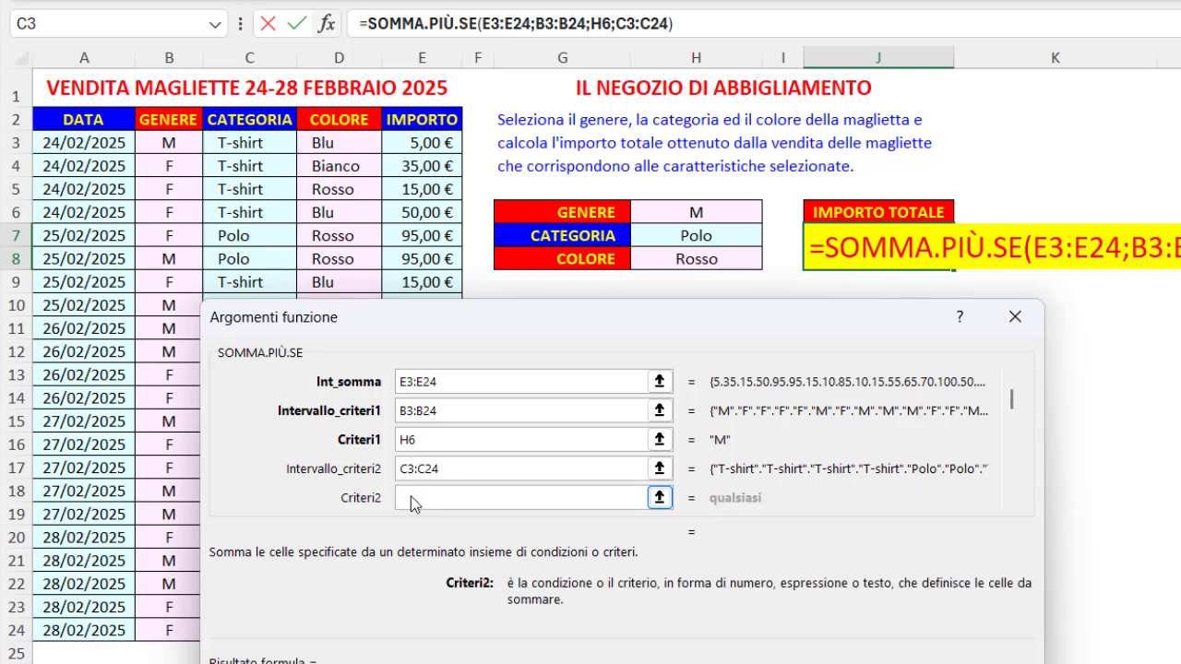
left_click(722, 235)
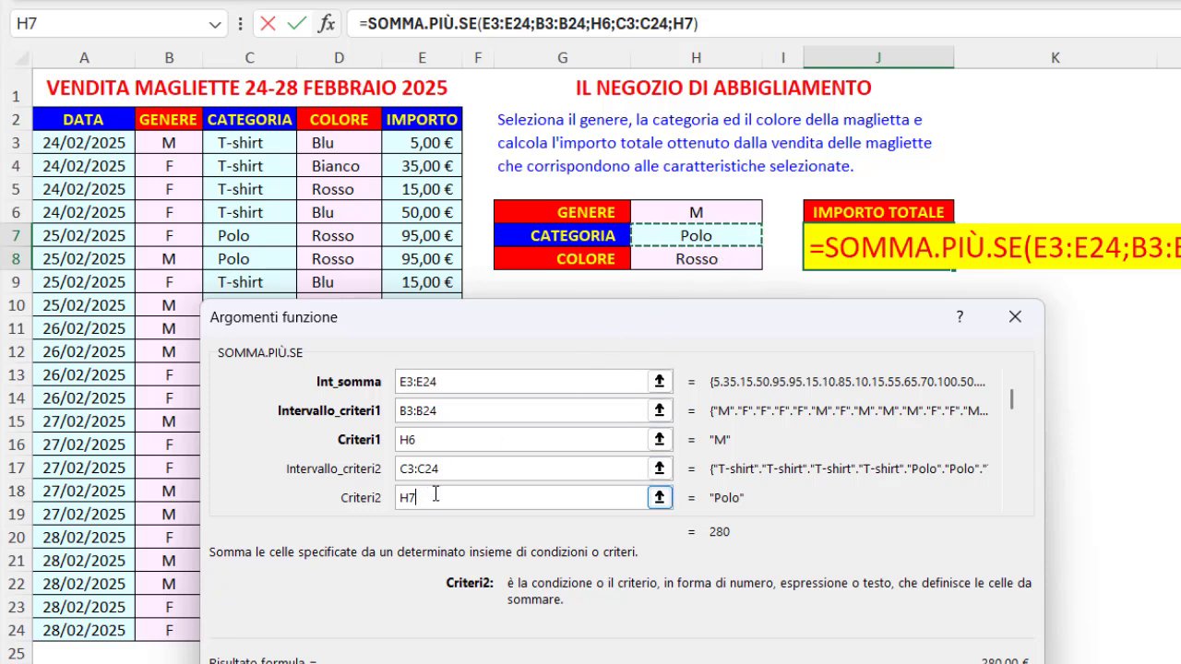
Step: Add the colour condition to the formula, with D3:D24 as Intervallo_criteri3 and H8 as Criteri3
key("Tab")
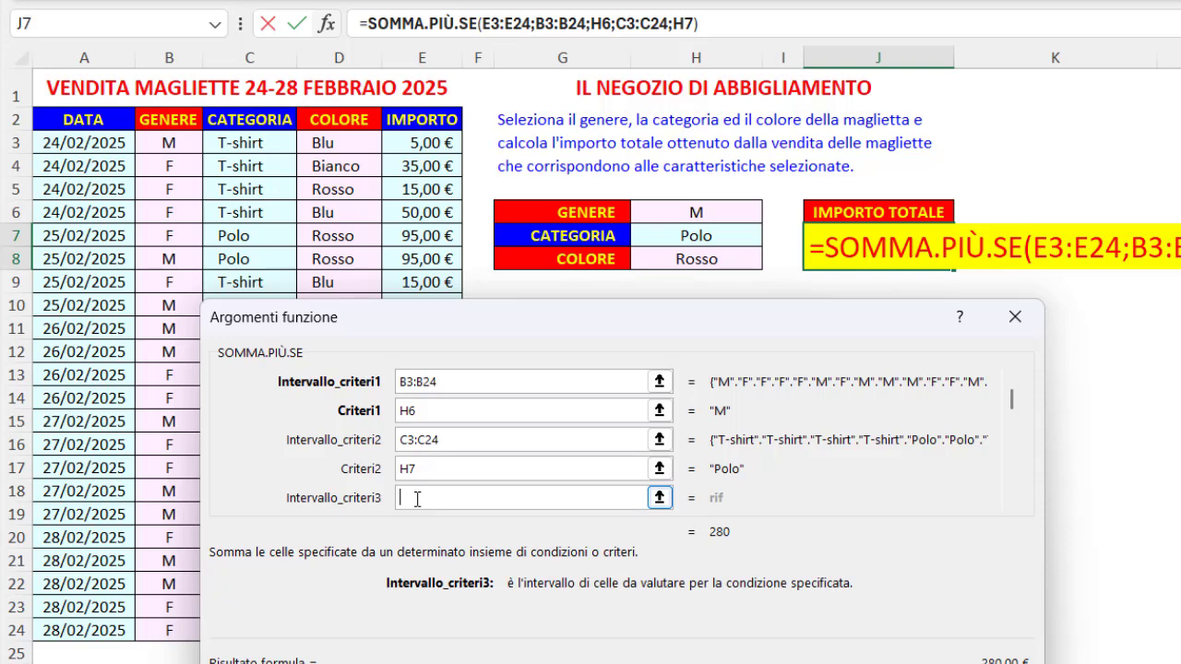
left_click_drag(339, 142, 337, 632)
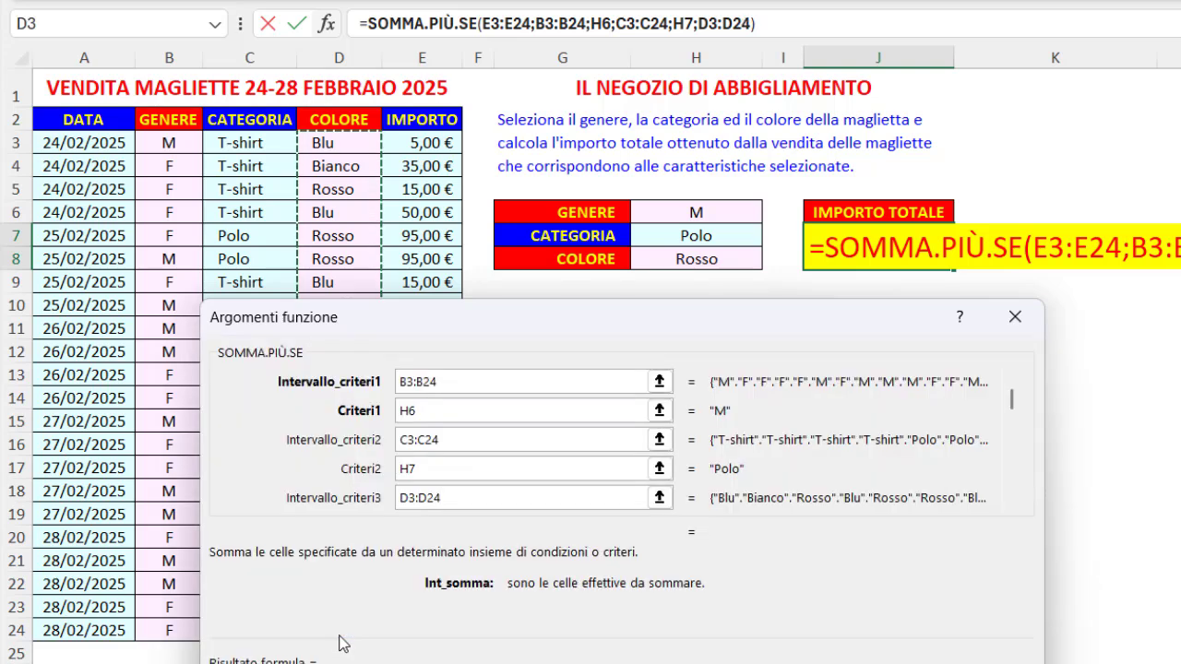
key("Tab")
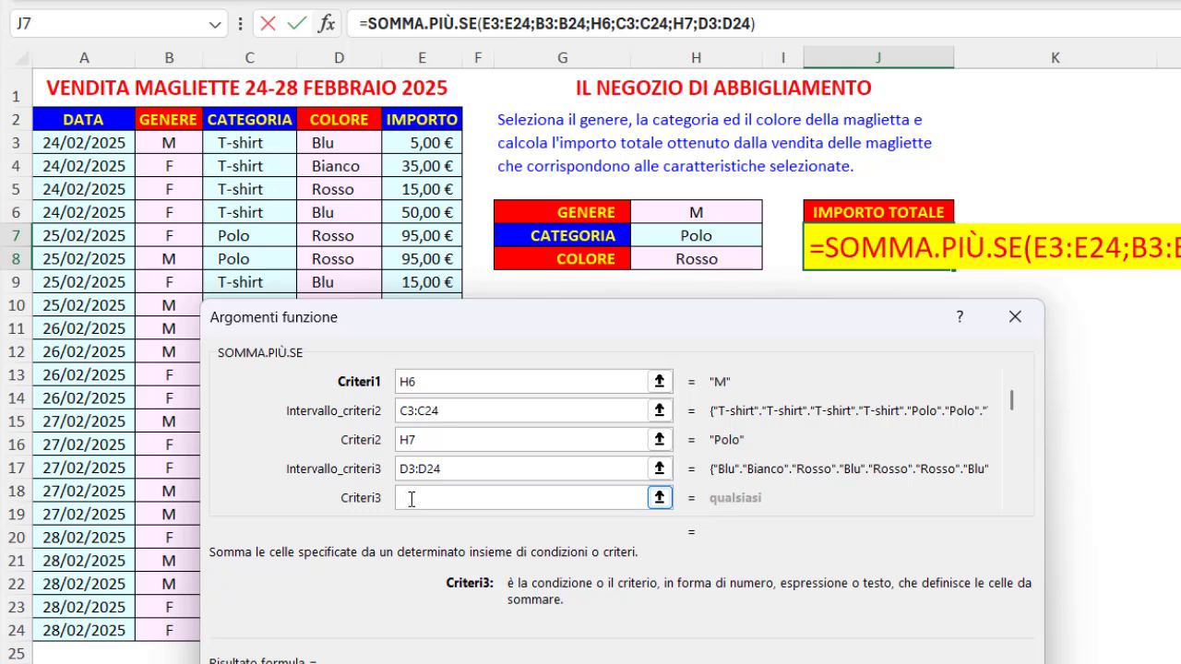
left_click(733, 258)
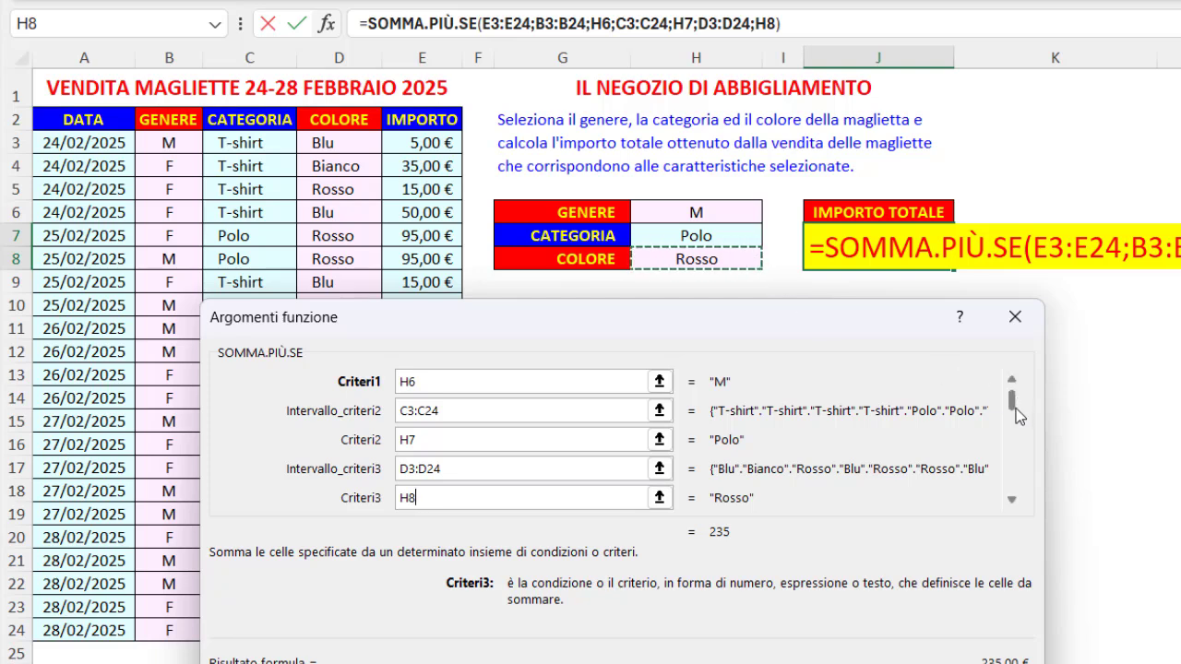
Step: Review the SOMMA.PIÙ.SE arguments from Int_somma through Criteri2, checking how each criteria range pairs with its criterion
scroll(1012, 392, "up", 2)
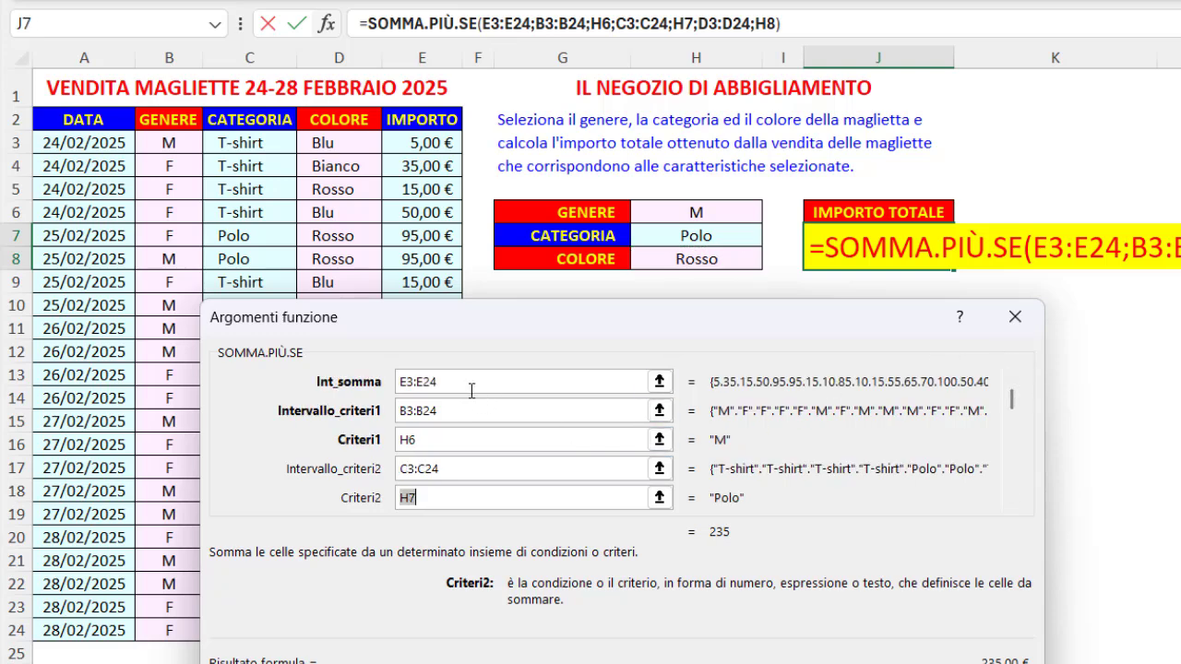
left_click_drag(527, 380, 383, 374)
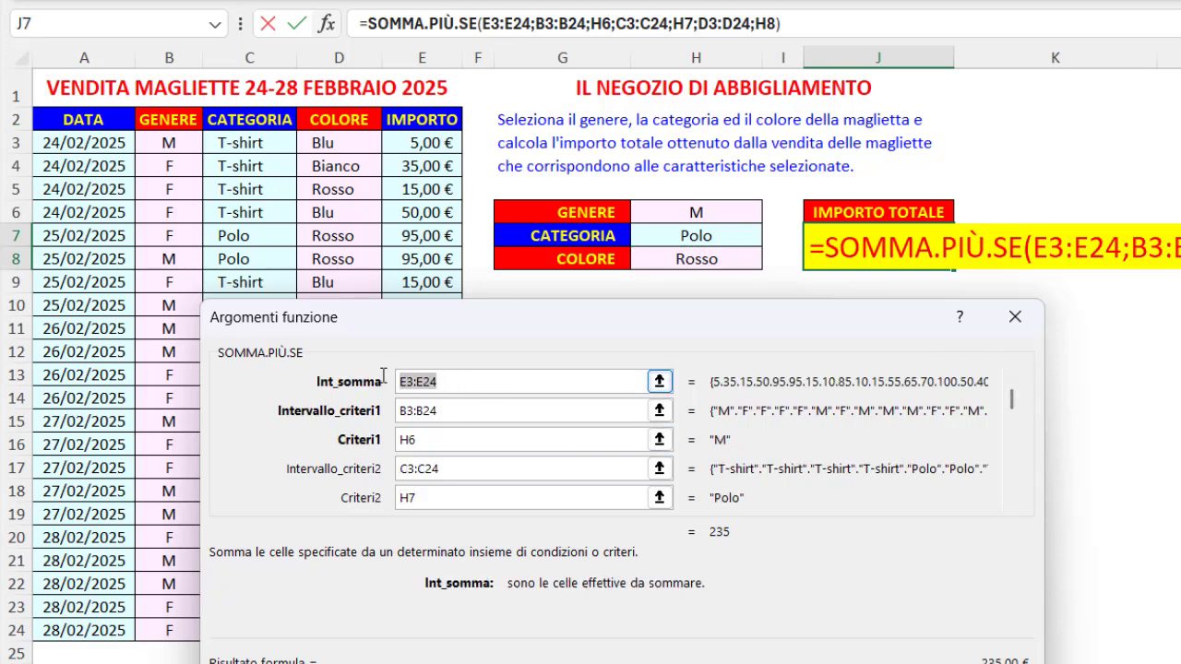
left_click(426, 415)
left_click_drag(427, 415, 383, 408)
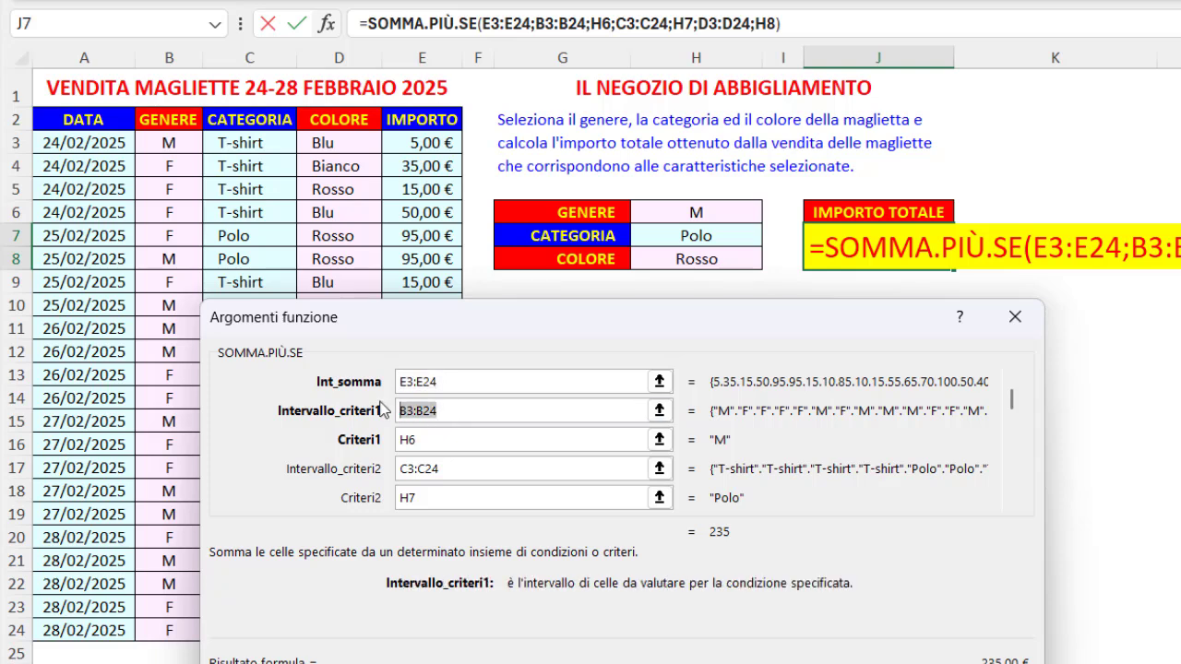
left_click_drag(427, 440, 371, 445)
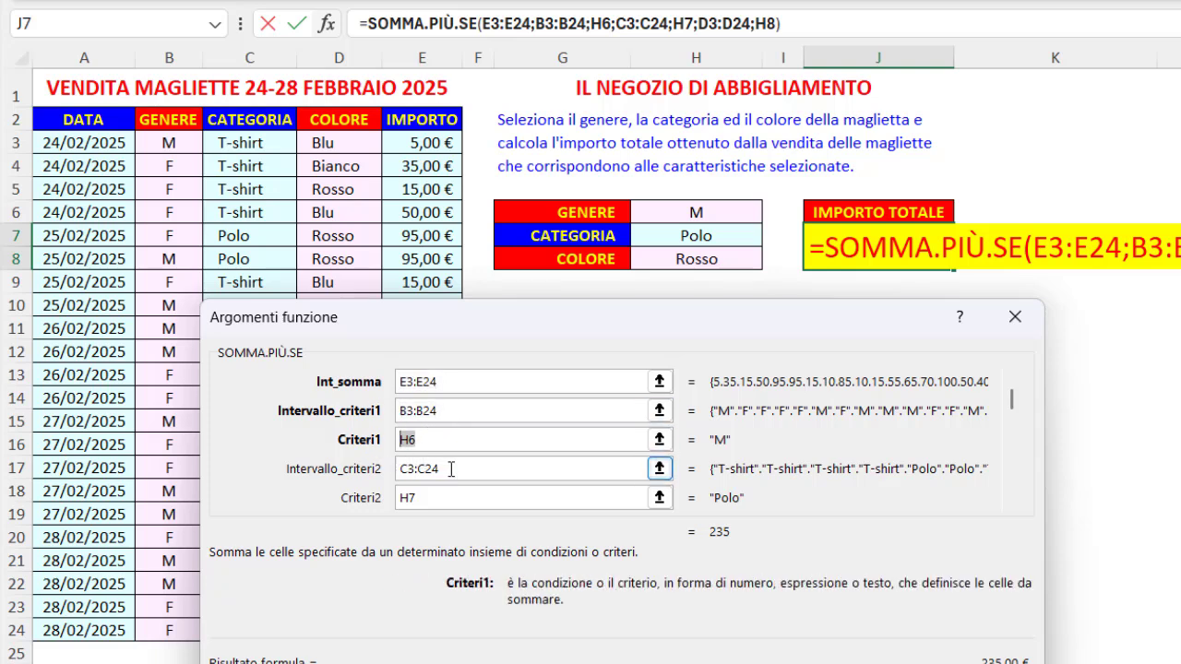
left_click_drag(451, 469, 361, 468)
left_click_drag(426, 500, 370, 499)
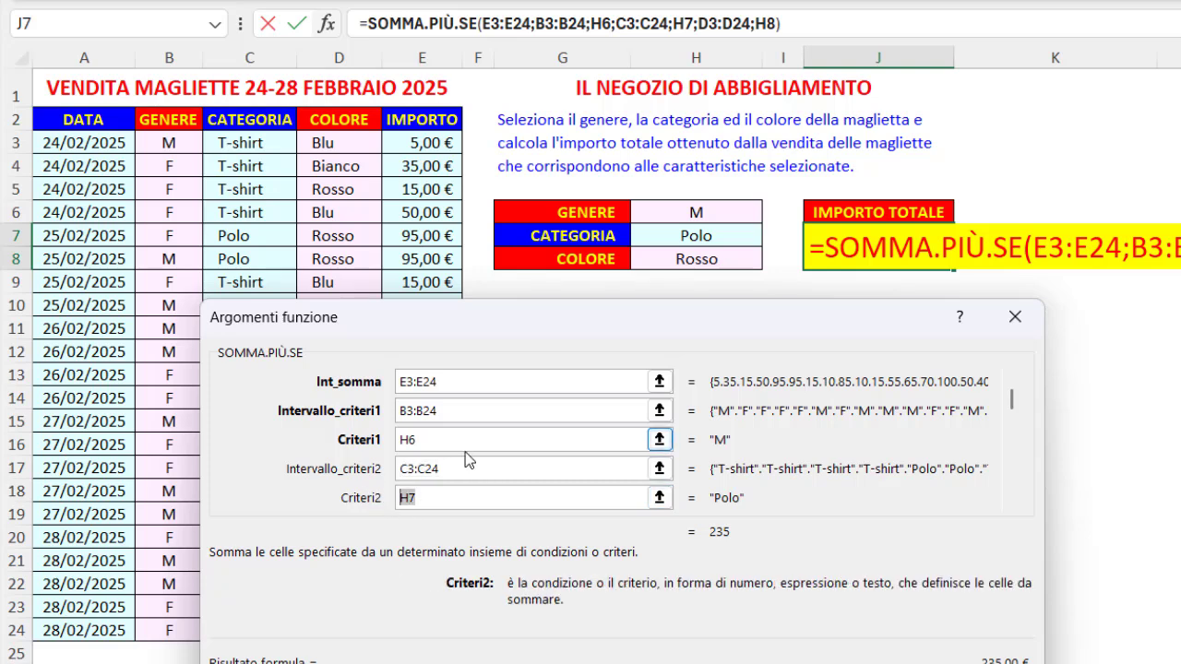
left_click_drag(452, 407, 376, 407)
left_click_drag(424, 439, 379, 440)
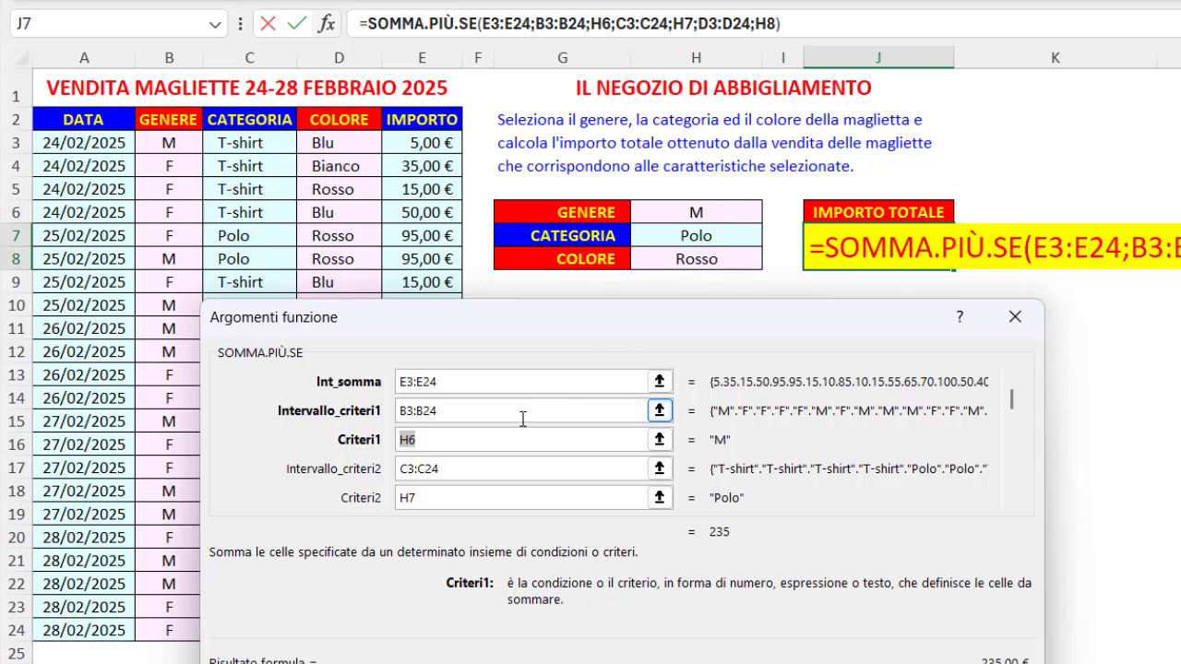
left_click_drag(458, 415, 364, 415)
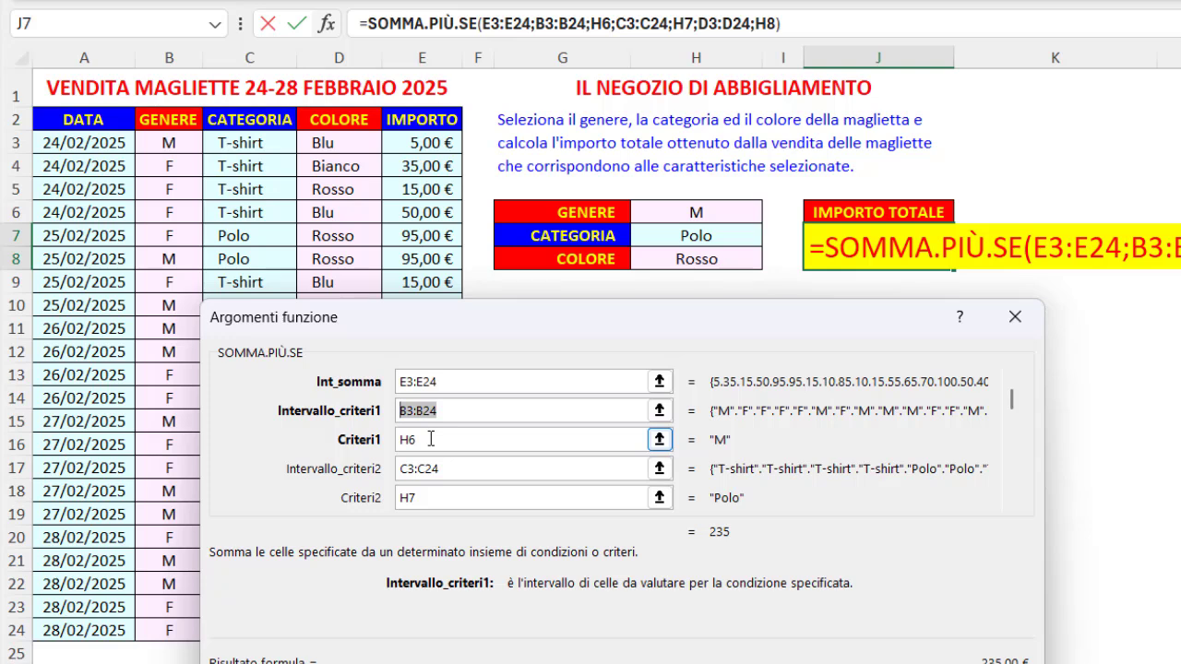
left_click_drag(430, 439, 378, 440)
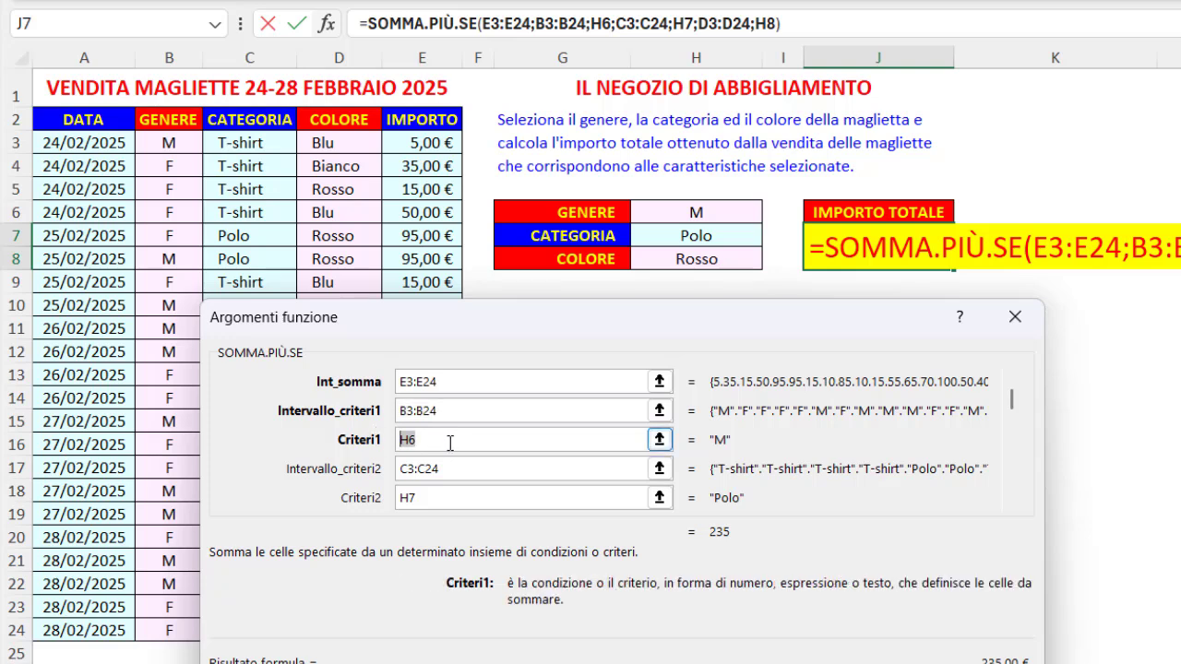
left_click(427, 440)
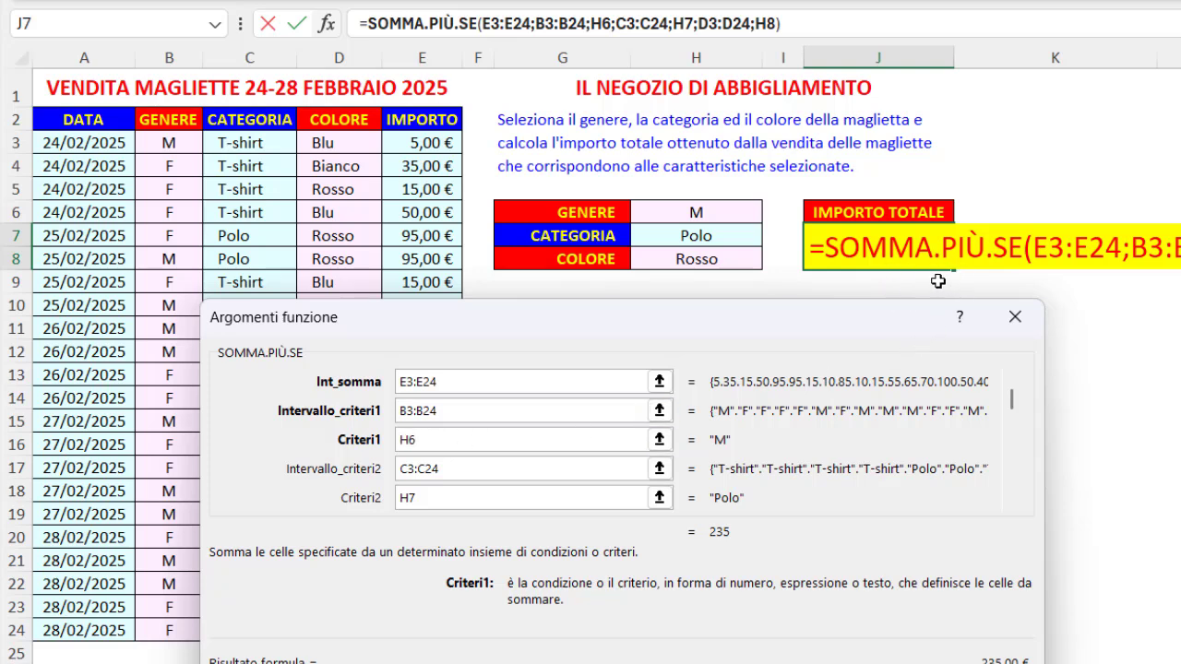
Step: Make the Int_somma and Intervallo_criteri1 ranges absolute, as $E$3:$E$24 and $B$3:$B$24
left_click(457, 381)
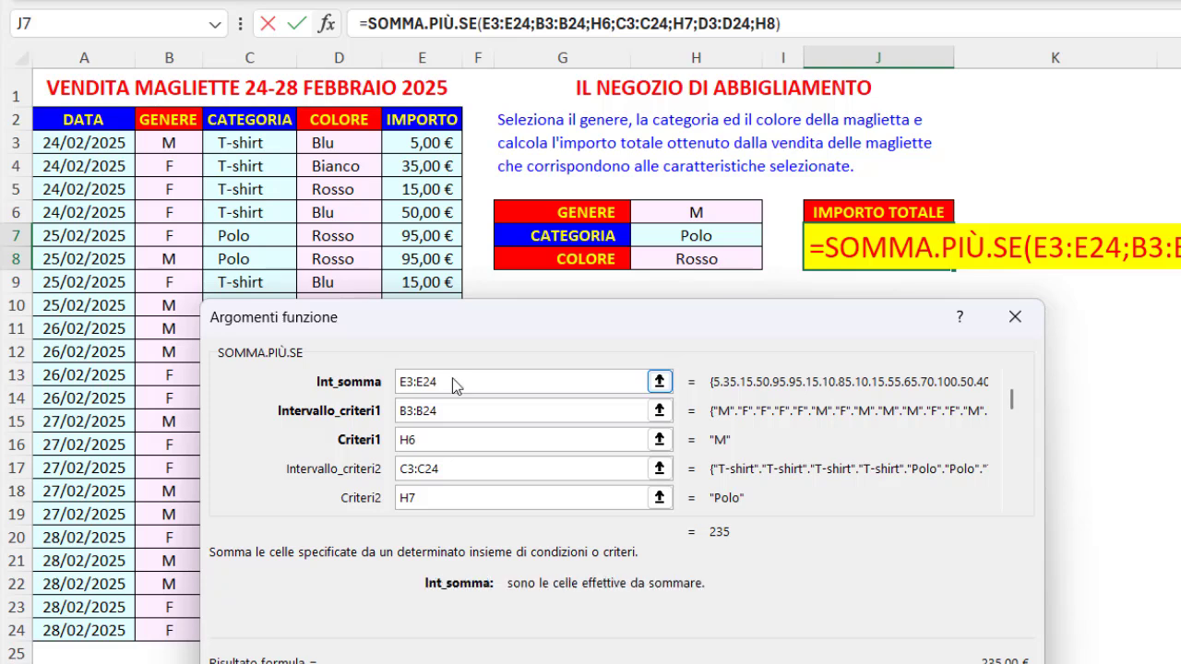
double_click(474, 385)
key("F4")
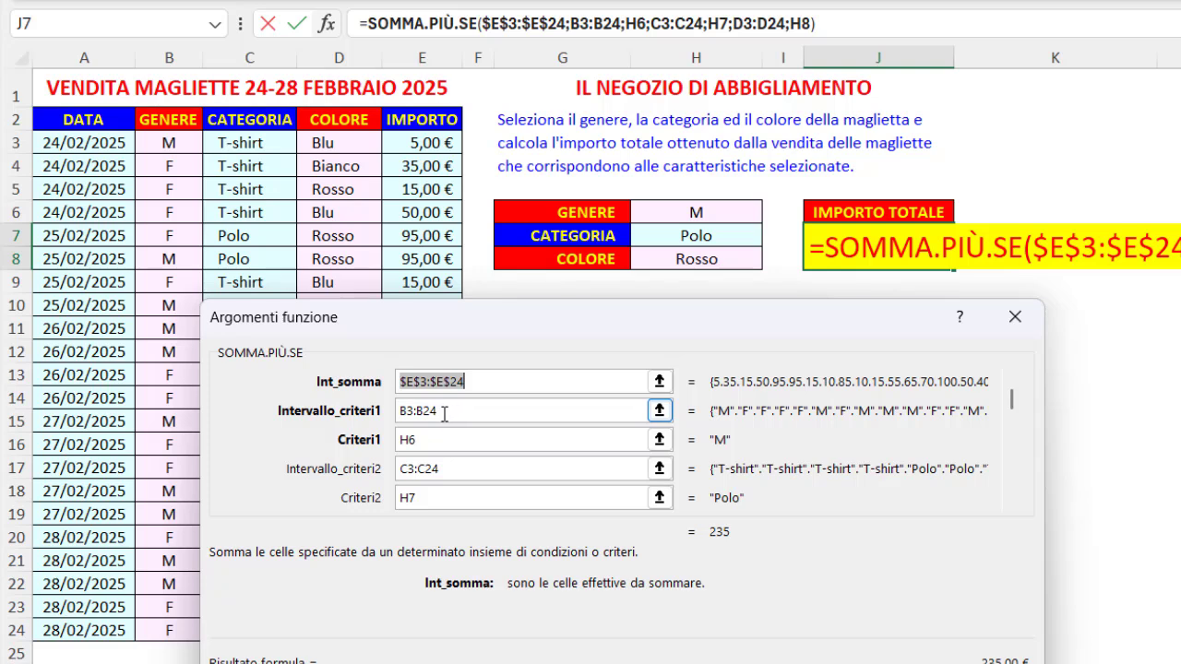
left_click(444, 416)
left_click_drag(441, 413, 402, 413)
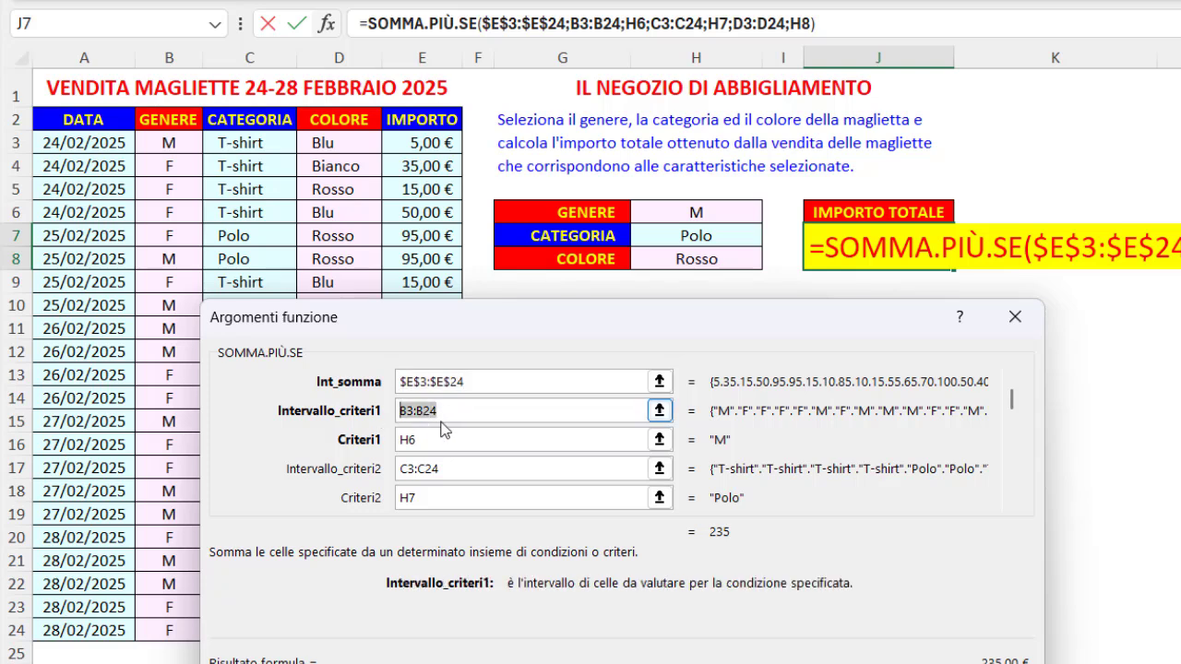
key("F4")
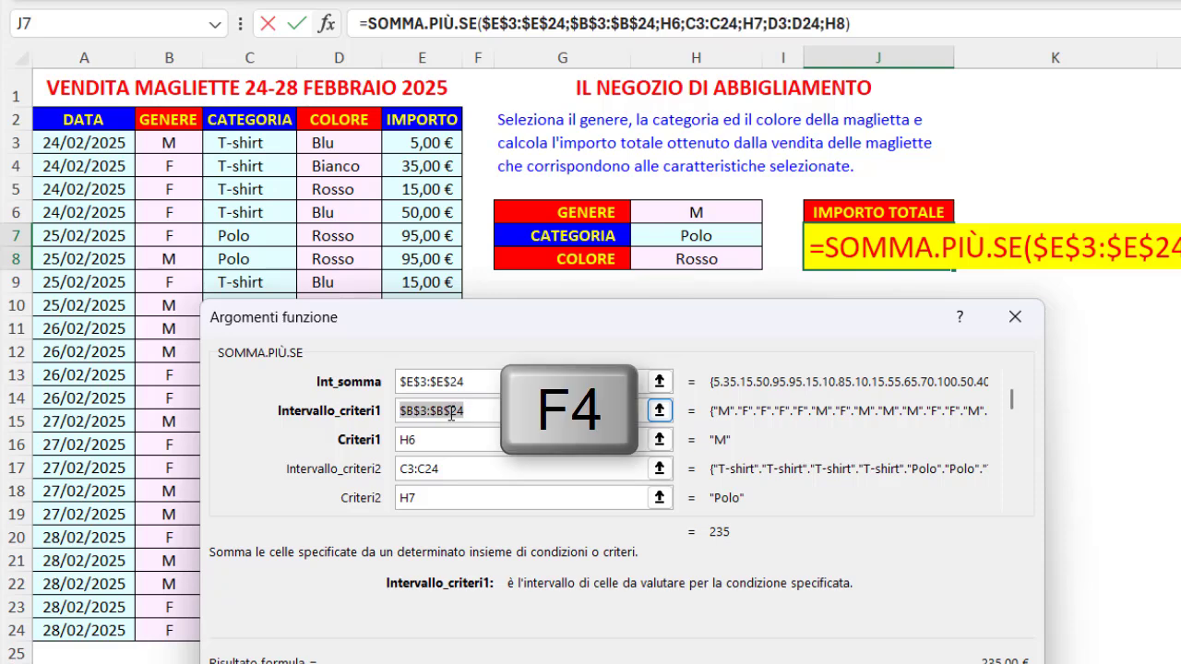
Step: Make the Intervallo_criteri2 and Intervallo_criteri3 ranges absolute, as $C$3:$C$24 and $D$3:$D$24
left_click_drag(452, 468, 400, 468)
key("F4")
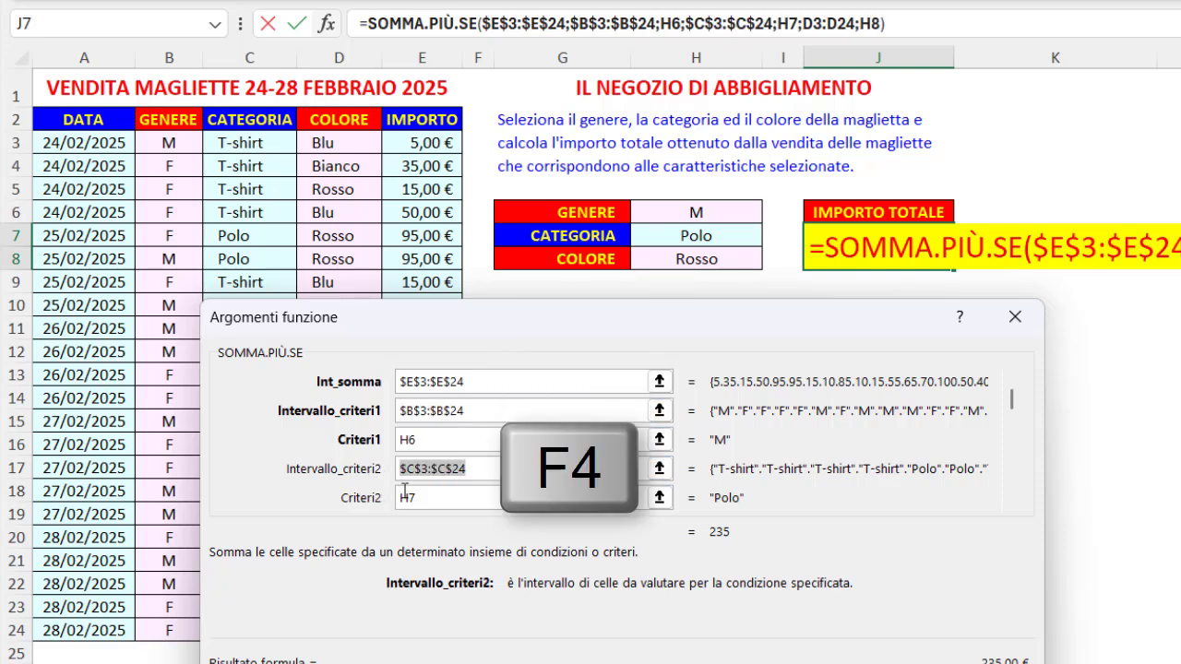
left_click(452, 498)
key("Tab")
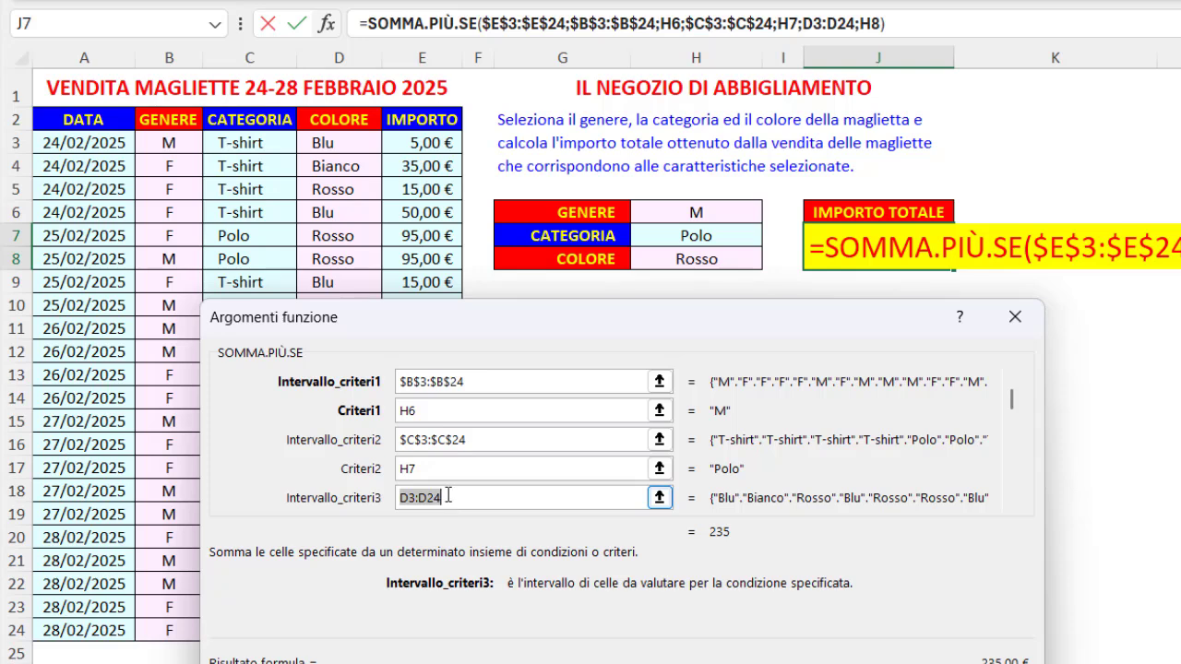
key("F4")
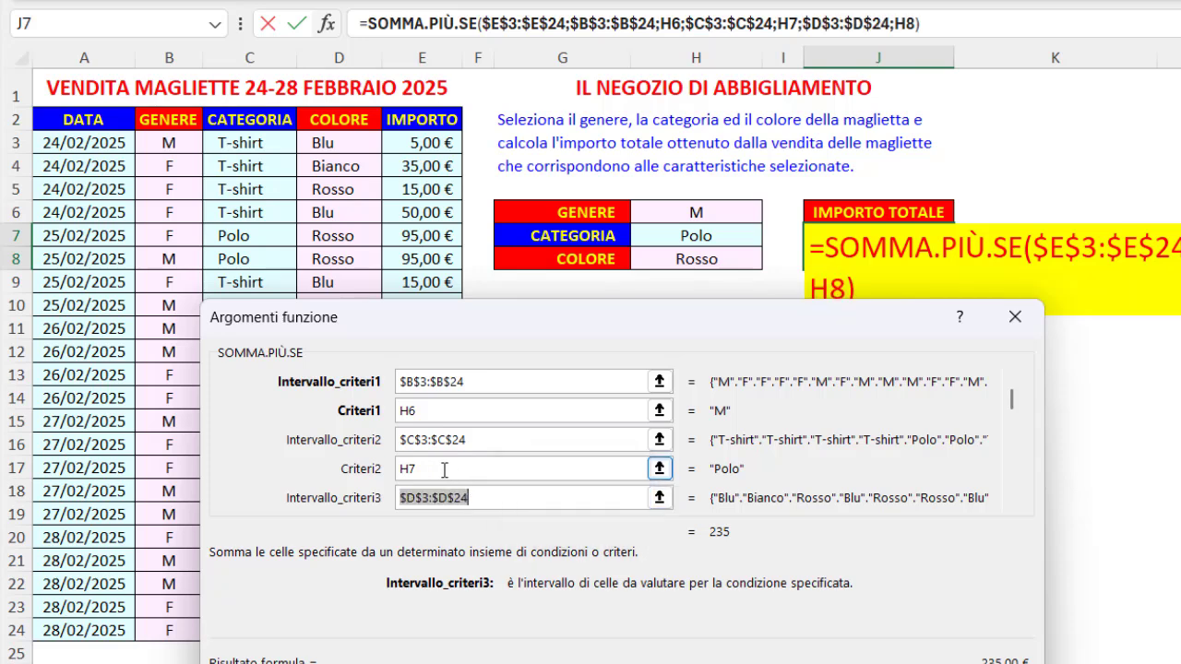
Step: Check the Criteri1 and Criteri2 cell references H6 and H7, and confirm the formula in J7
left_click(437, 470)
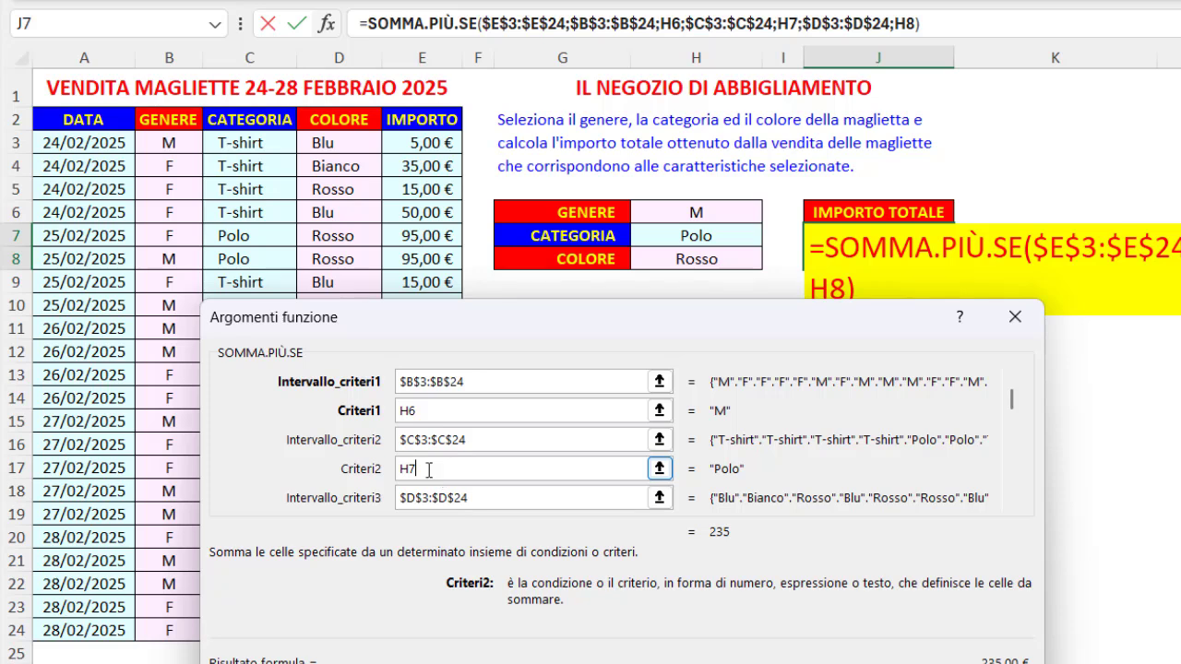
double_click(429, 470)
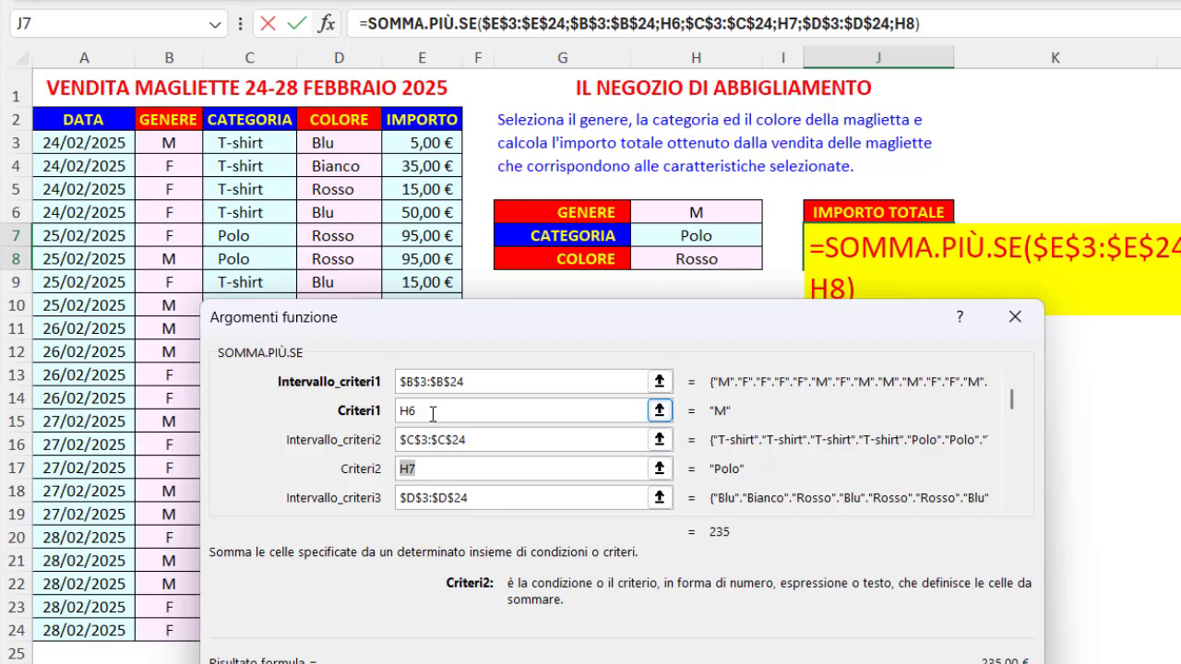
double_click(421, 412)
left_click(427, 469)
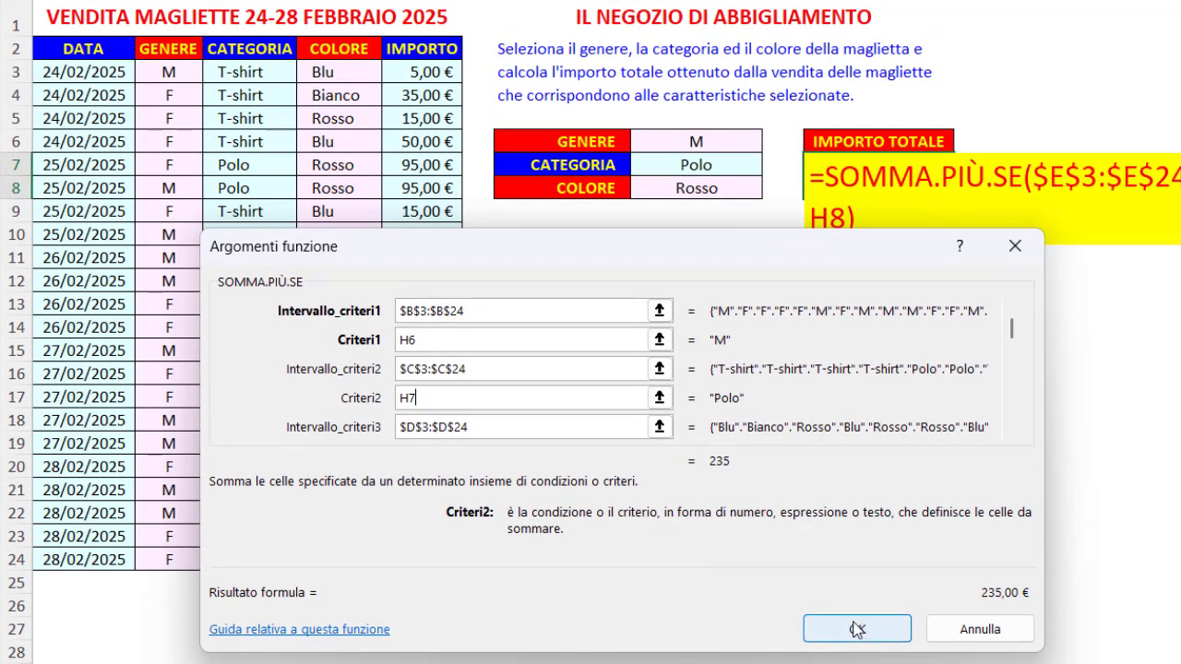
left_click(818, 628)
Step: Test the first total by choosing F as the gender, T-shirt as the category and Blu as the colour
left_click(756, 143)
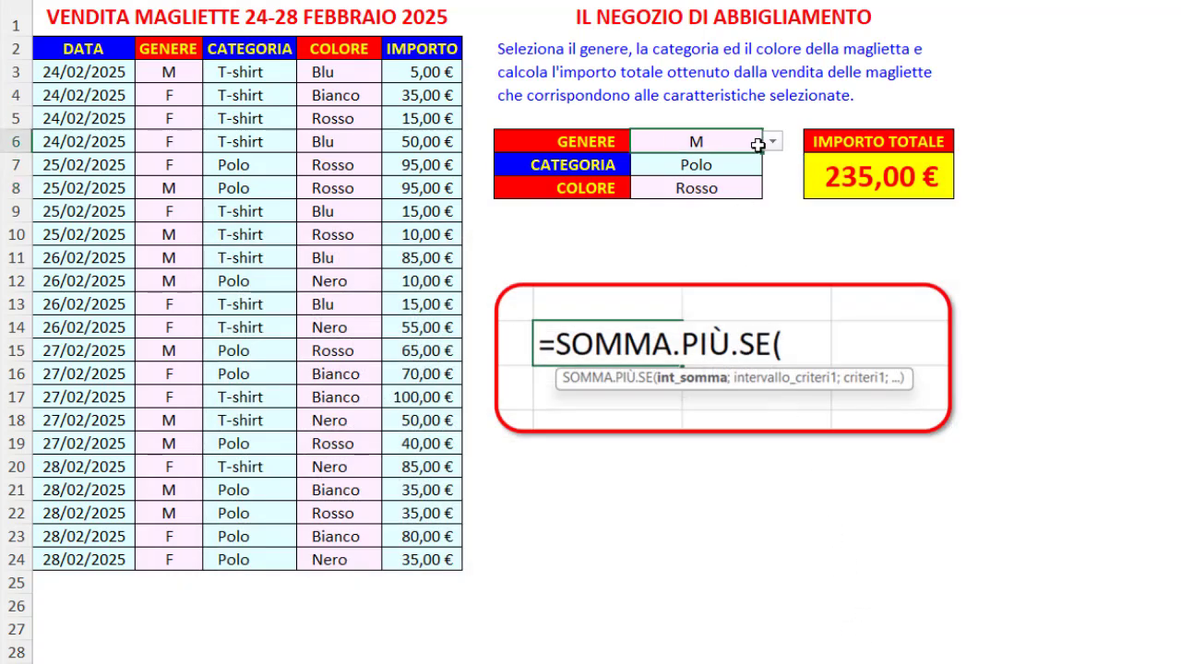
left_click(773, 141)
left_click(731, 164)
left_click(732, 164)
left_click(773, 165)
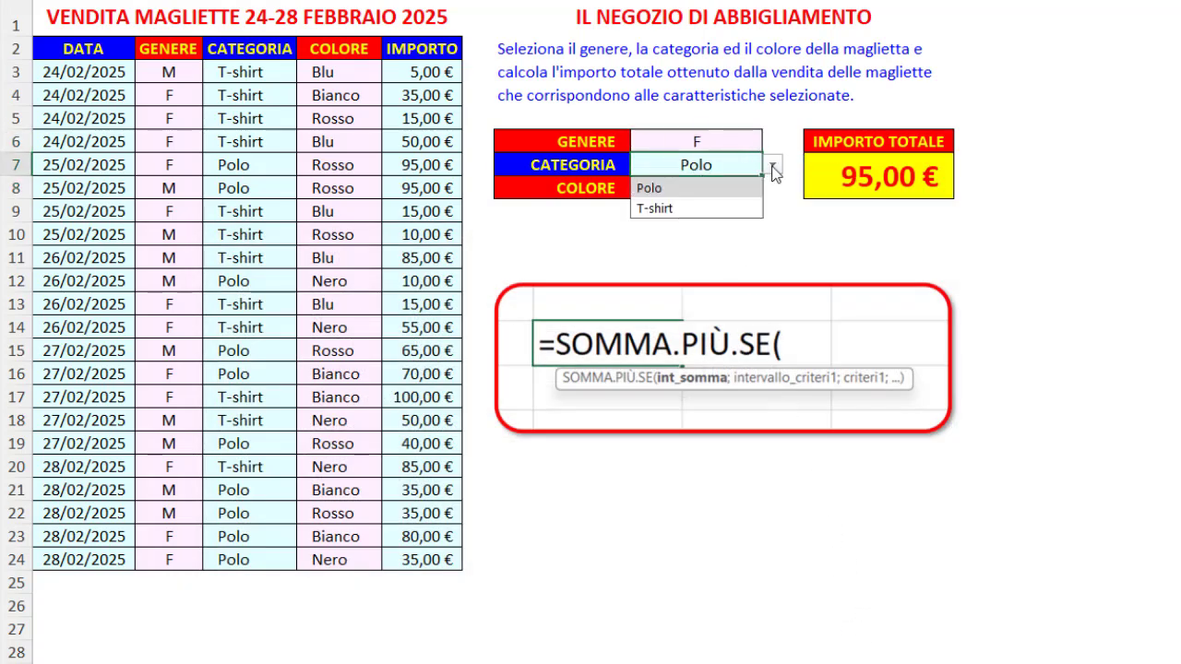
left_click(655, 212)
left_click(729, 188)
left_click(773, 187)
left_click(701, 233)
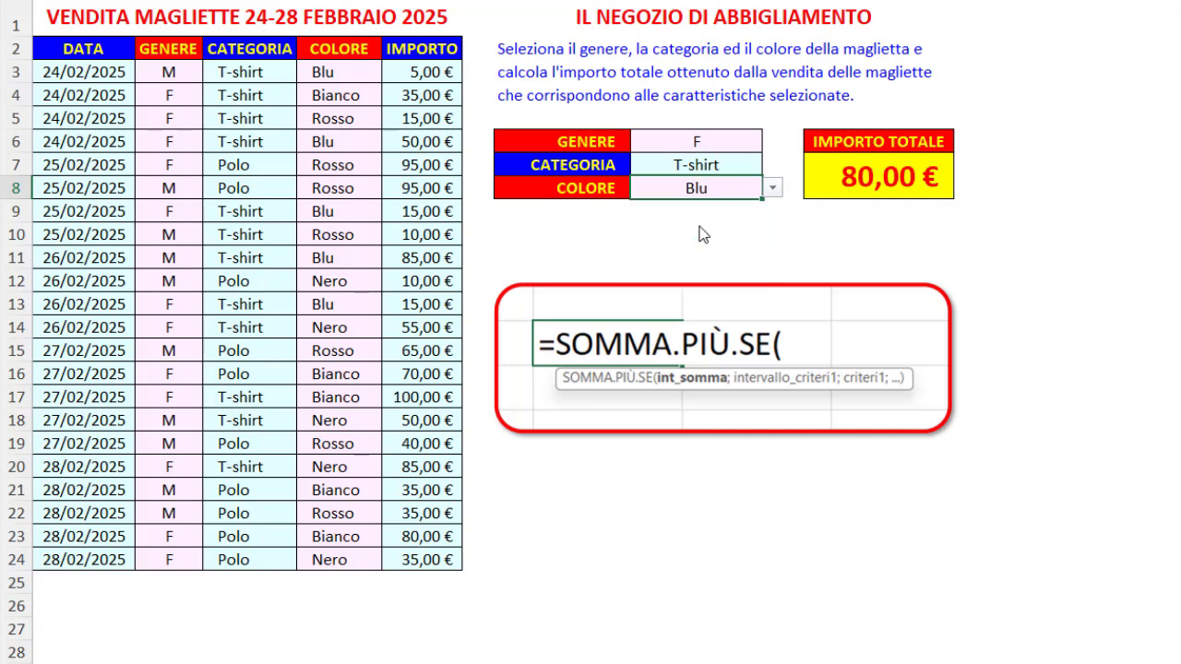
left_click(764, 20)
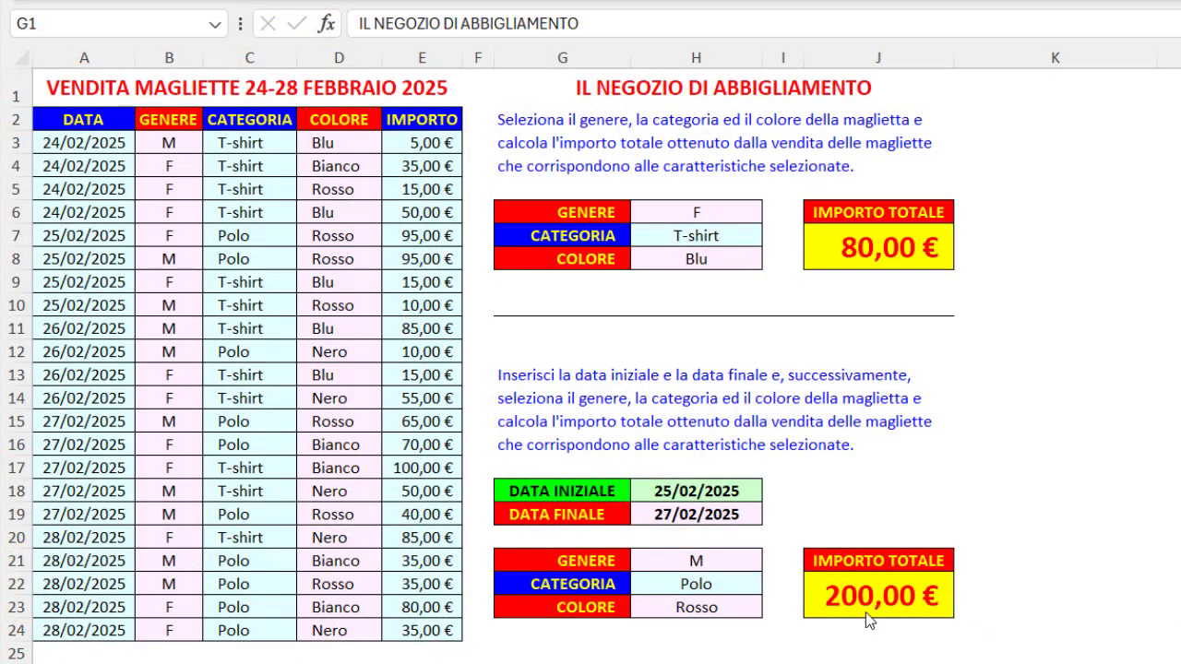
Step: Look over the second exercise's cells for start date, end date, gender, category, colour and total amount
left_click(744, 493)
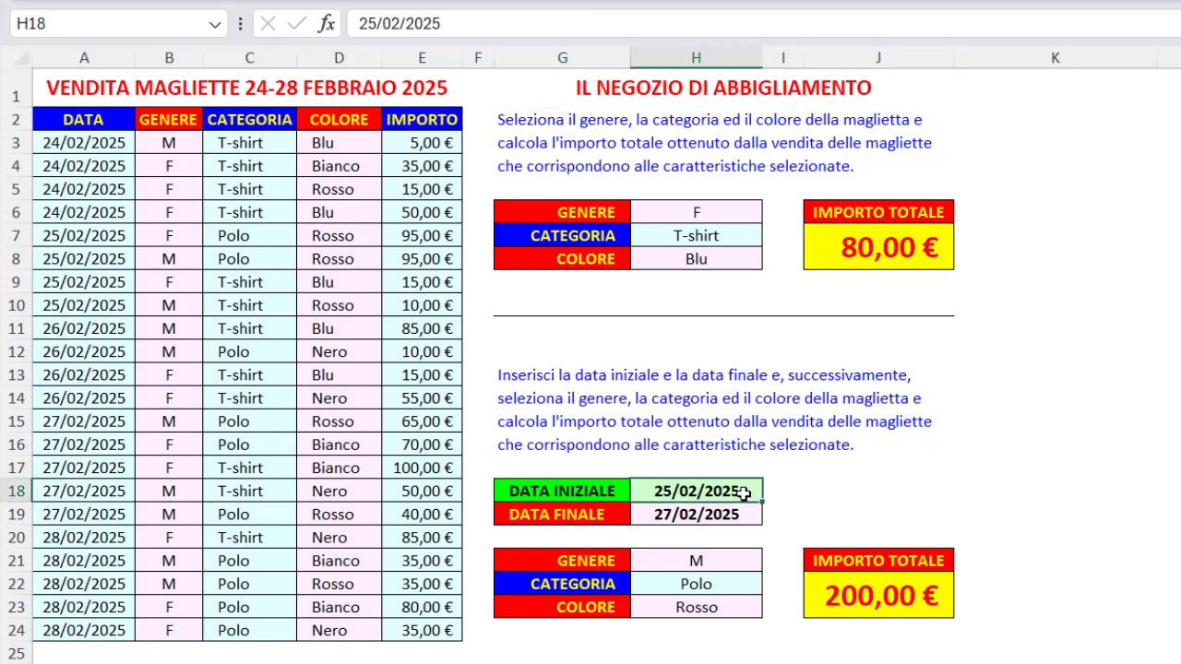
left_click(738, 517)
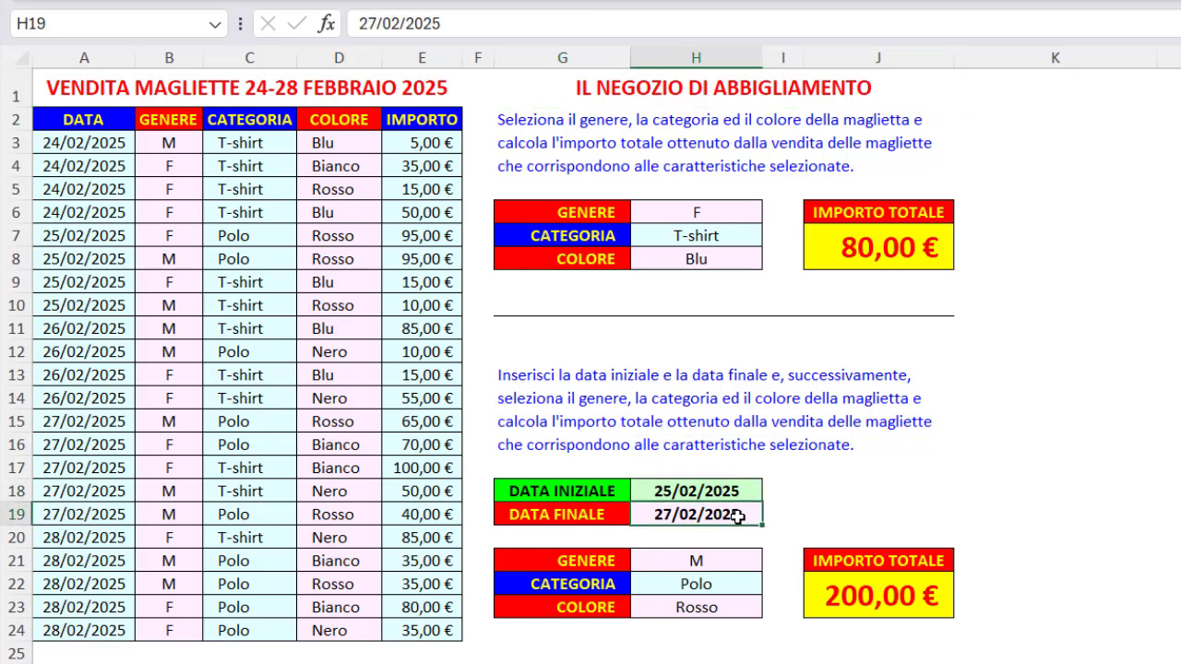
left_click(736, 563)
left_click(731, 586)
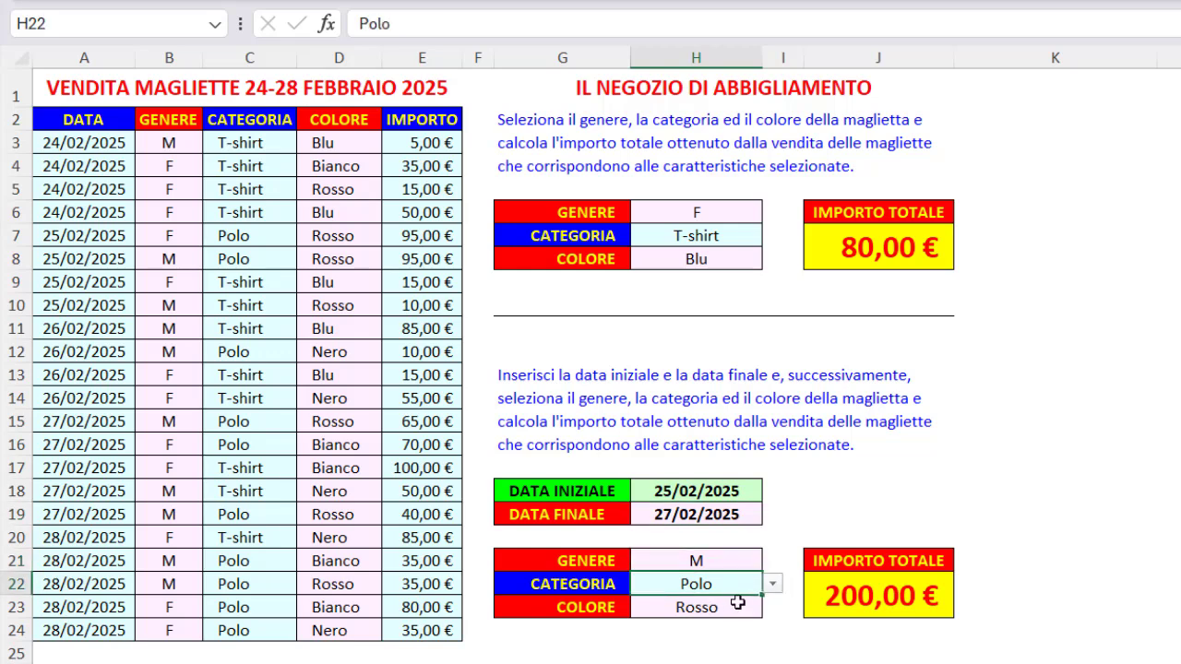
left_click(740, 609)
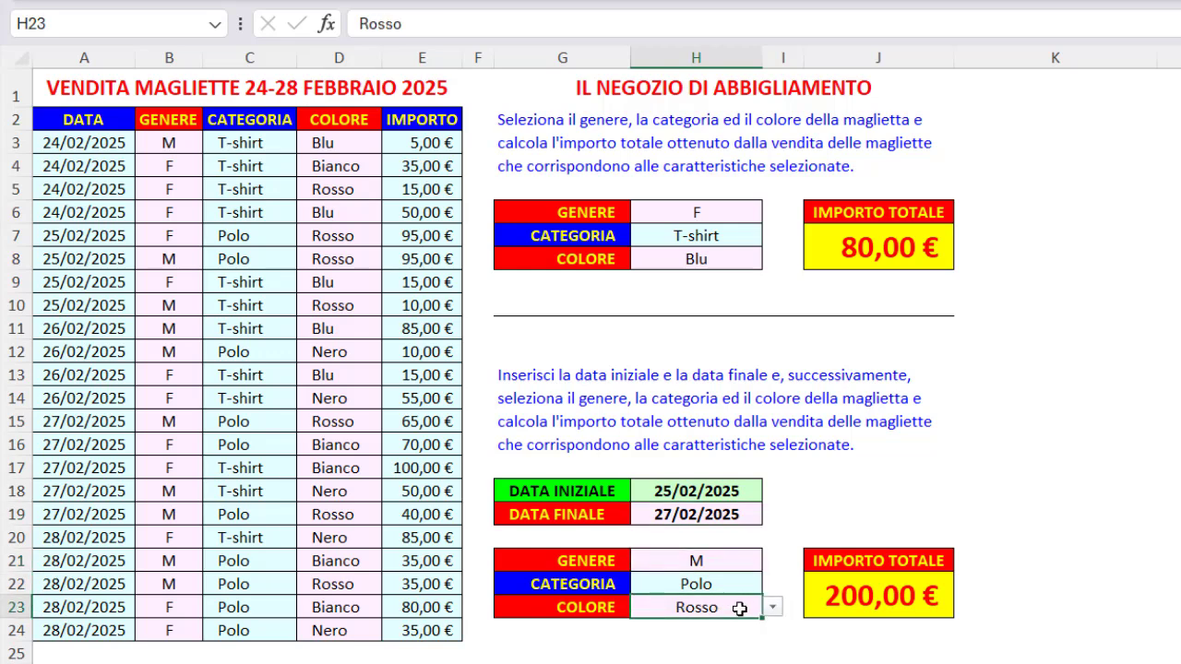
left_click(850, 557)
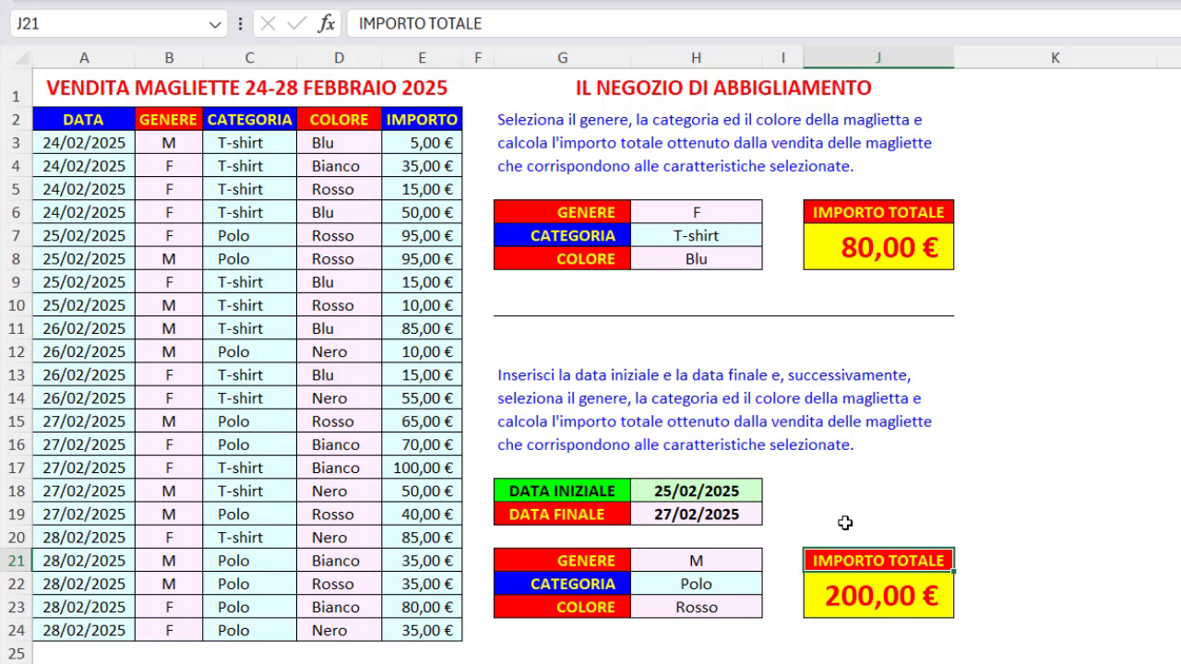
Step: Examine the formula in J22 from the sum range through the start-date condition, which pairs A3:A24 with ">="&H18
left_click(842, 604)
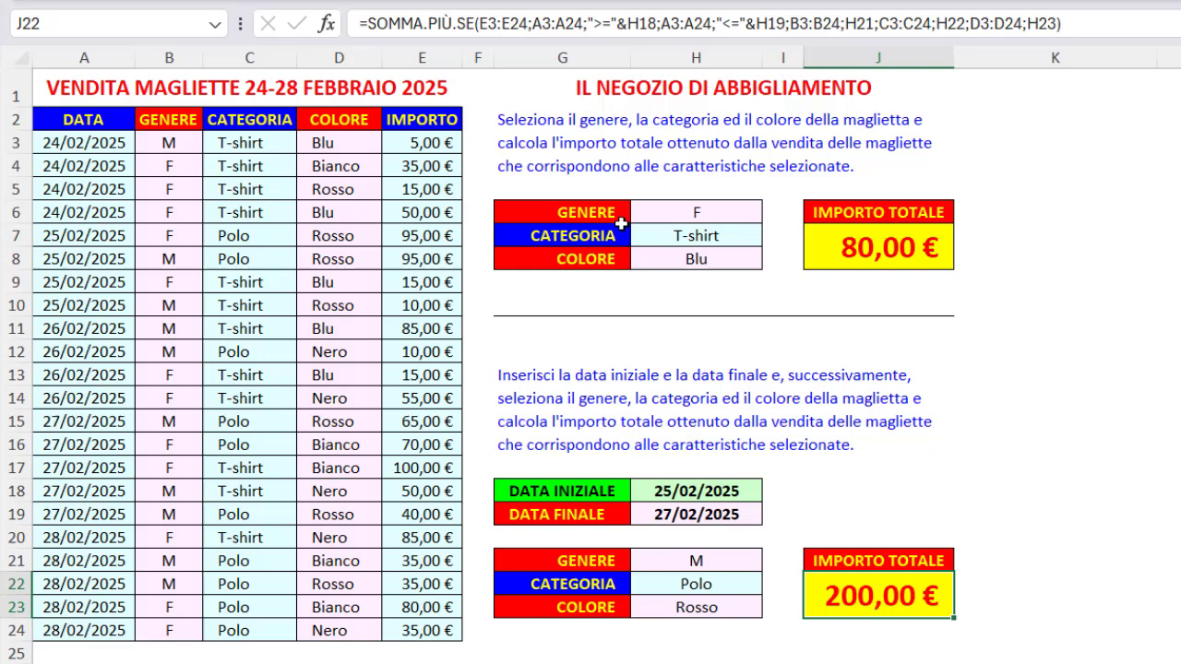
left_click(483, 13)
left_click(522, 61)
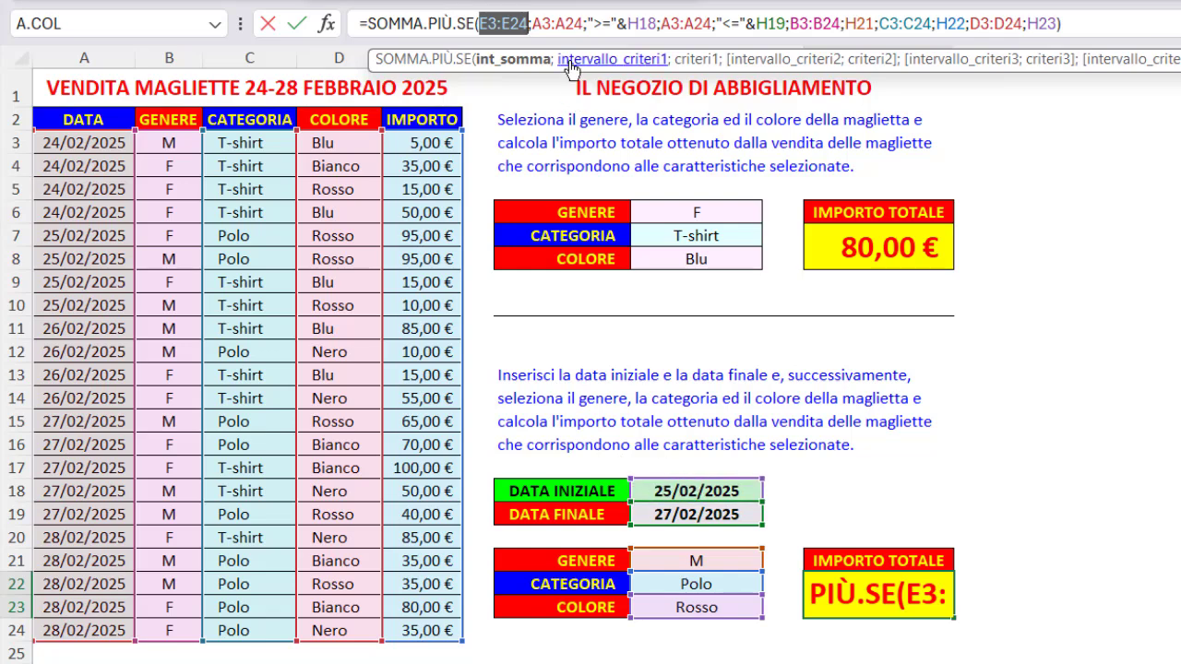
left_click(576, 64)
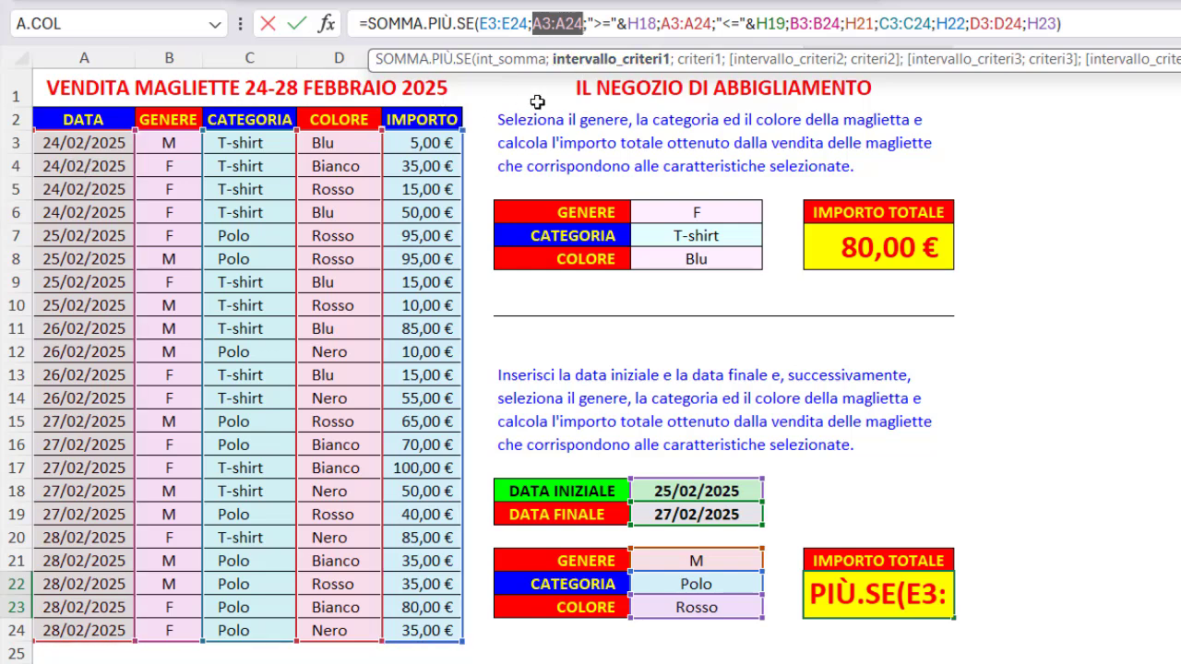
left_click(695, 60)
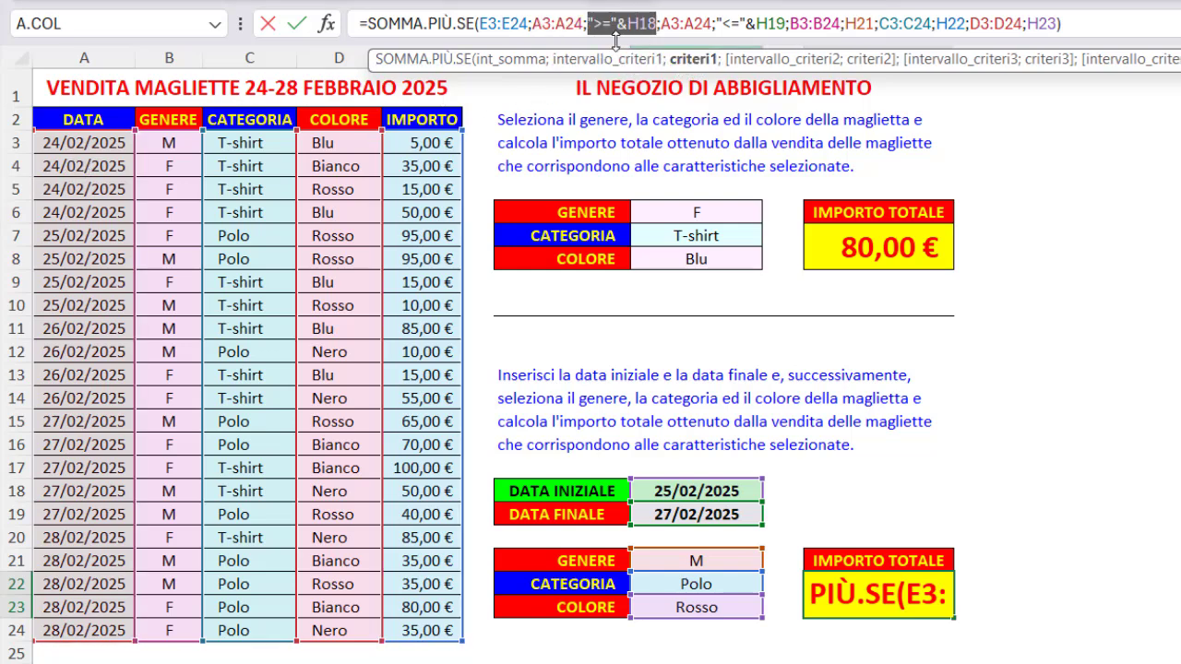
left_click(592, 23)
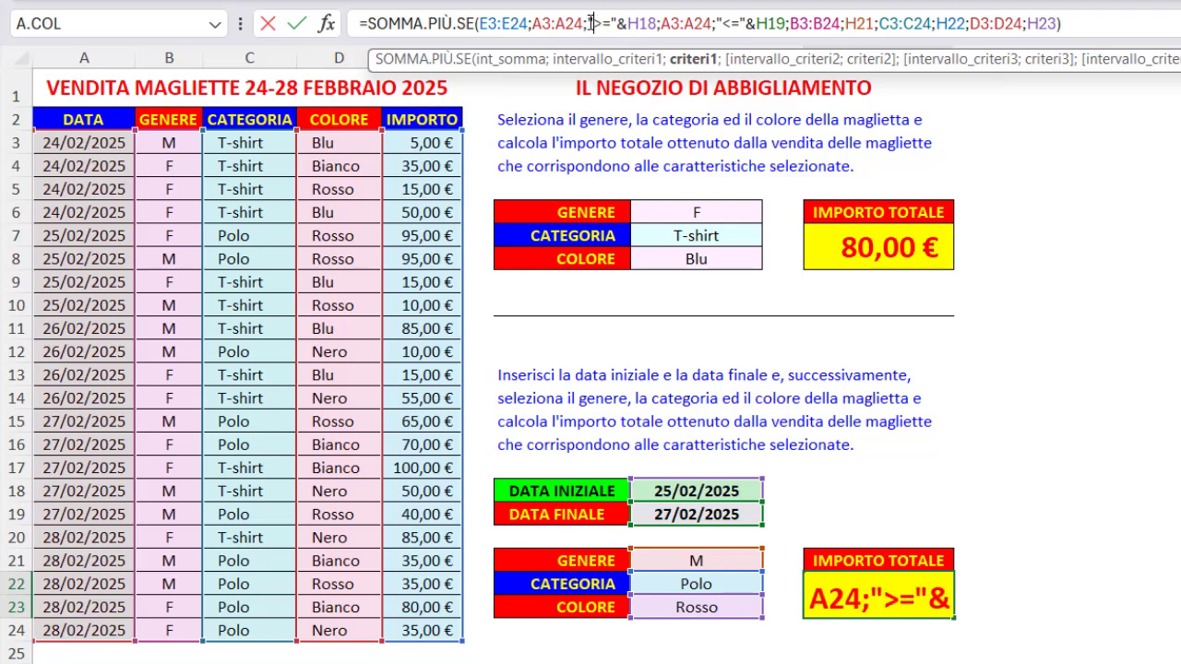
double_click(601, 21)
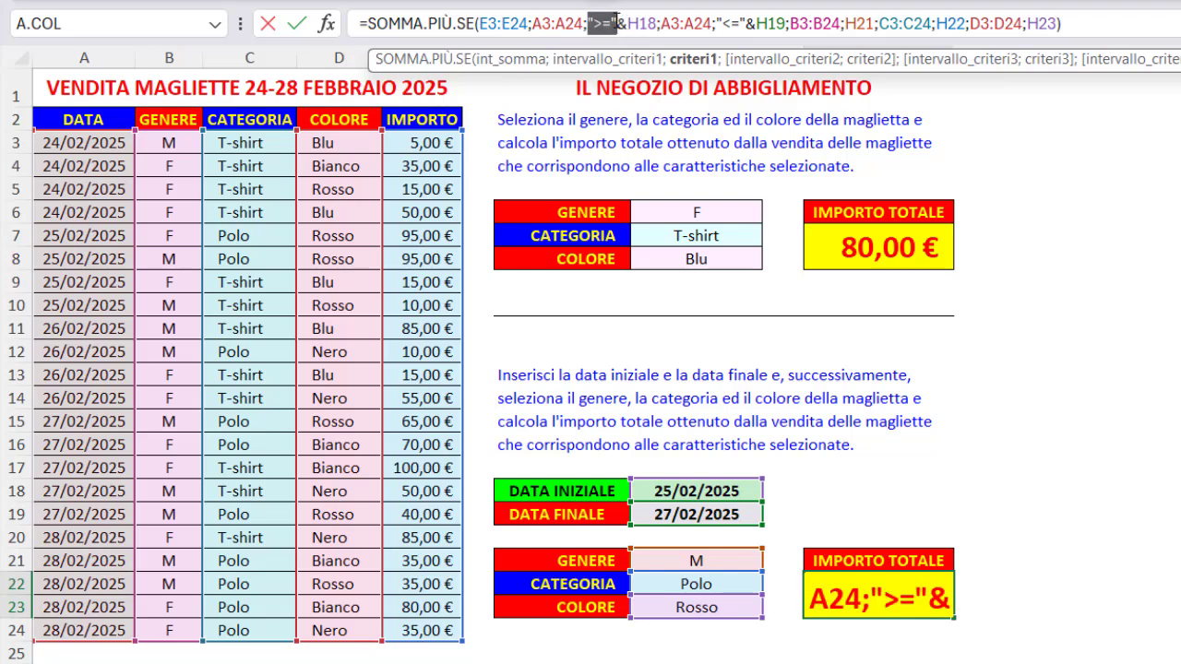
double_click(622, 22)
double_click(644, 24)
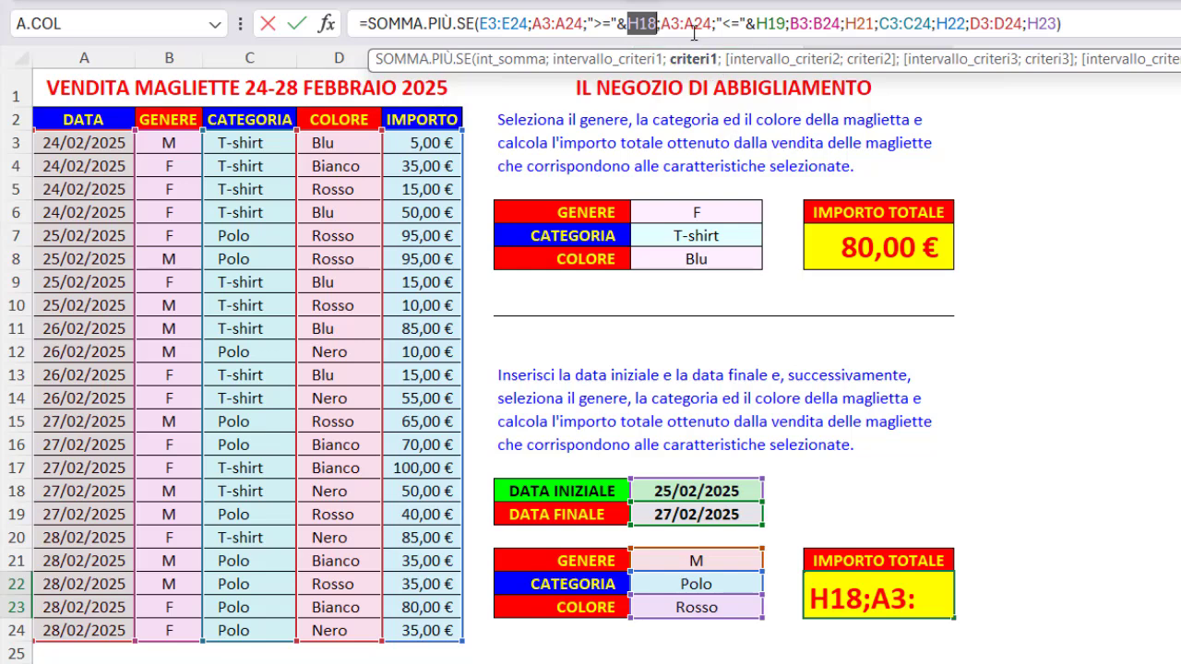
Step: Examine the end-date condition in the J22 formula, which pairs A3:A24 with "<="&H19
double_click(665, 27)
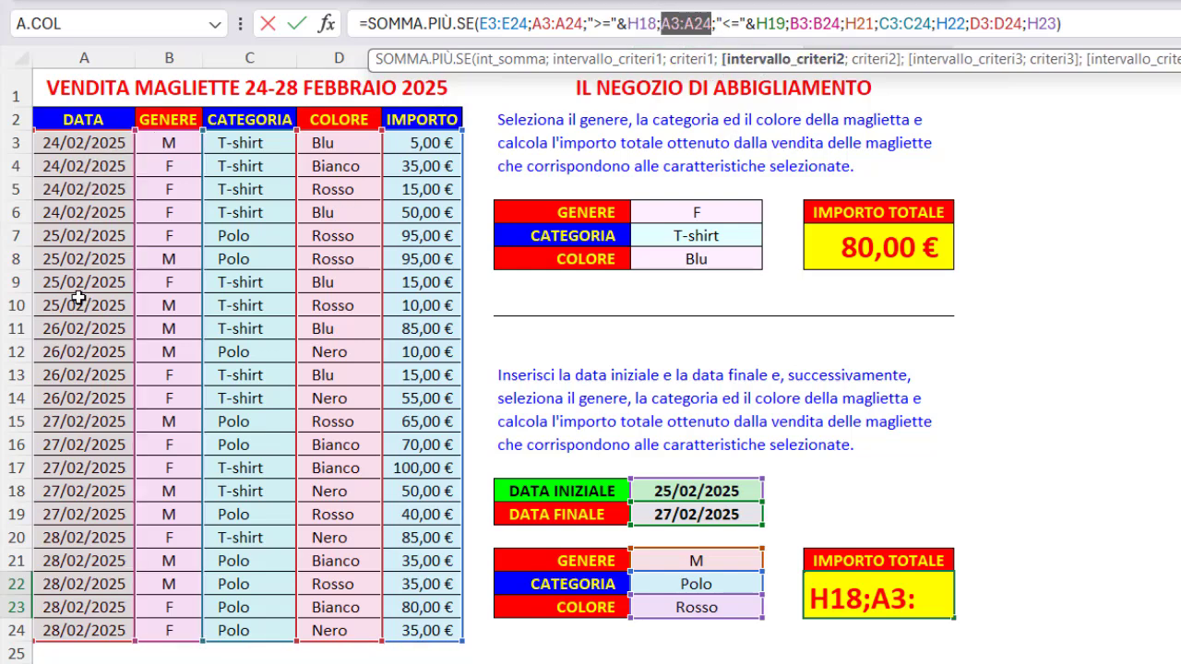
left_click(875, 61)
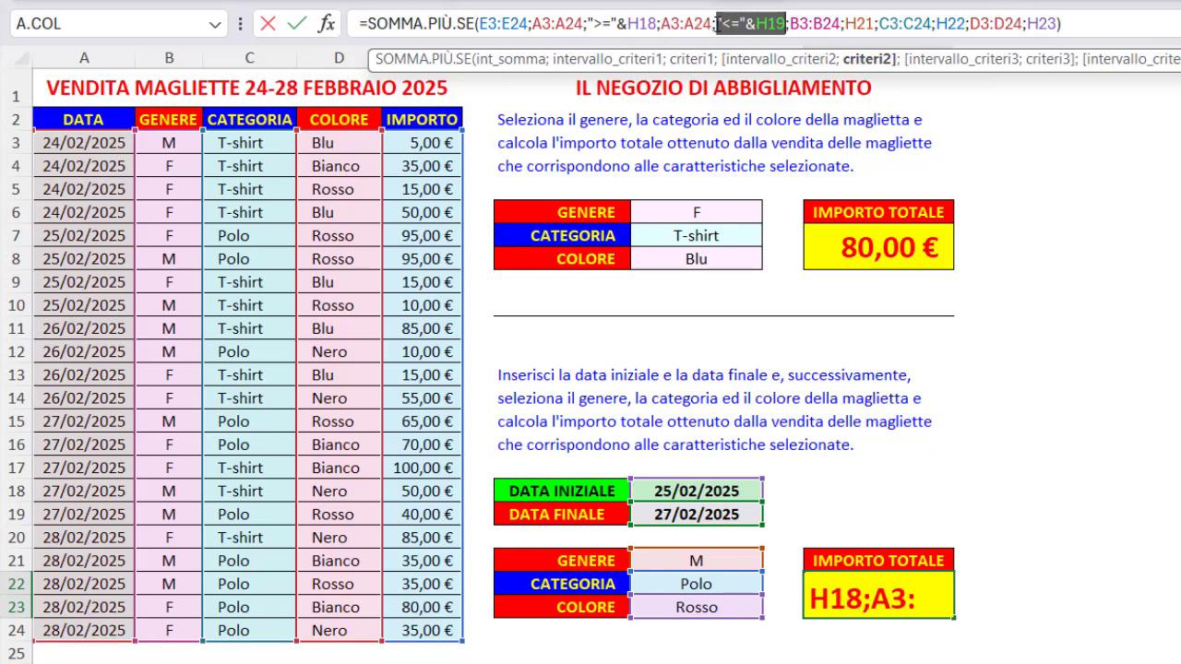
left_click_drag(717, 23, 753, 23)
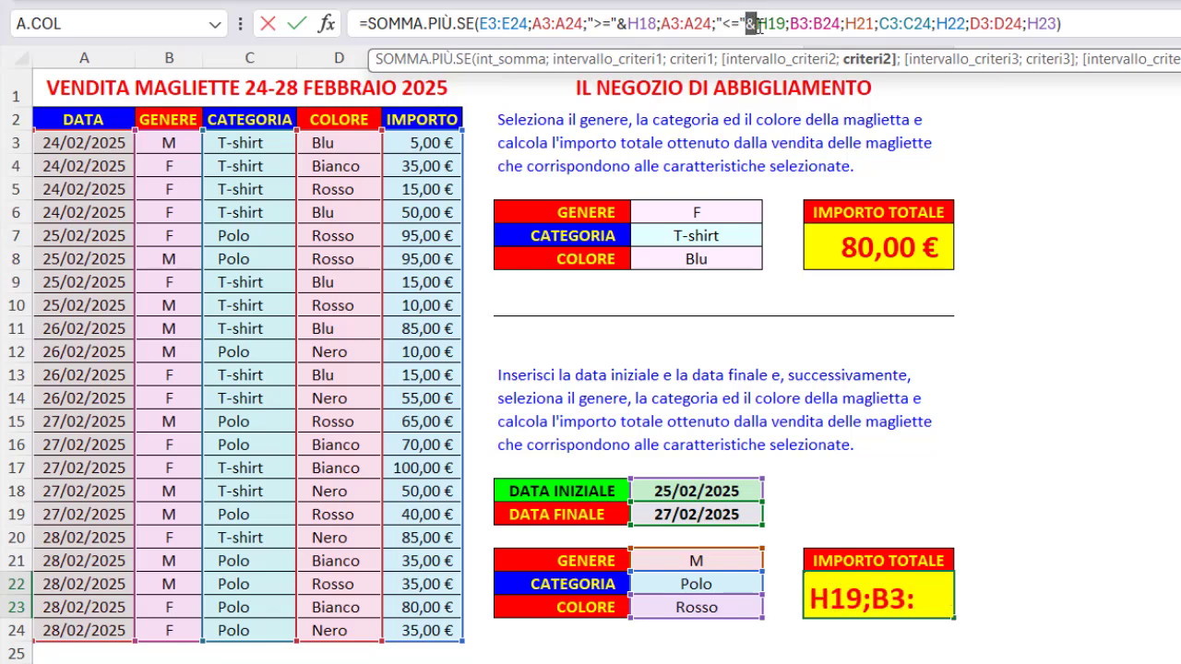
double_click(765, 23)
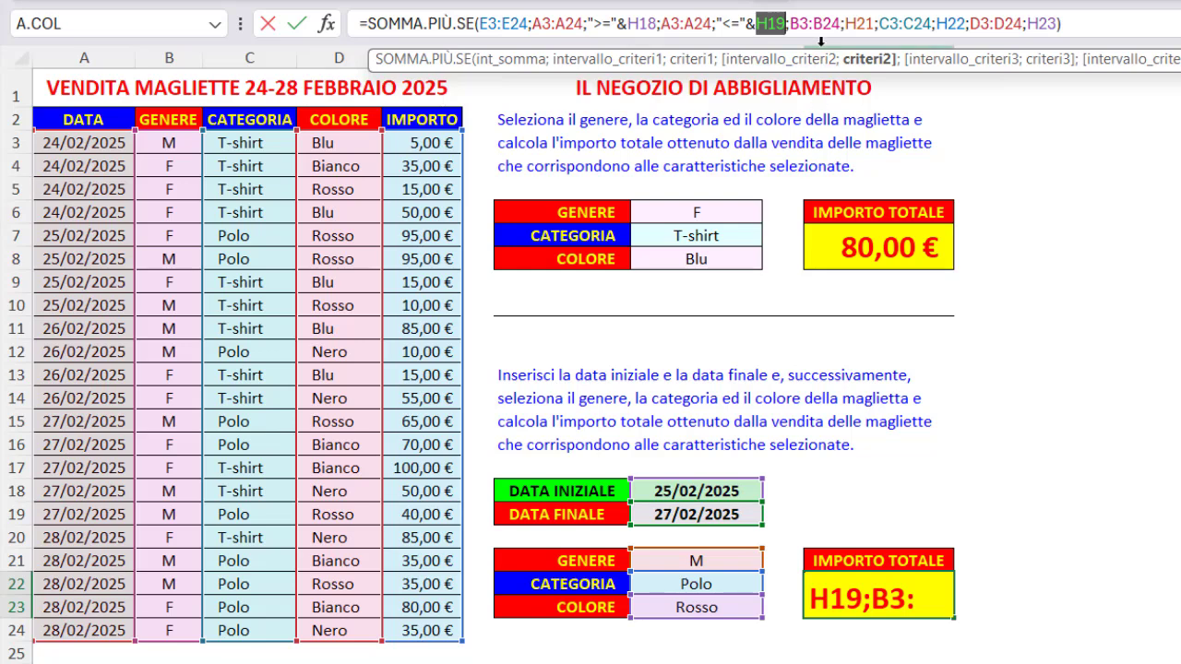
Step: Examine the gender, category and colour conditions in the J22 formula, which pair B3:B24, C3:C24 and D3:D24 with H21, H22 and H23
left_click(953, 63)
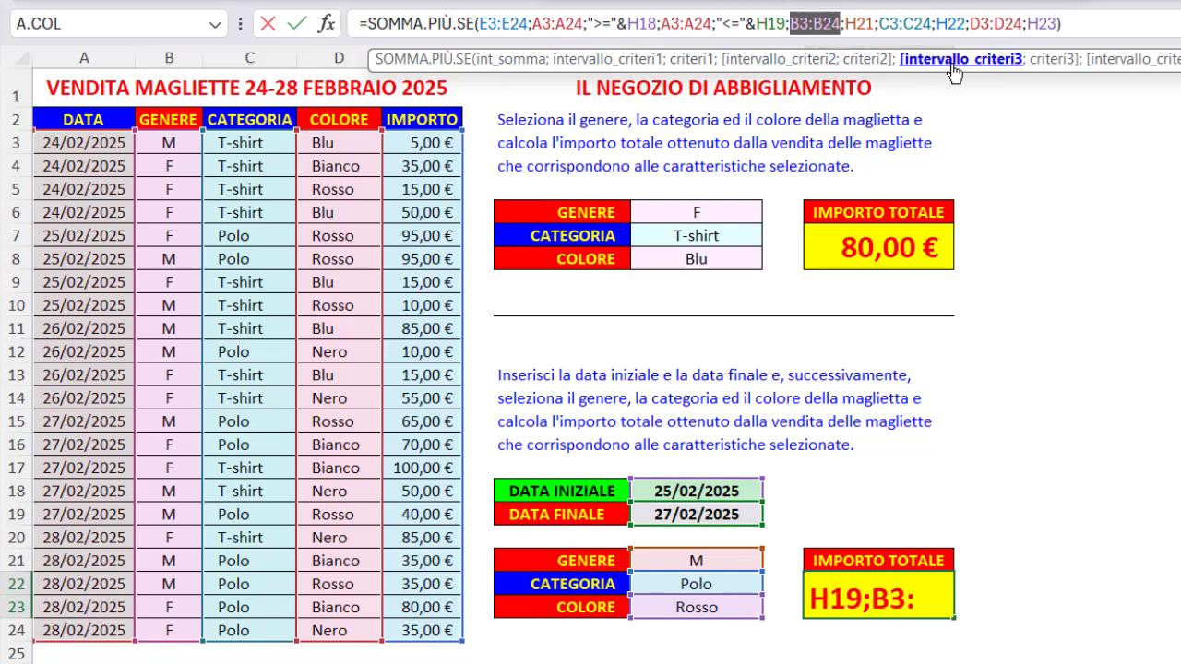
left_click(1045, 61)
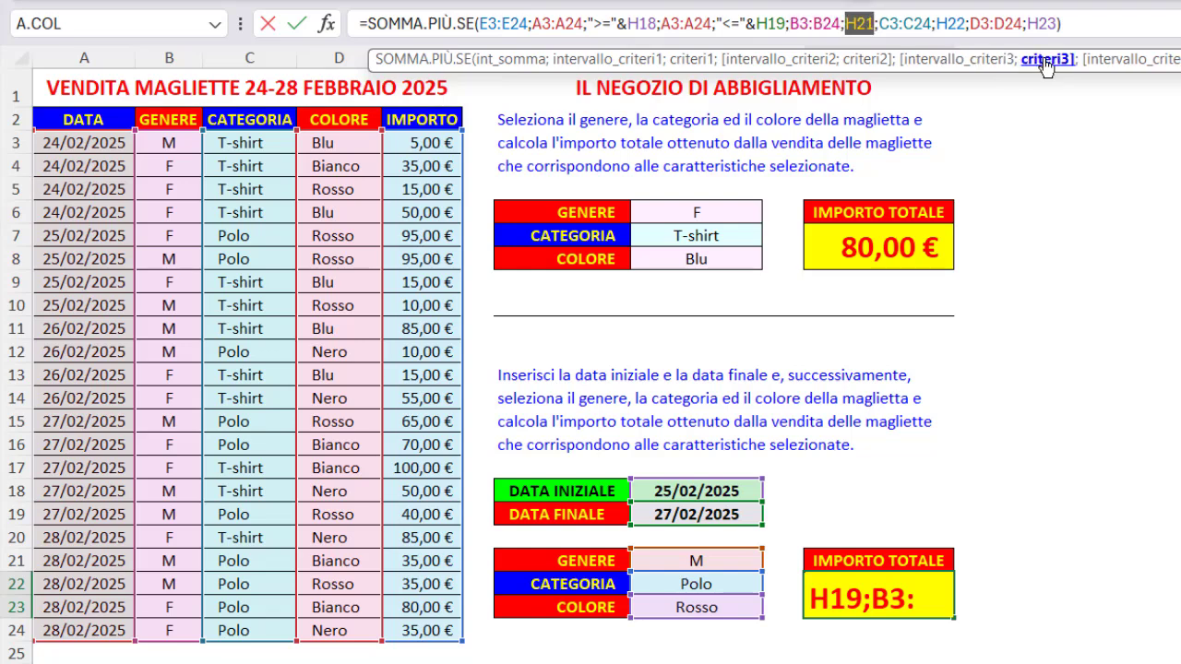
left_click(1100, 61)
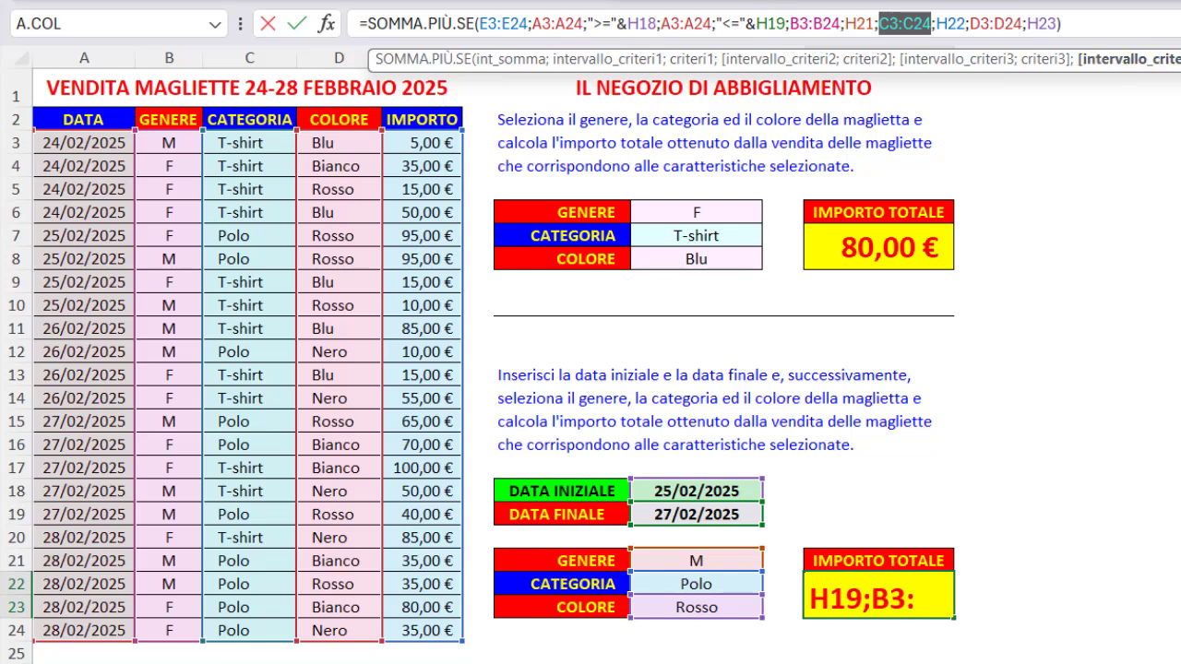
left_click(1180, 61)
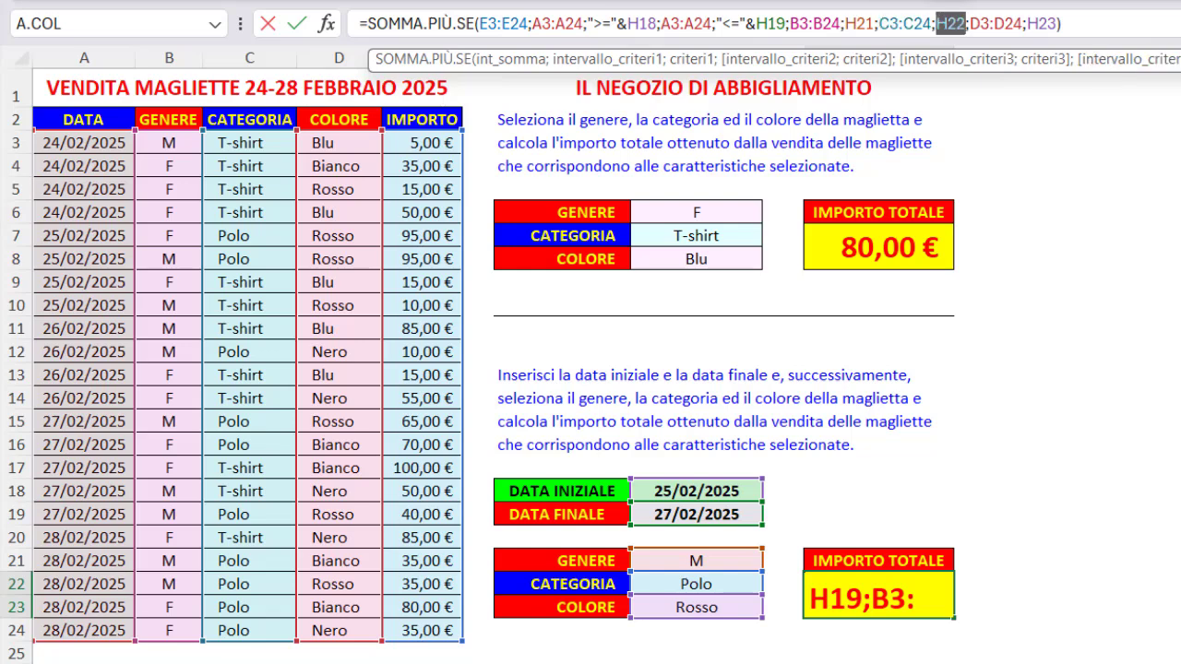
left_click(1180, 61)
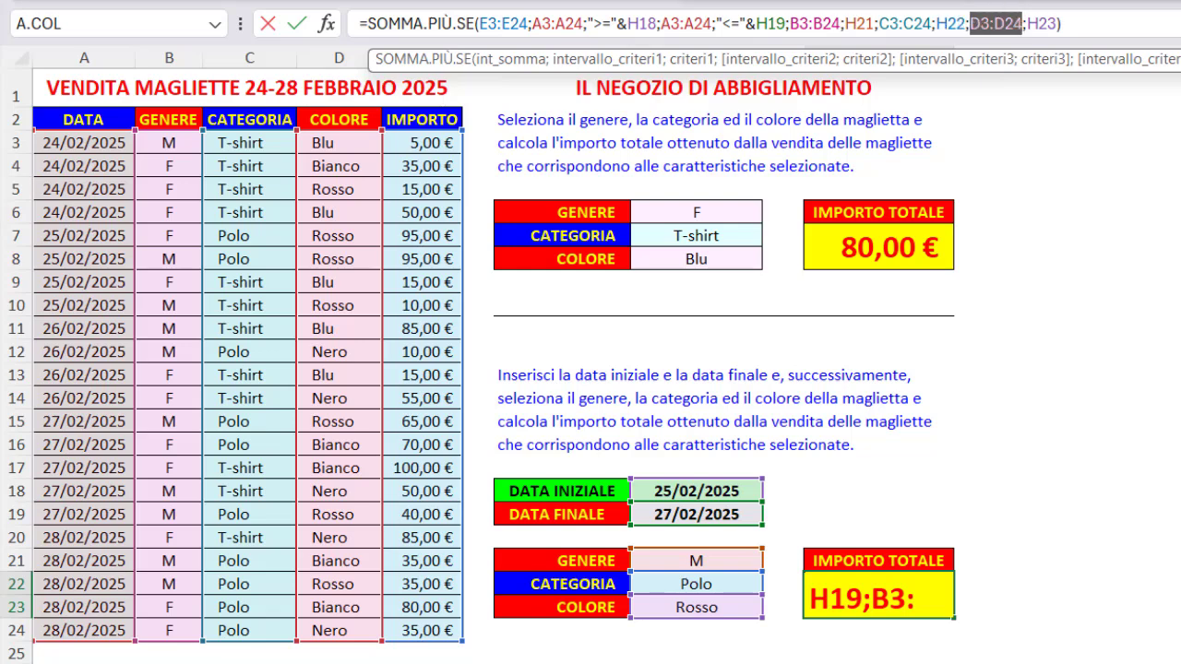
left_click(1180, 61)
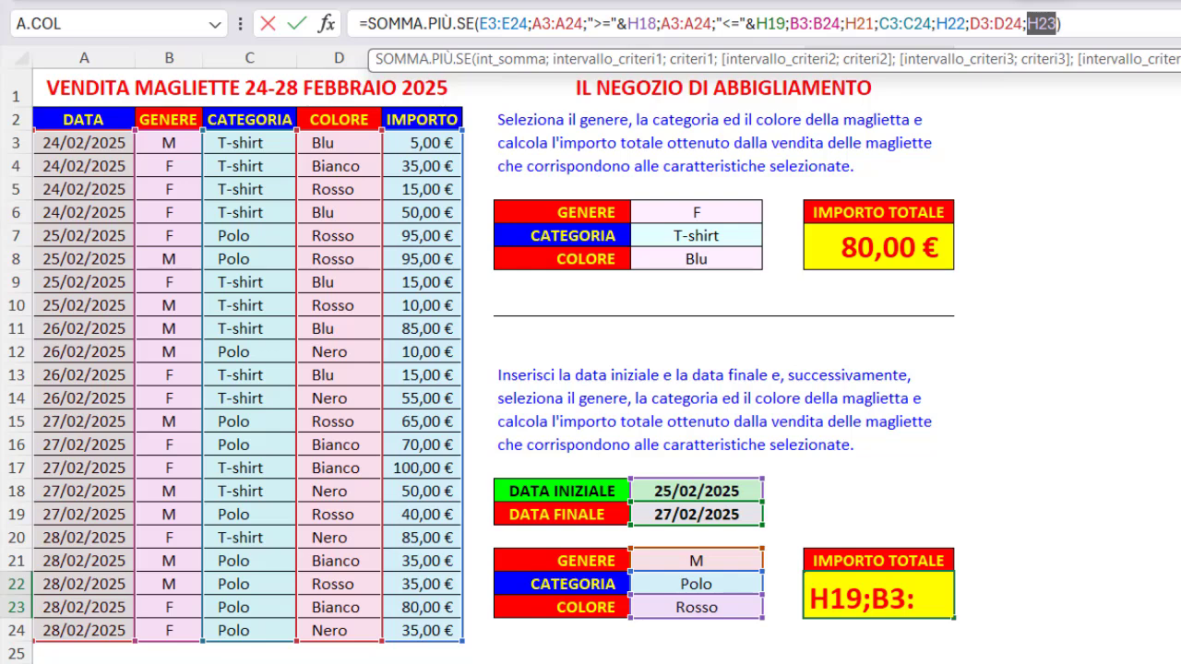
key("Return")
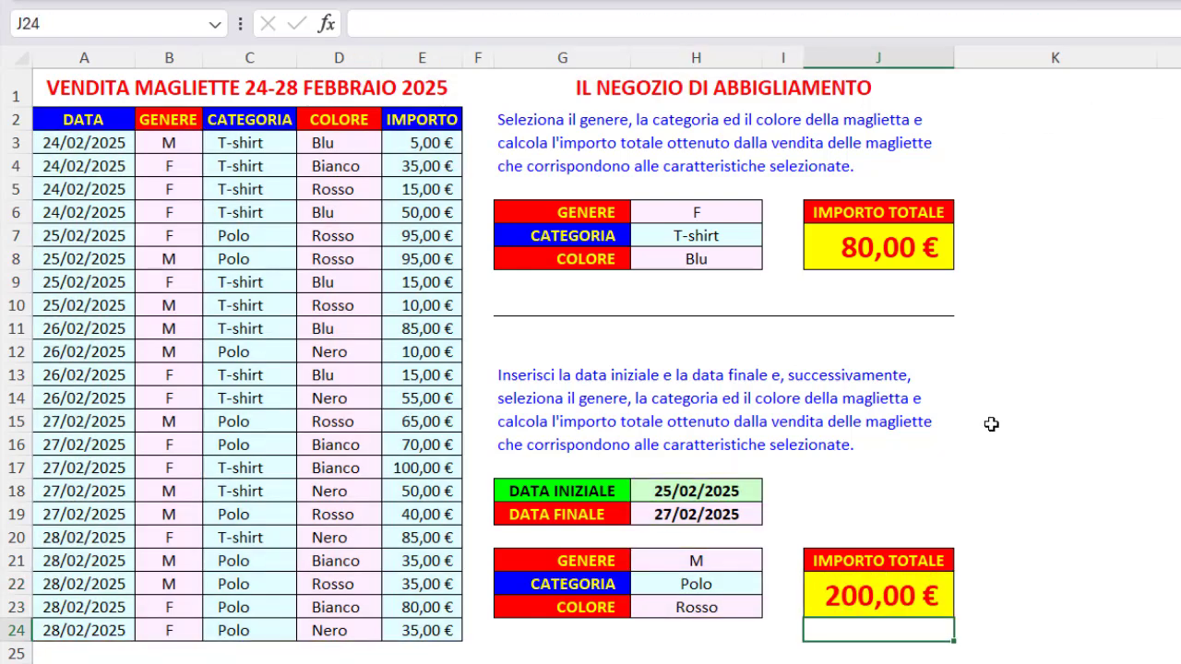
Step: Check the second total against the green amounts in rows 8, 15 and 19 and the matching criteria in row 19
left_click(749, 494)
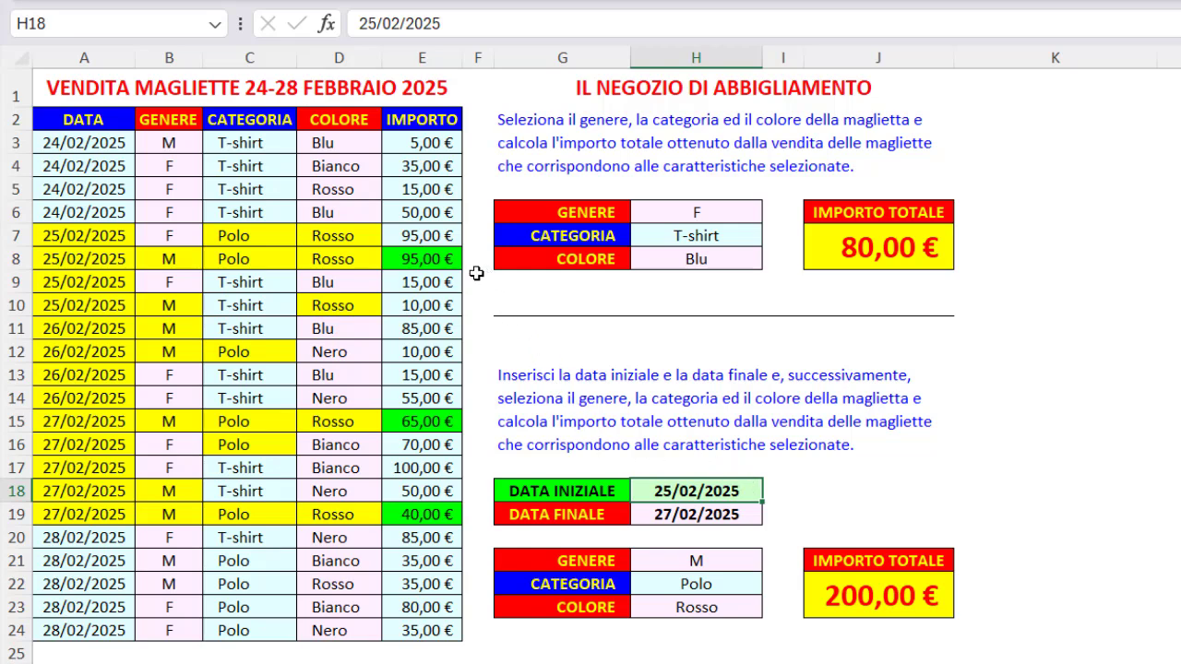
left_click(446, 261)
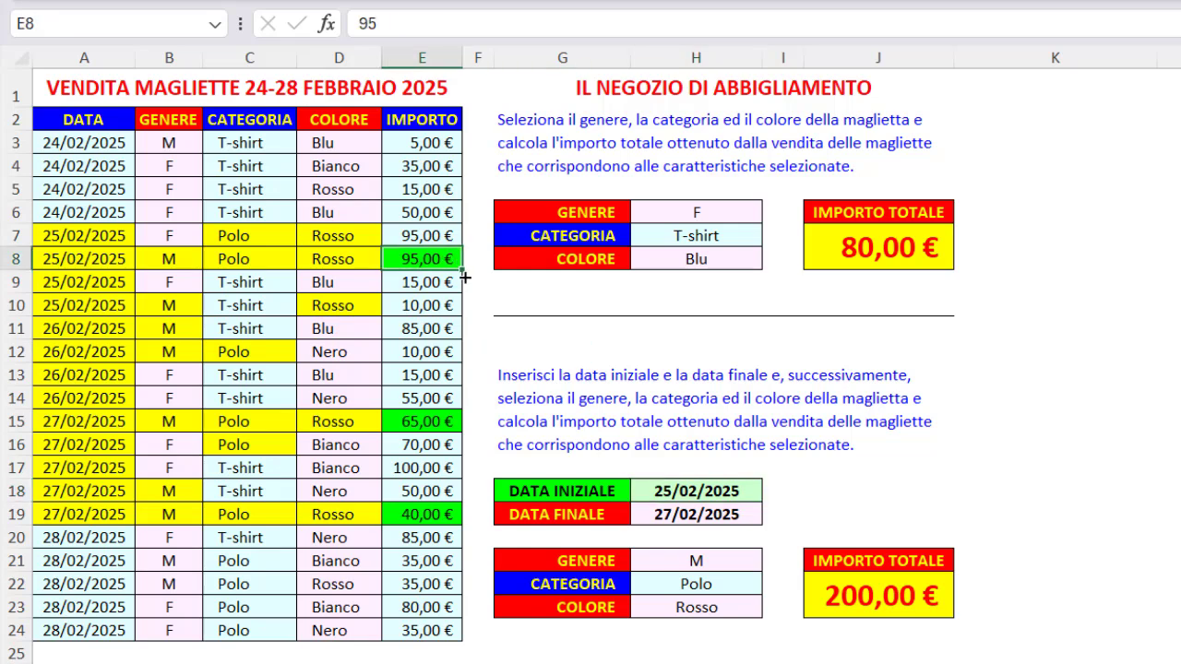
left_click(430, 423)
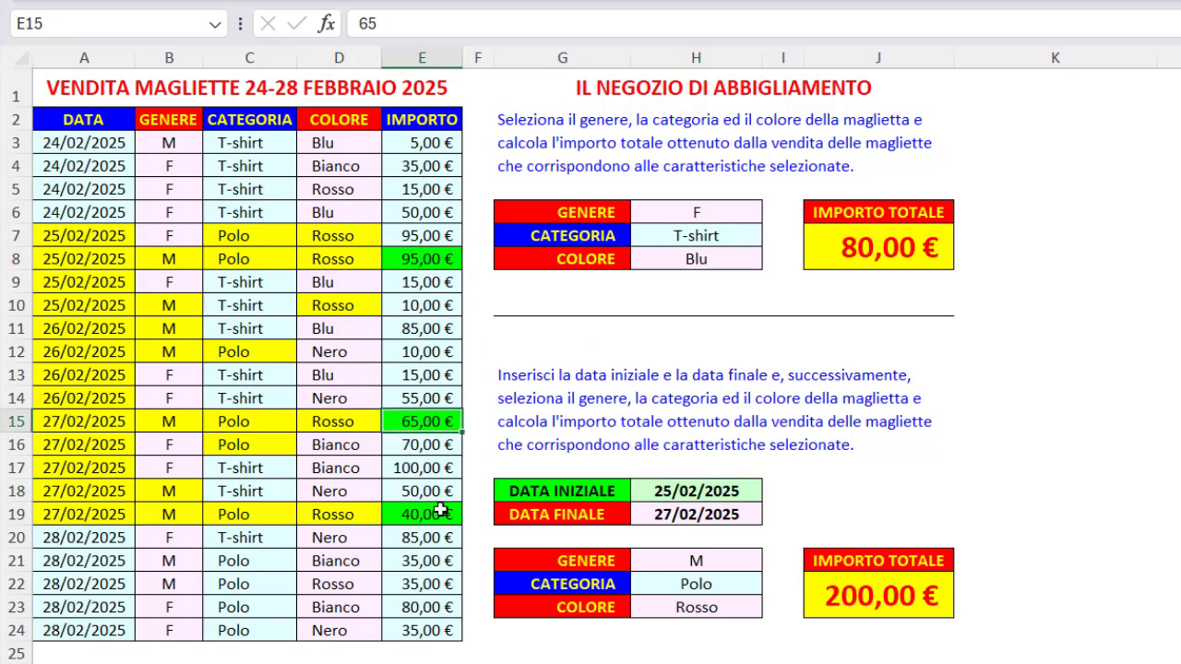
left_click(440, 514)
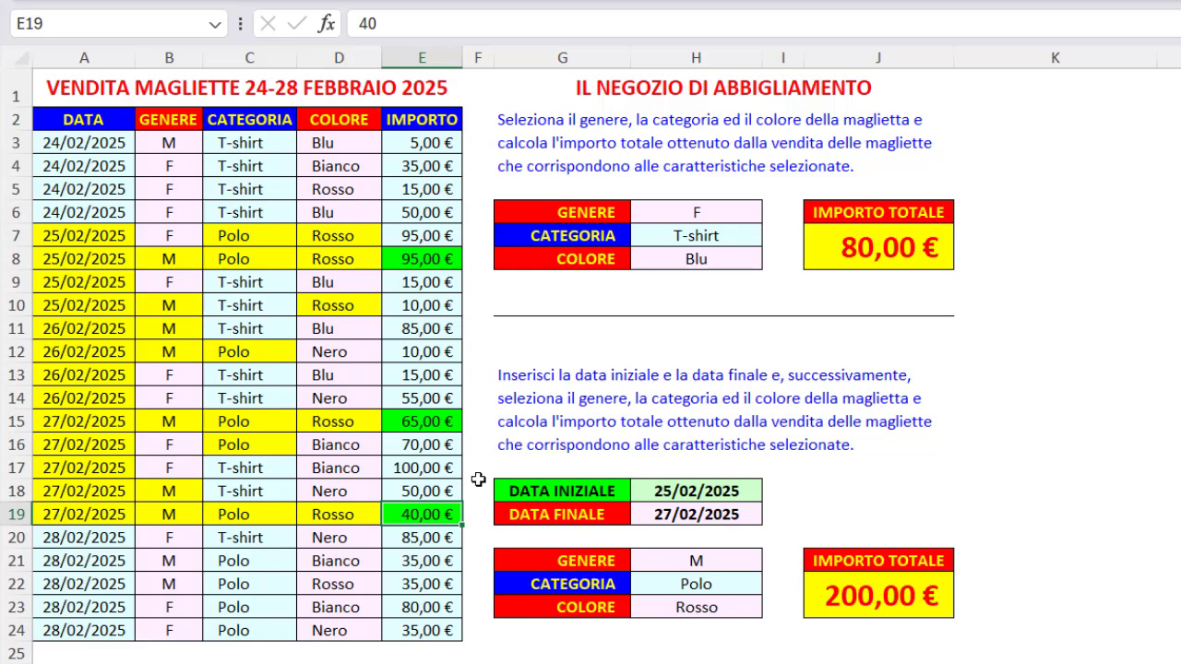
left_click(61, 515)
left_click_drag(161, 516, 364, 517)
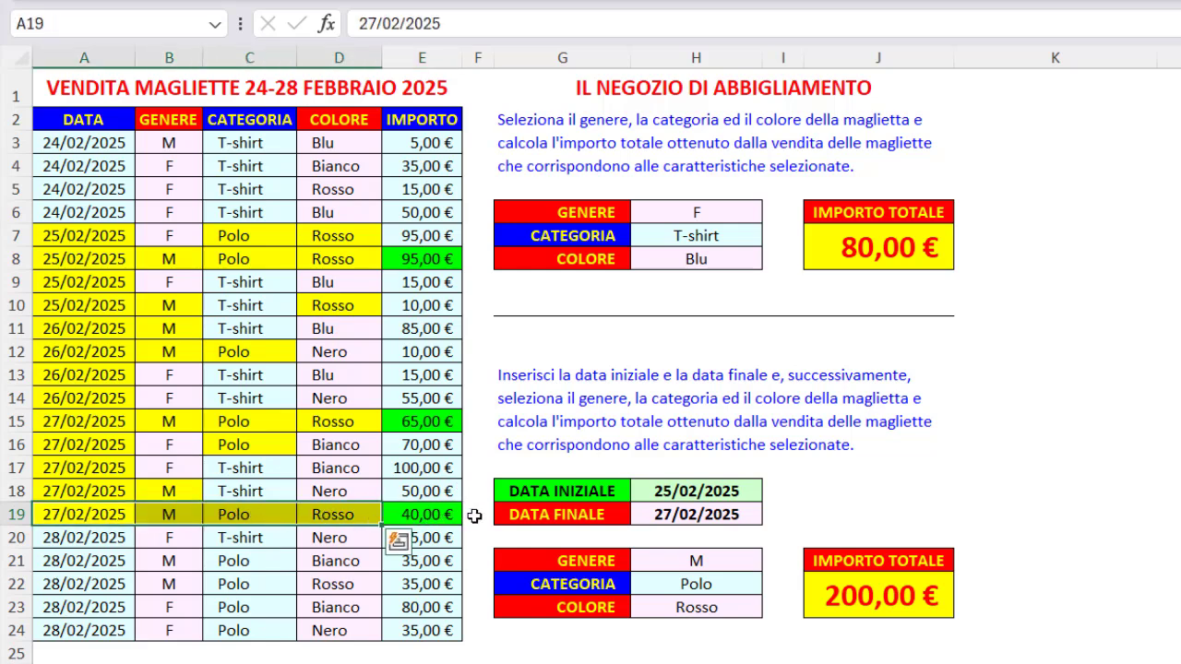
left_click(842, 598)
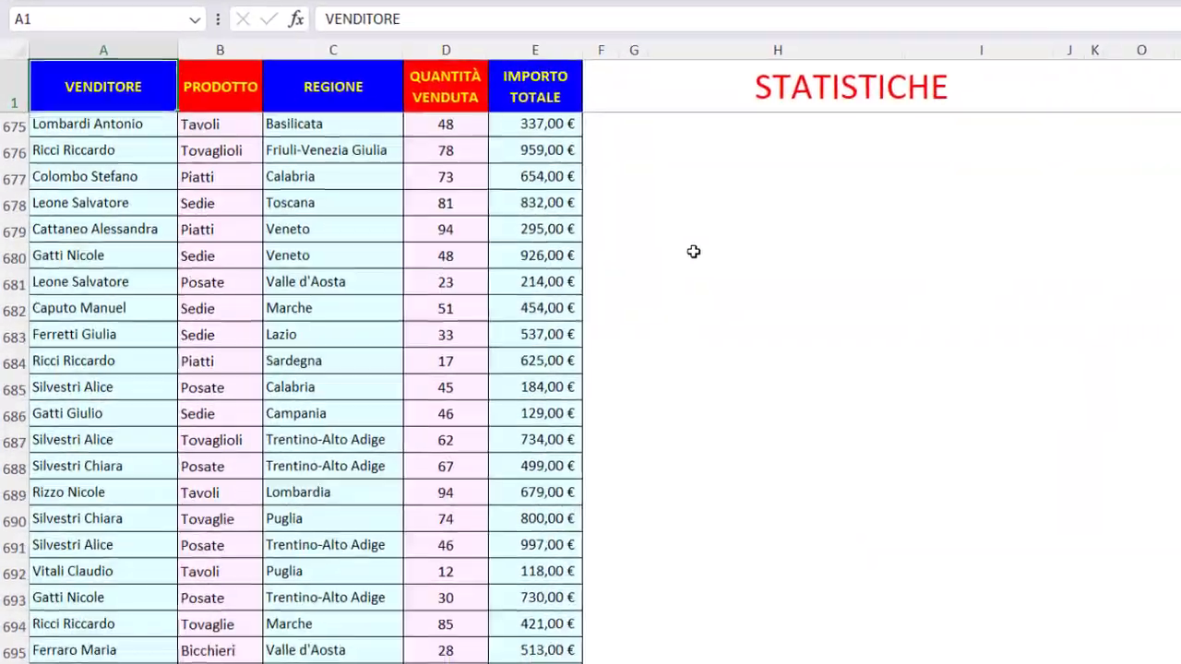
Step: Look over the sales database and the seller, region and product choices in the STATISTICHE section's cells I3, I10 and I17
scroll(693, 251, "down", 5)
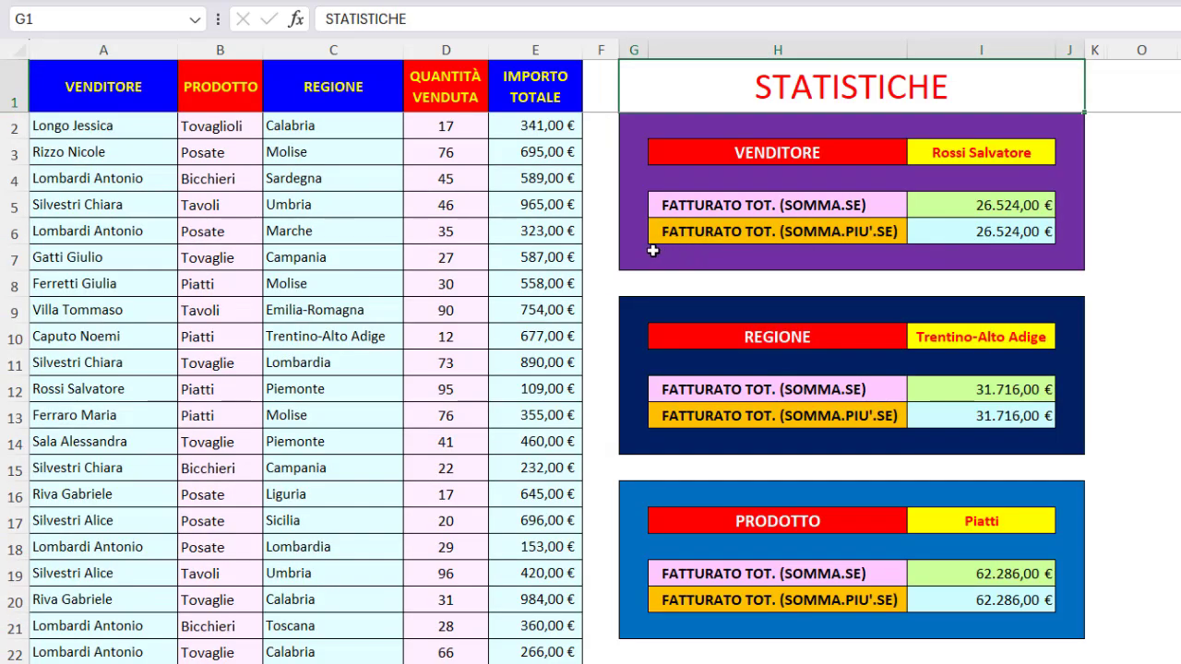
left_click(992, 152)
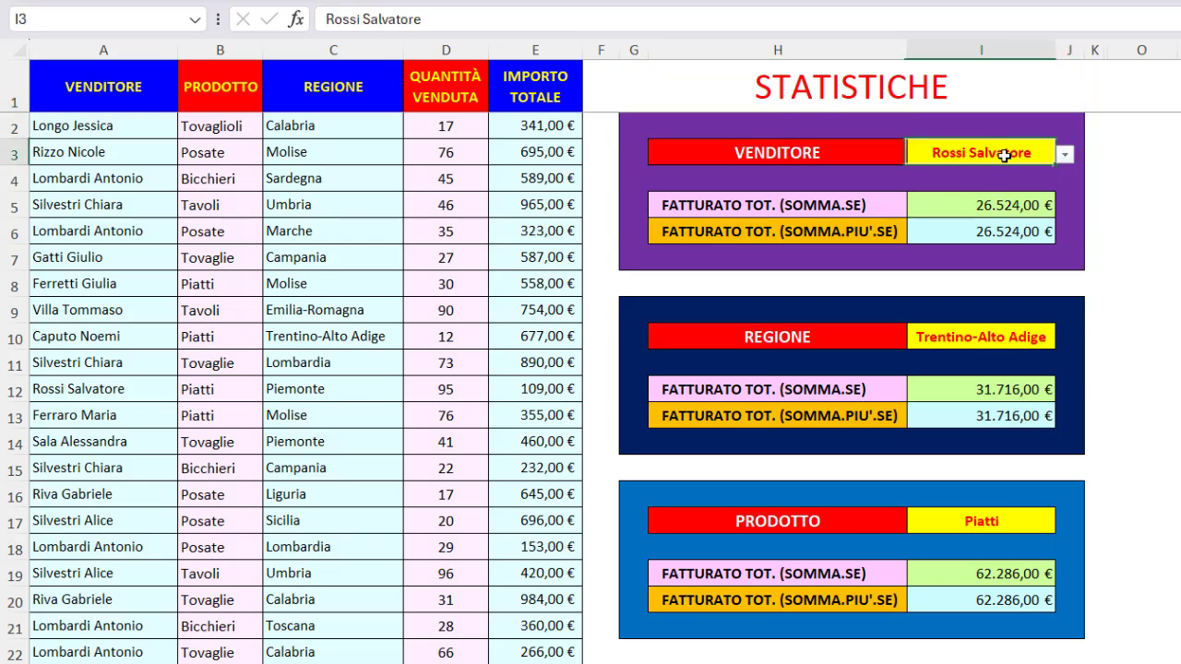
left_click(1067, 159)
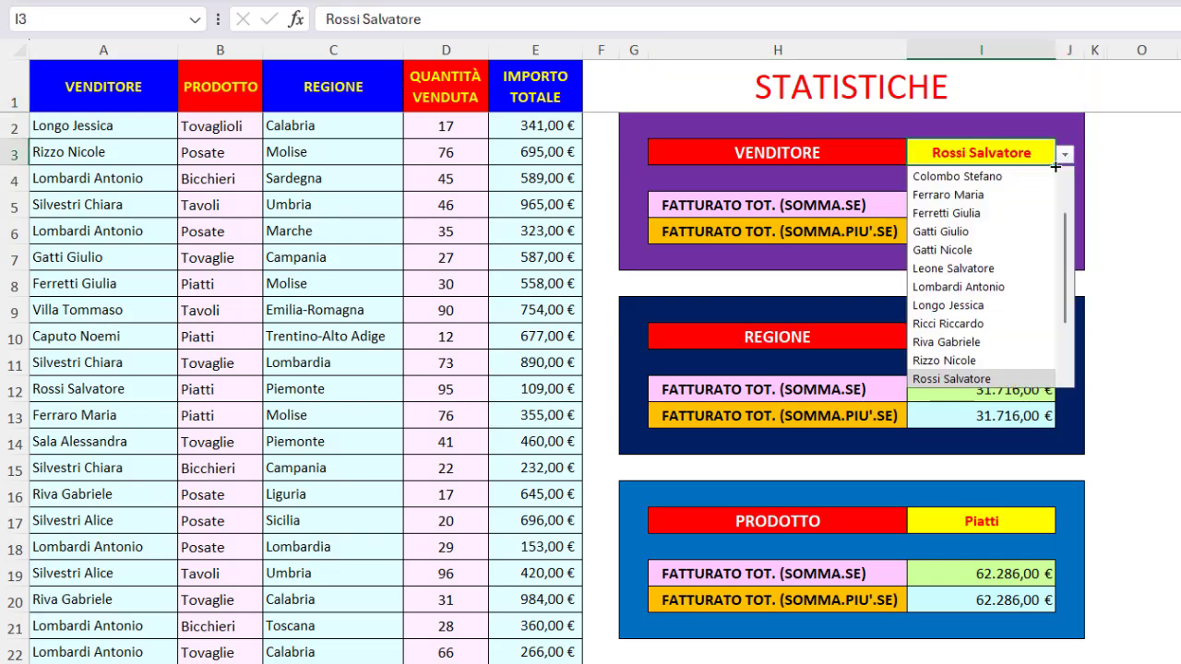
left_click(1052, 342)
left_click(1065, 339)
left_click(963, 561)
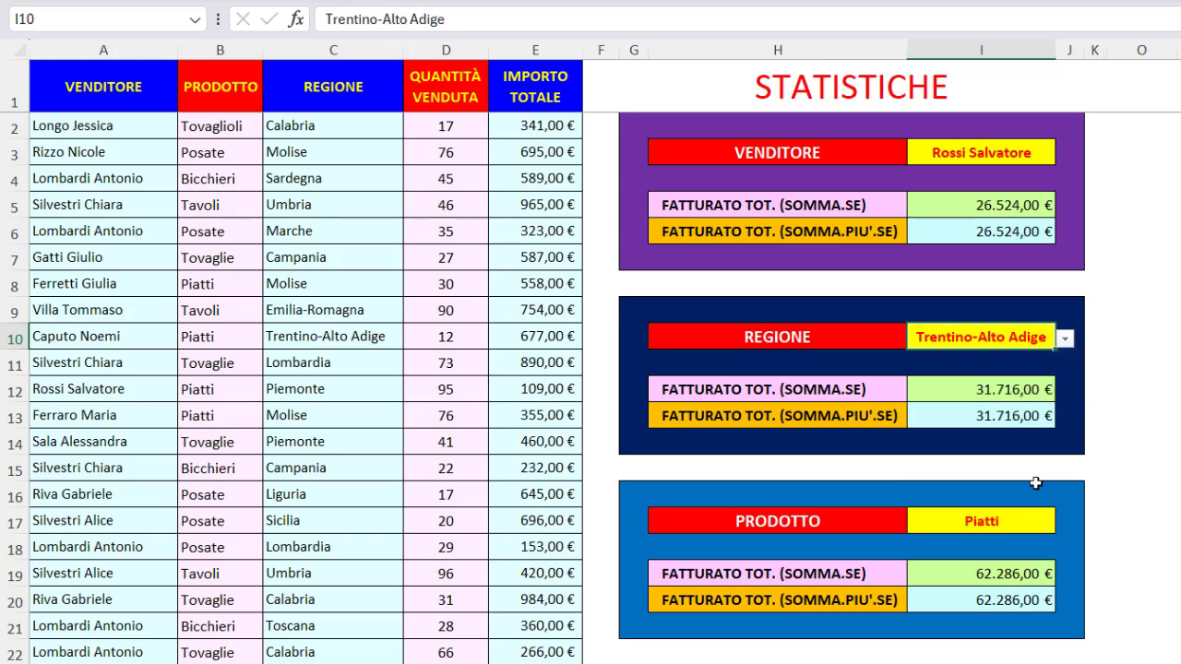
left_click(1015, 521)
left_click(1065, 523)
left_click(1063, 526)
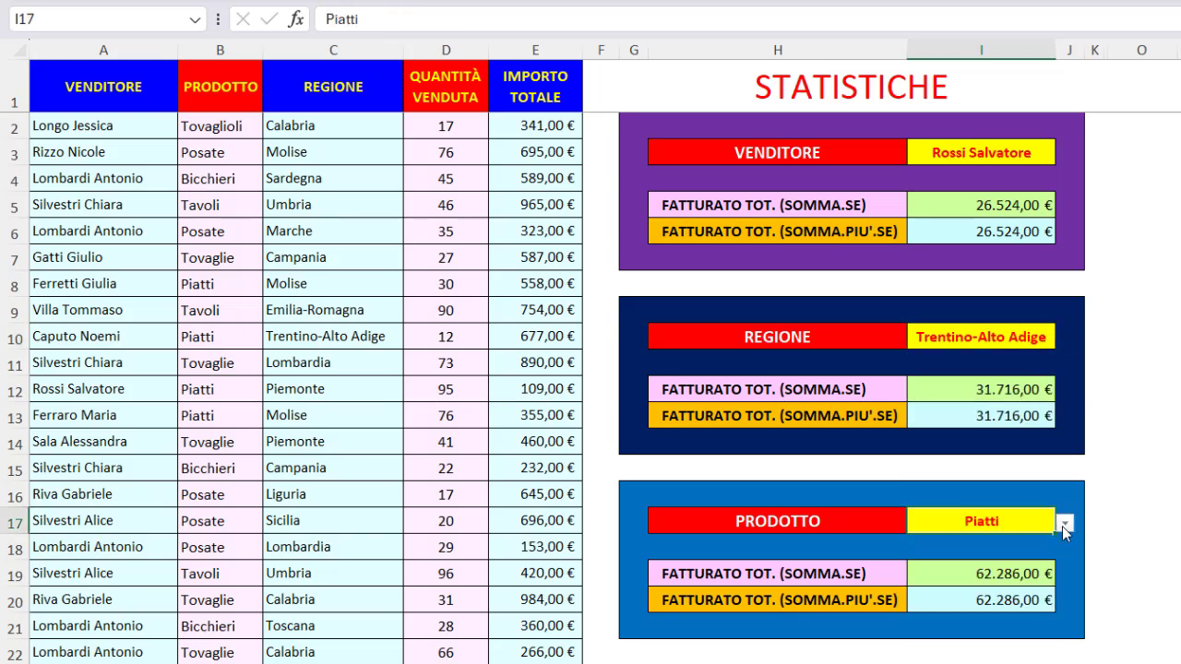
Step: Look at the seller's SOMMA.SE and SOMMA.PIÙ.SE revenue labels, and check the extent of the VENDITORE column from A2 down
left_click(879, 206)
left_click(884, 231)
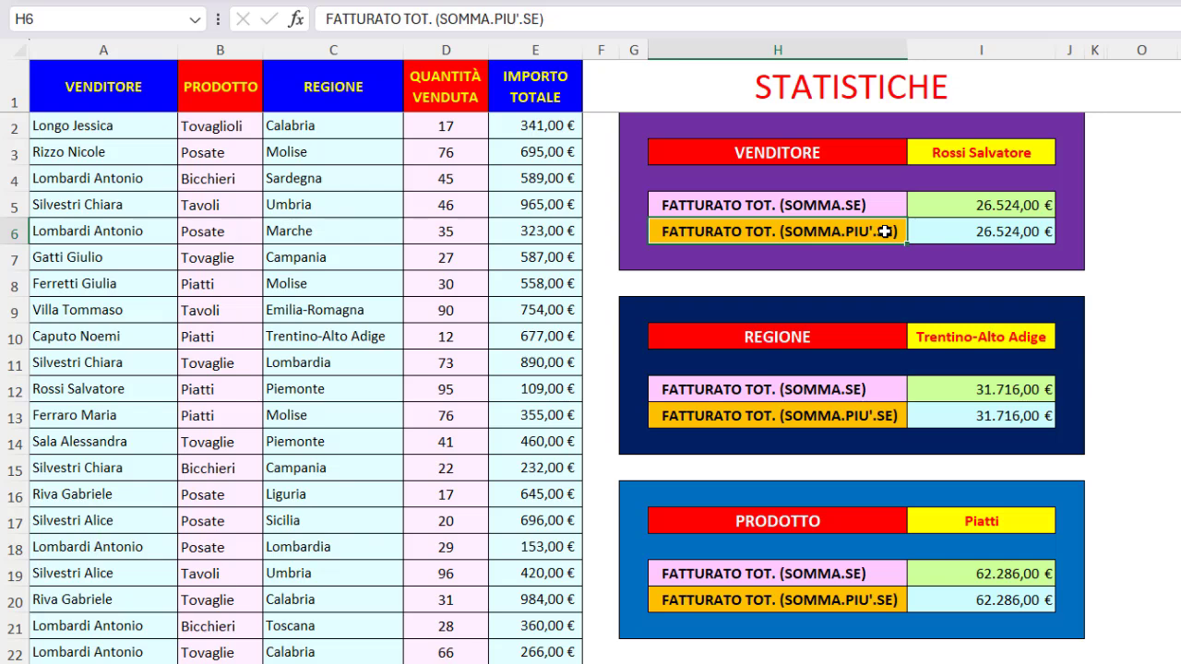
left_click(138, 128)
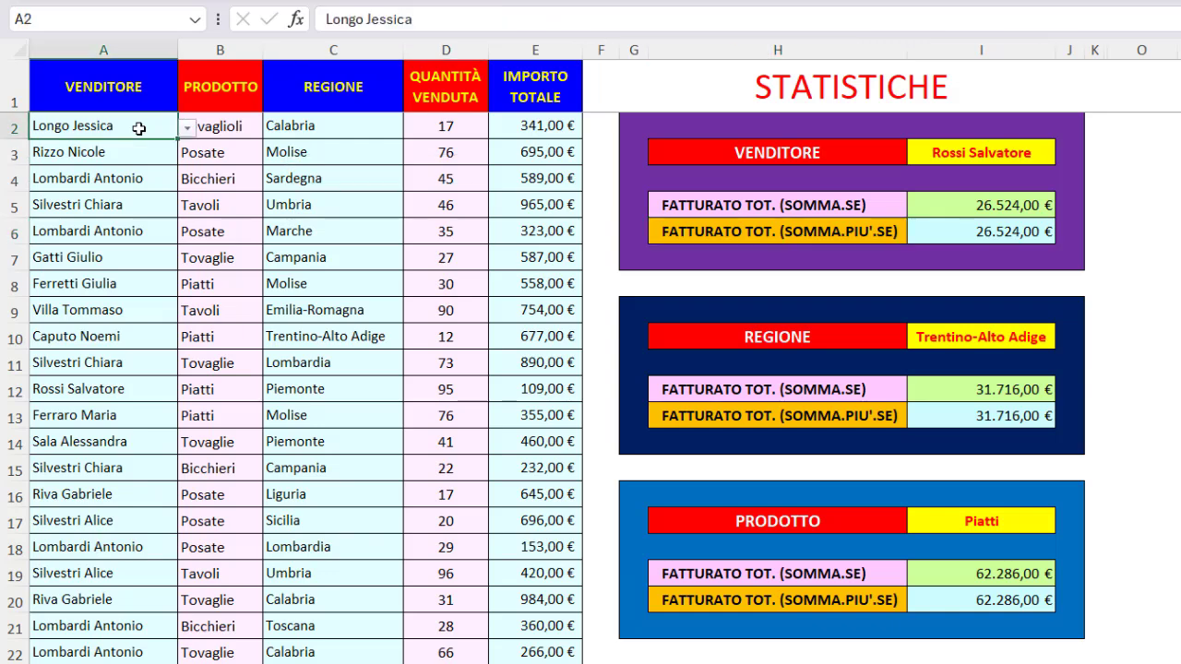
key("ctrl+shift+Down")
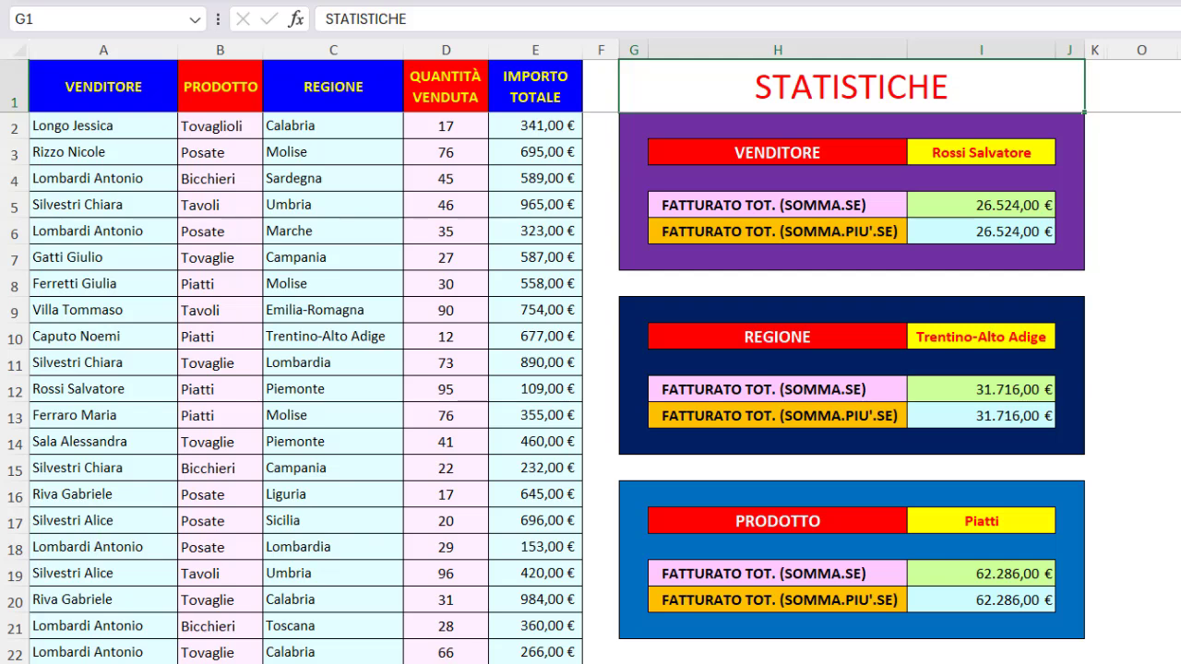
Step: Try to create range names for the whole sales table from its top row only, leaving out the left column
left_click(335, 283)
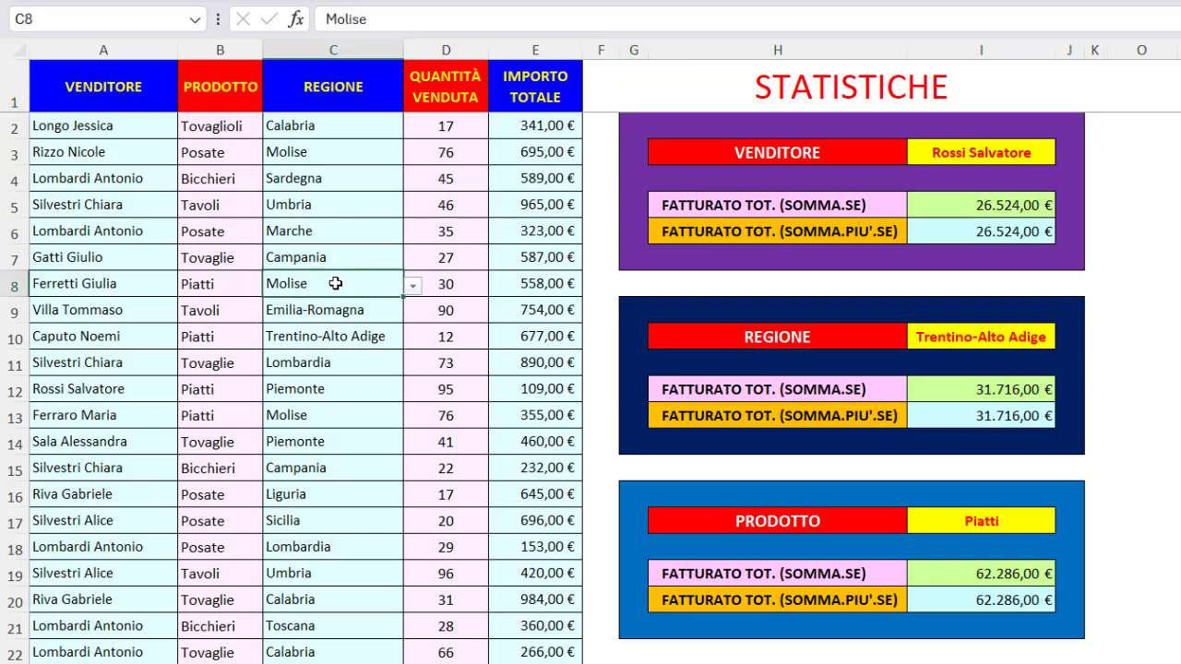
key("ctrl+KP_Multiply")
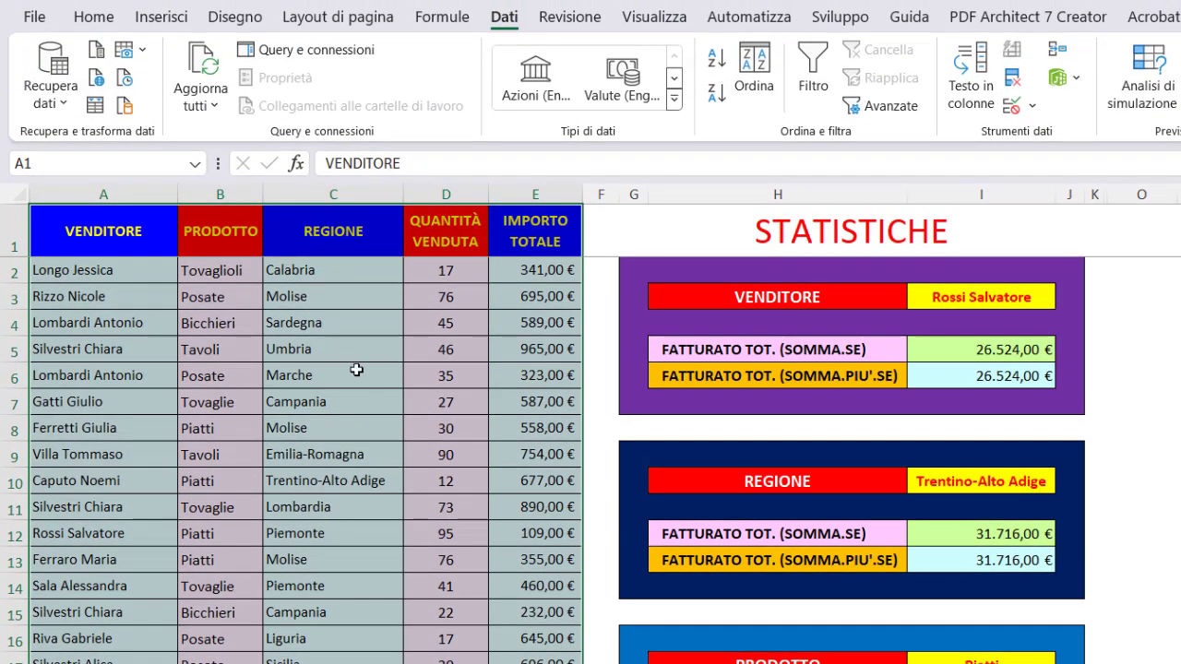
left_click(440, 26)
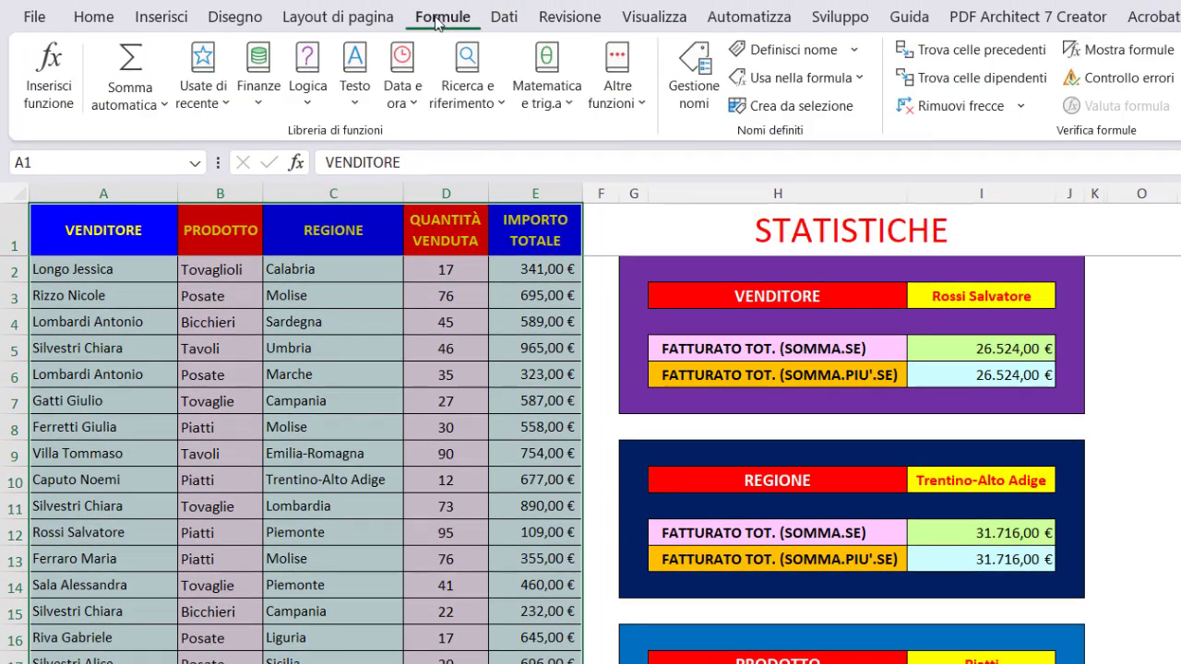
left_click(793, 108)
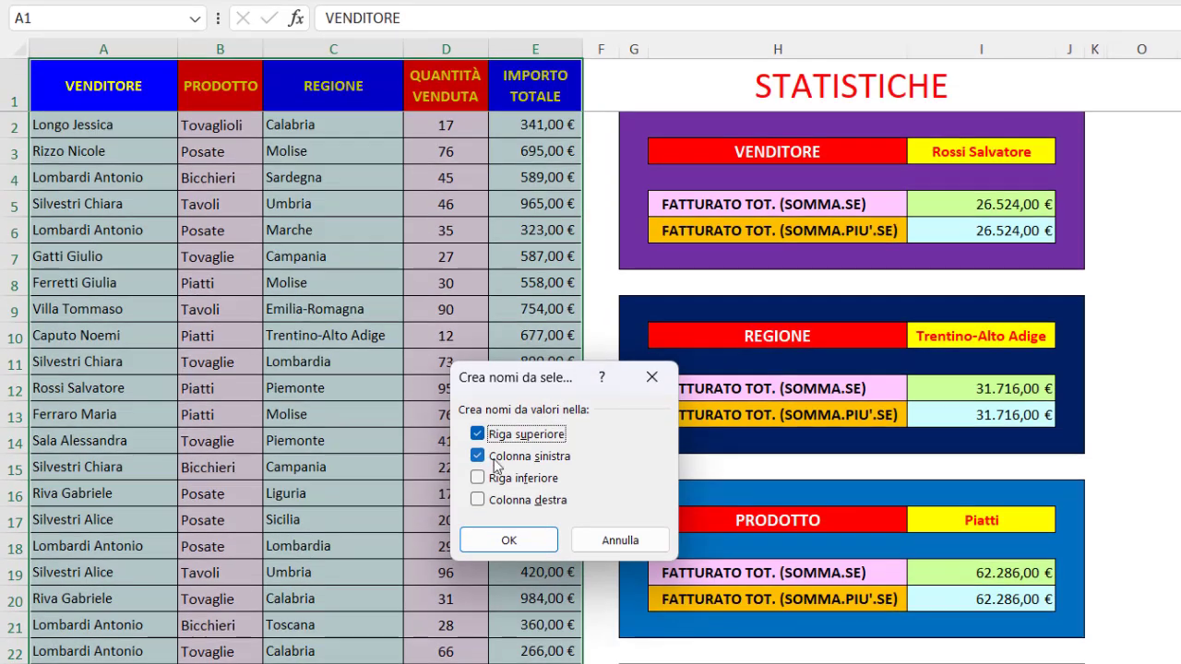
left_click(478, 601)
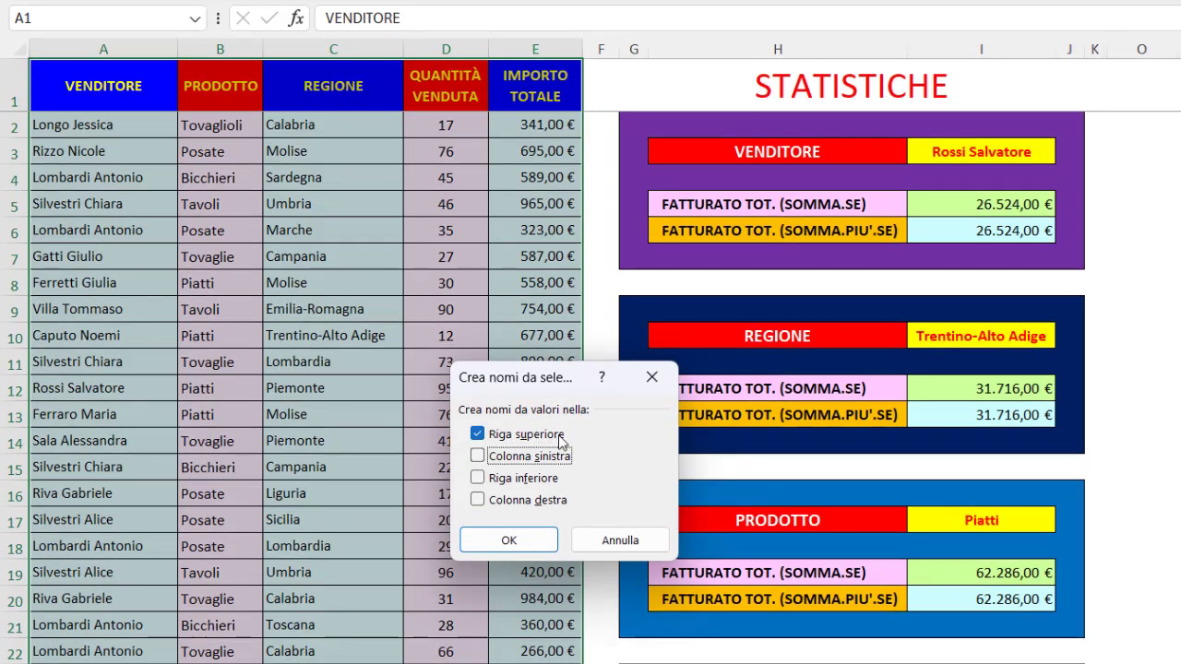
left_click(602, 543)
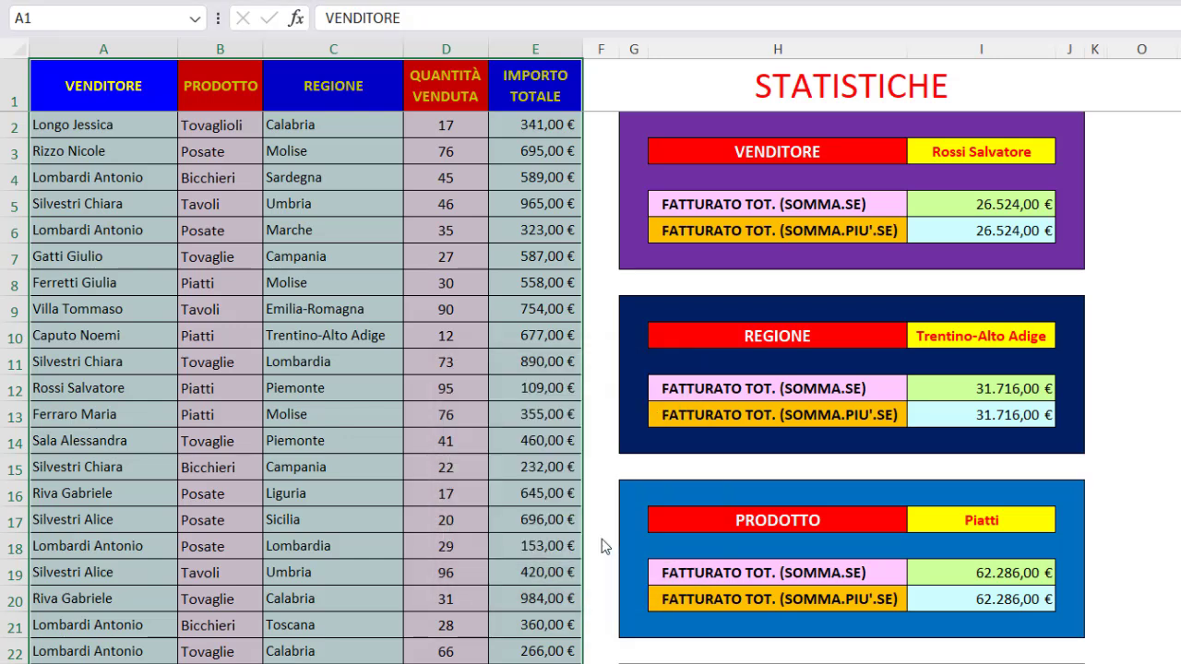
Step: Check which cells the named ranges IMPORTO_TOTALE and QUANTITA__VENDUTA cover
left_click(195, 18)
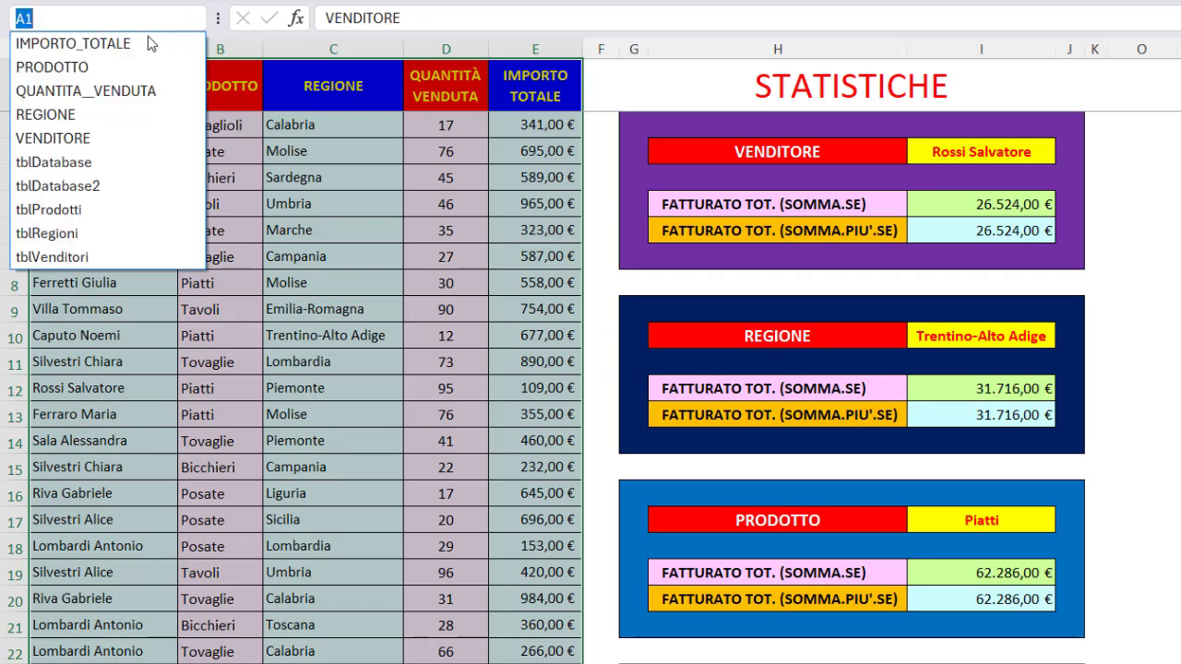
left_click(132, 44)
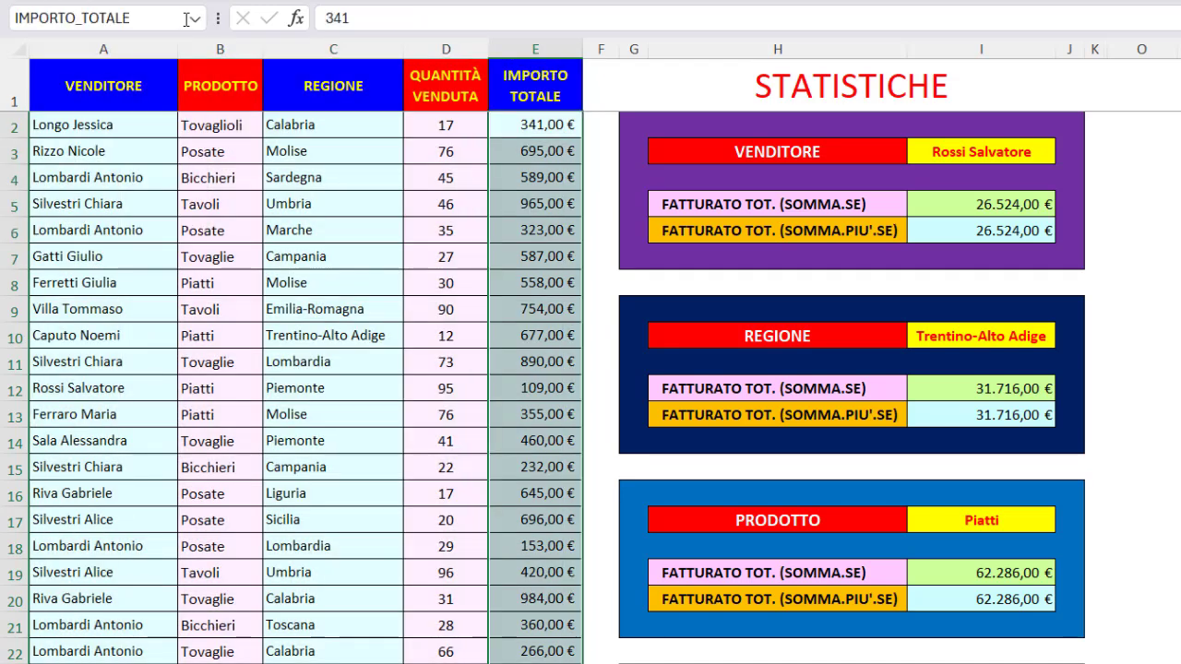
left_click(195, 18)
left_click(68, 96)
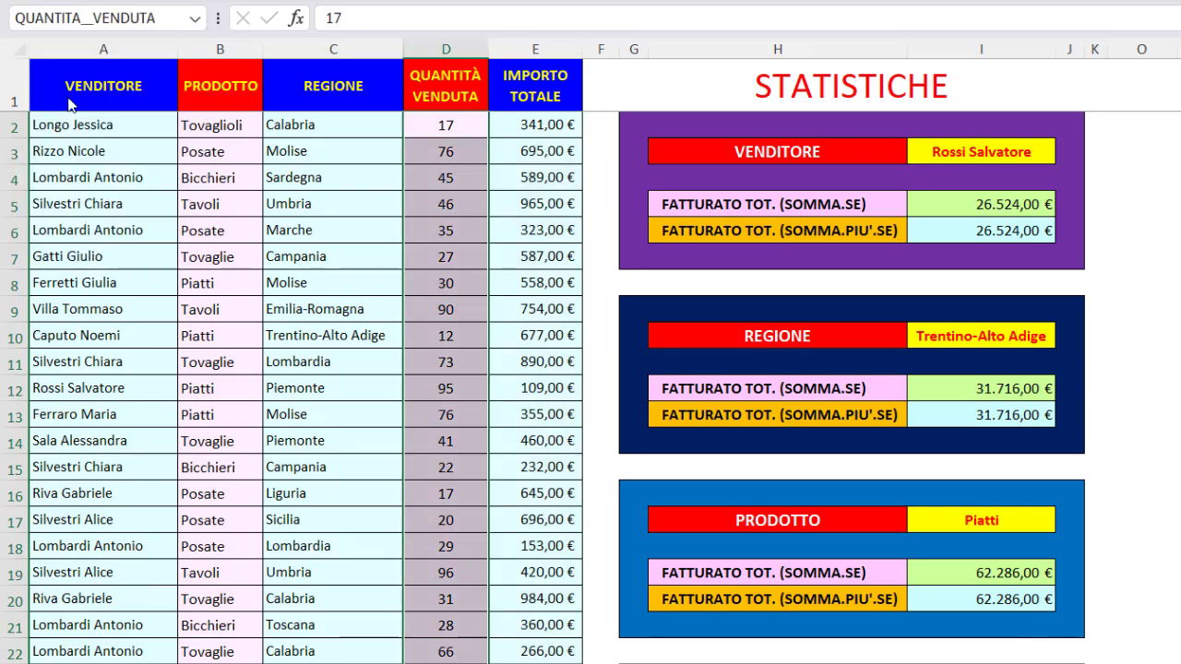
Step: Review the range names available for pasting into formulas, including IMPORTO_TOTALE, PRODOTTO, QUANTITA__VENDUTA and REGIONE, without inserting any
left_click(709, 83)
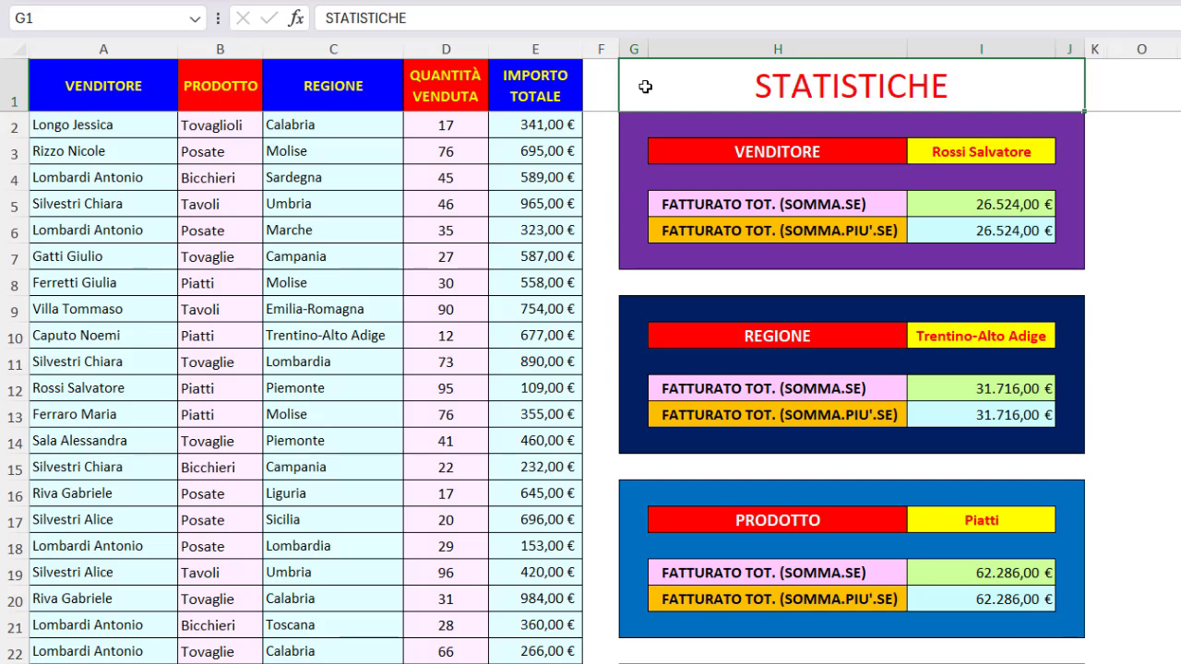
key("F3")
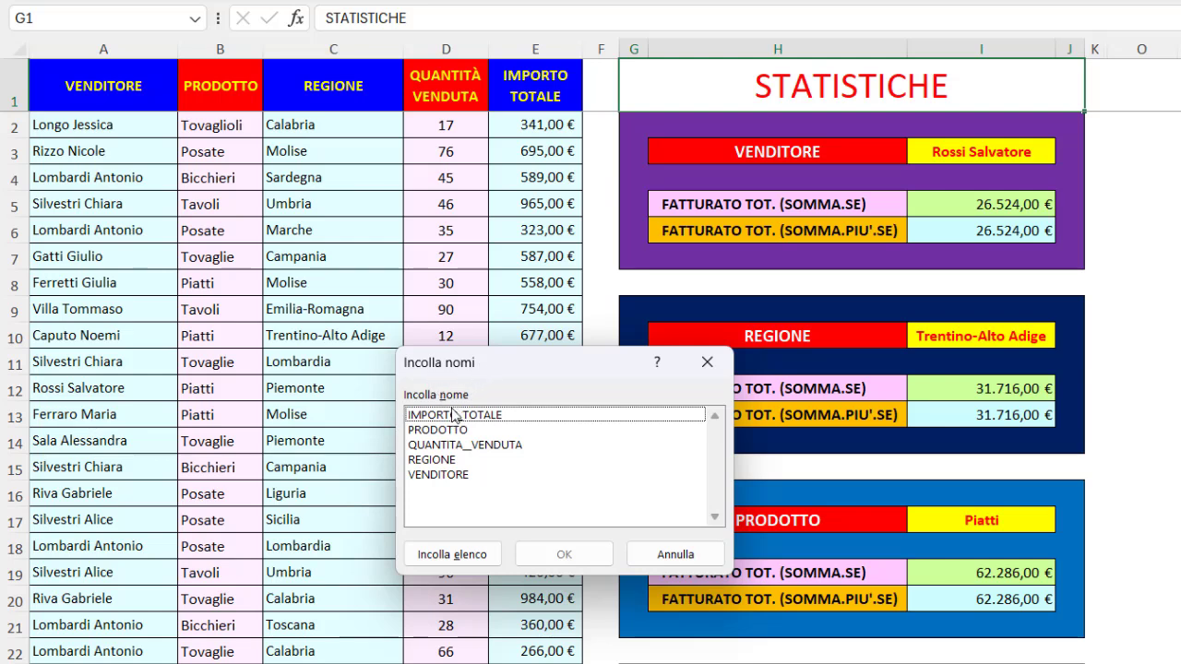
left_click(452, 414)
left_click(448, 430)
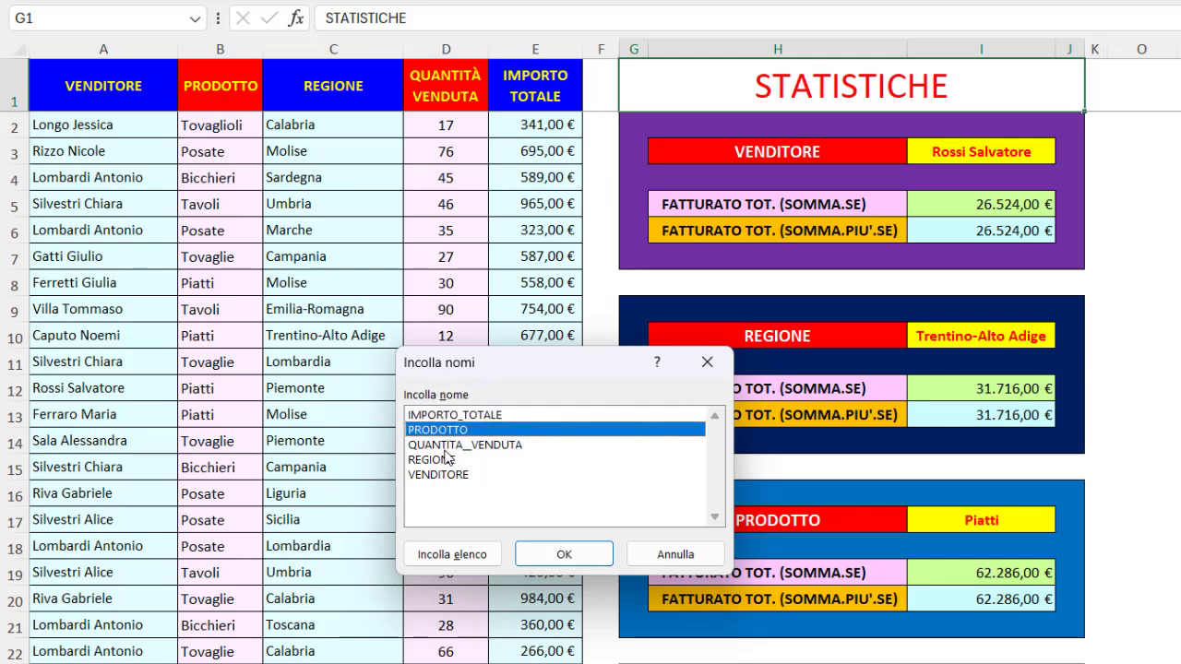
left_click(446, 451)
left_click(446, 461)
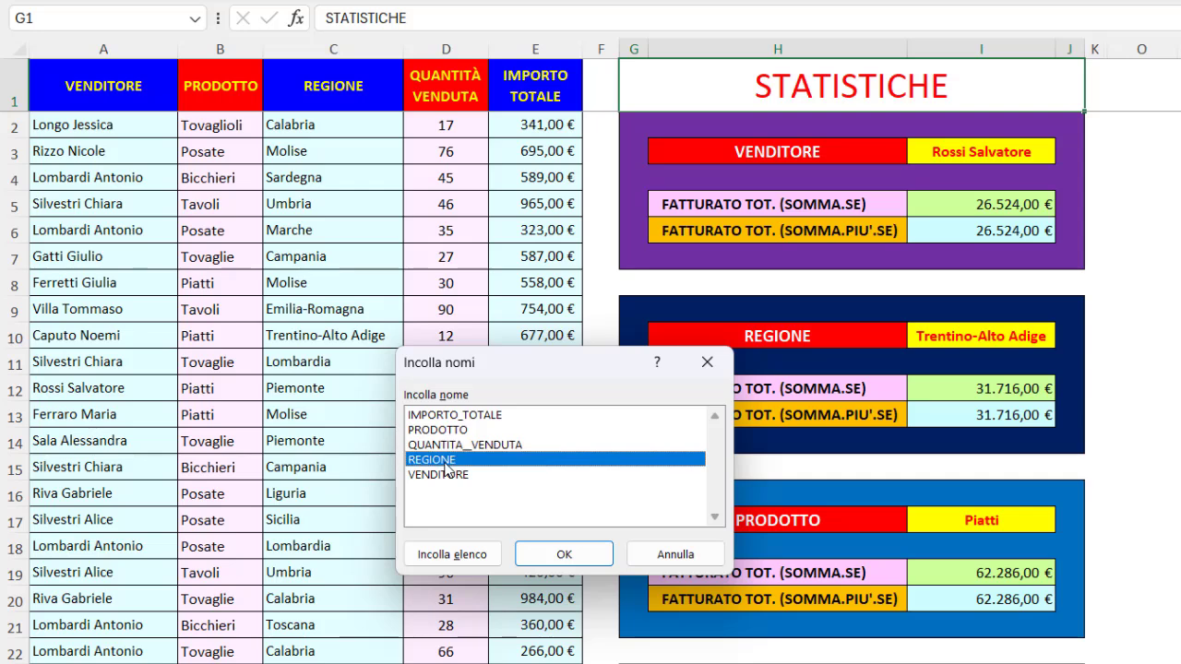
left_click(704, 362)
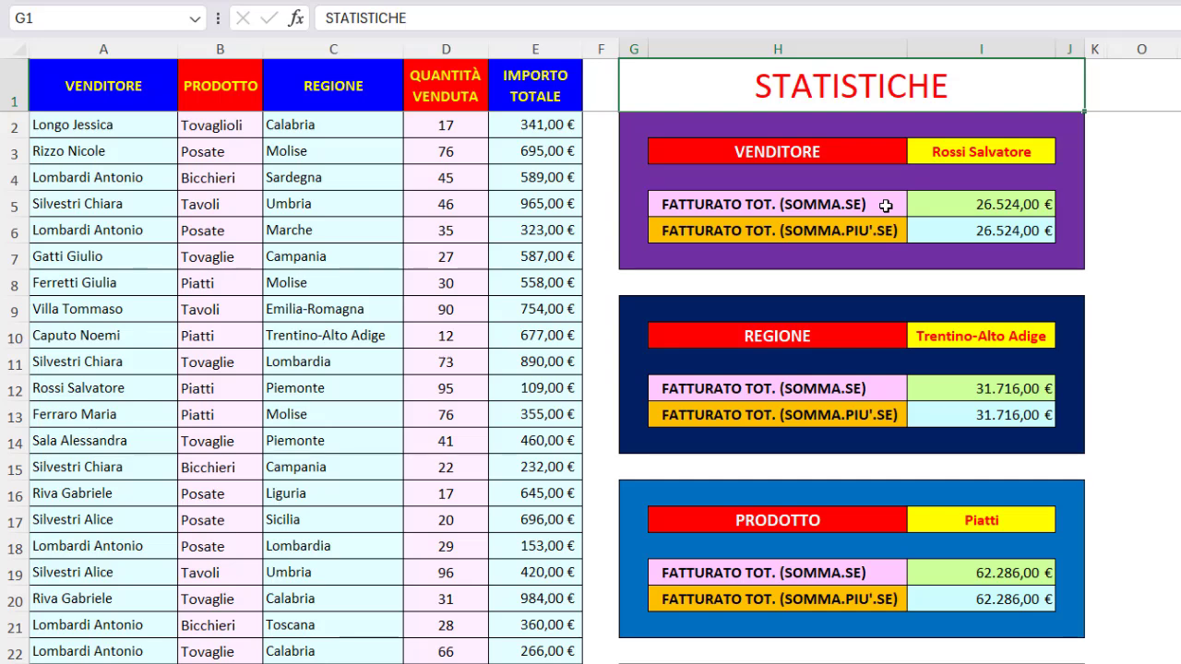
Step: Enter =SOMMA.SE(VENDITORE;I3;IMPORTO_TOTALE) in I5 to total the chosen seller's revenue, using the named ranges
left_click(962, 203)
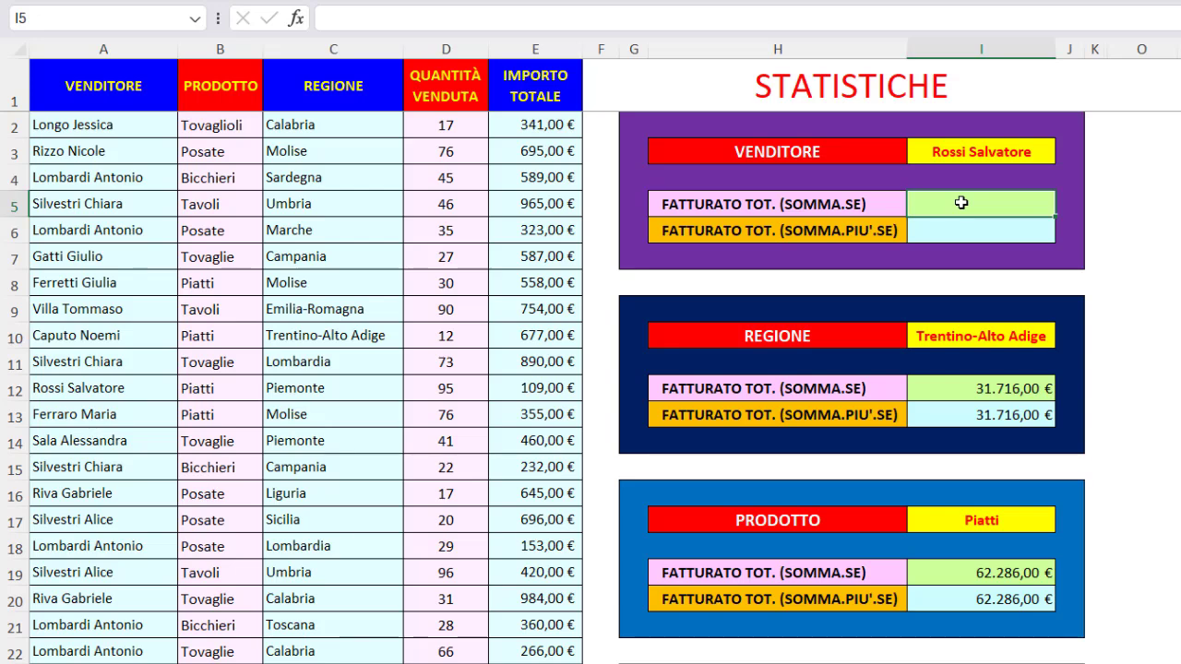
type("=somm")
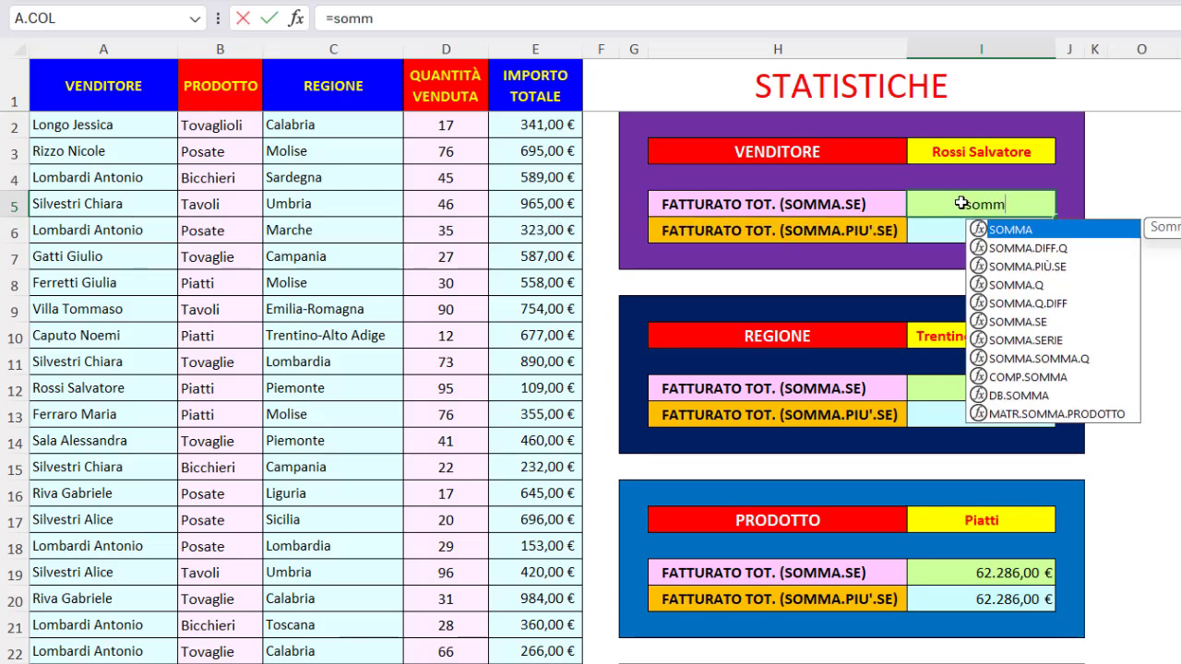
double_click(1006, 319)
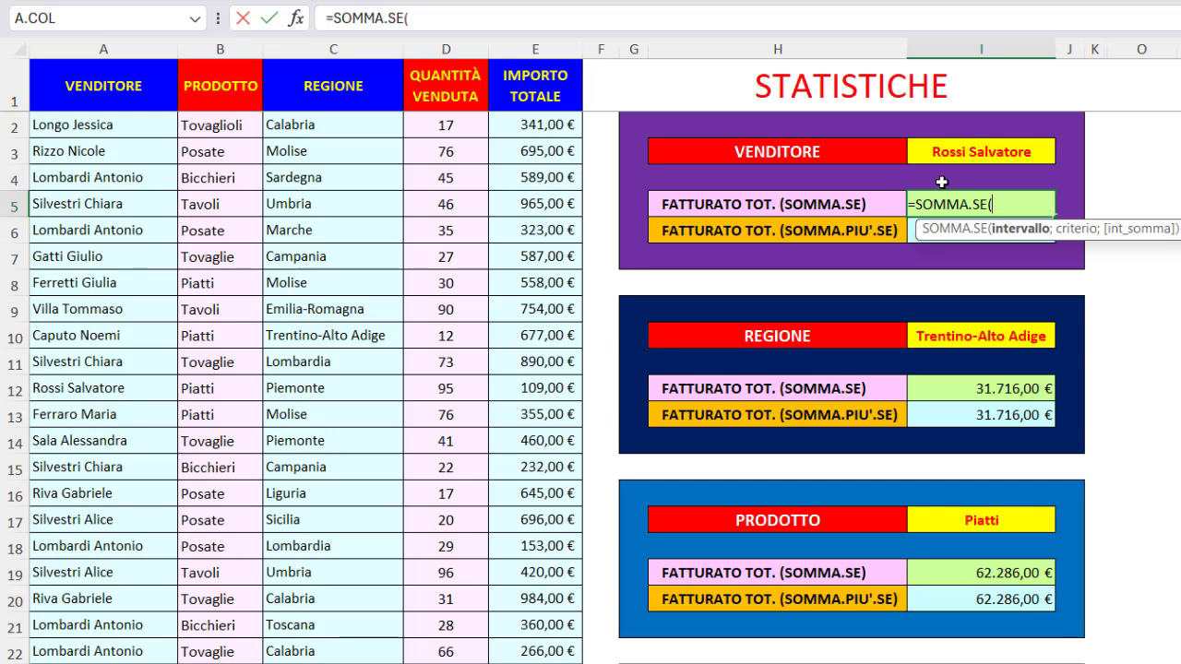
key("F3")
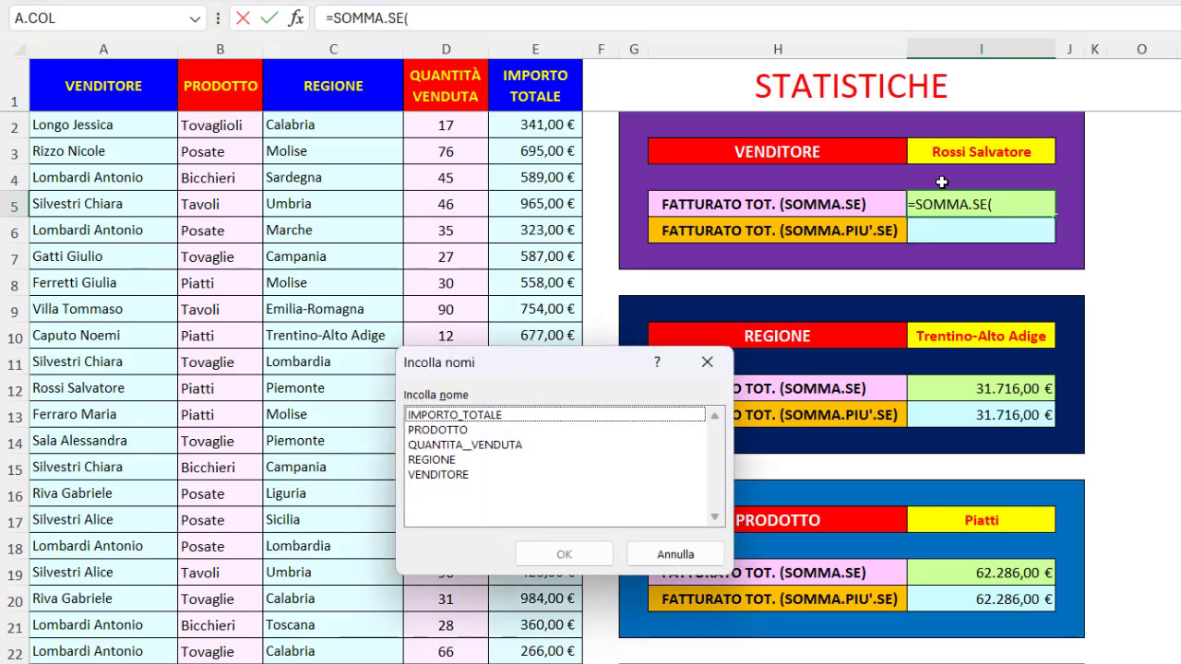
double_click(441, 474)
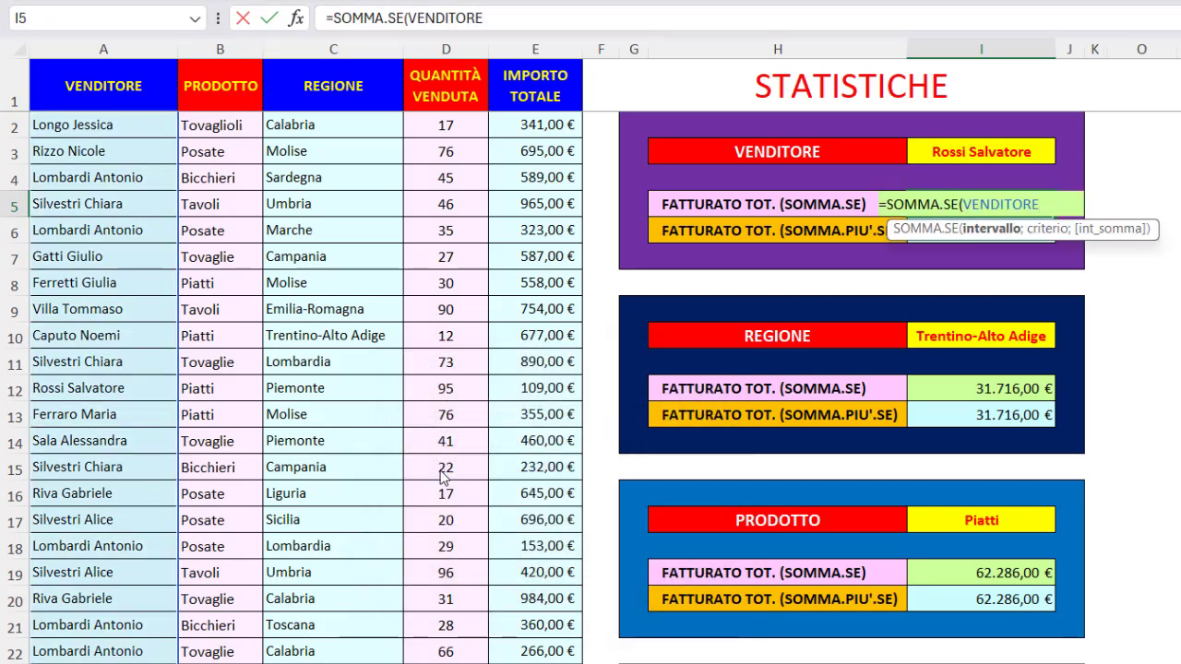
type(";")
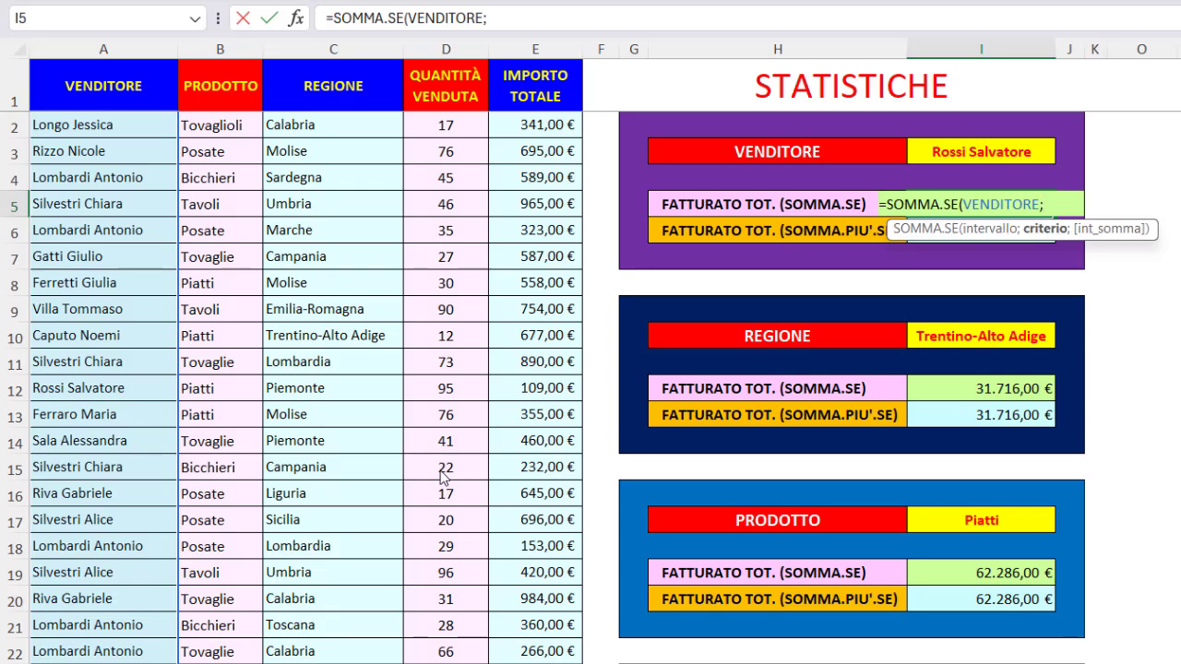
left_click(1033, 153)
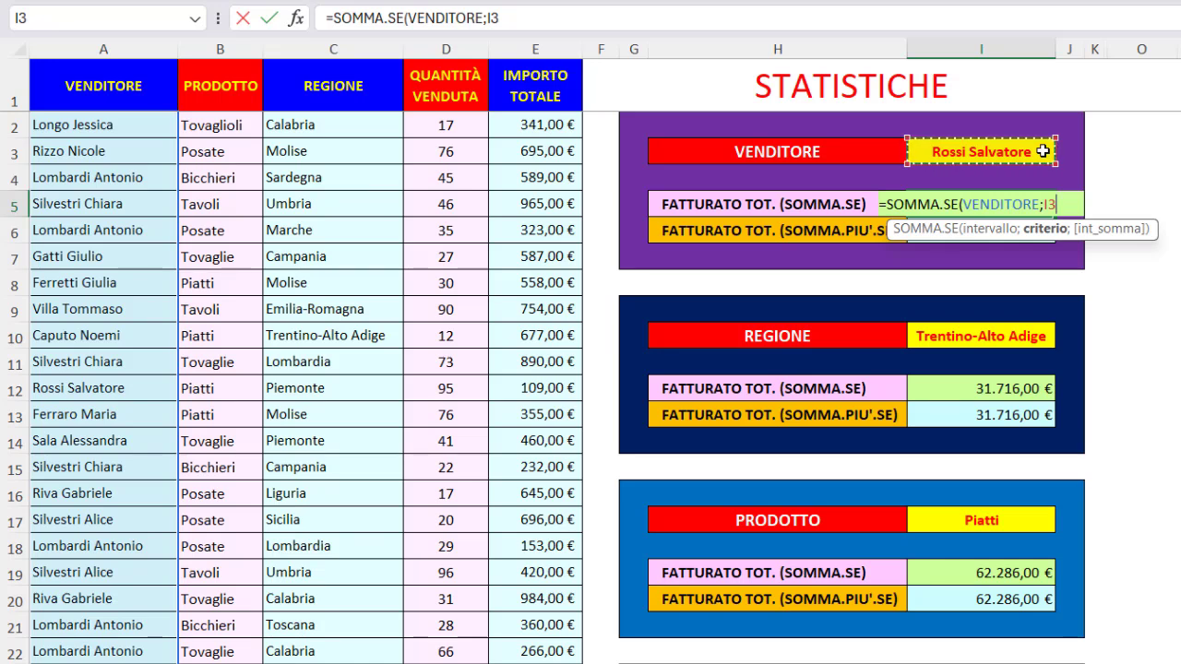
type(";")
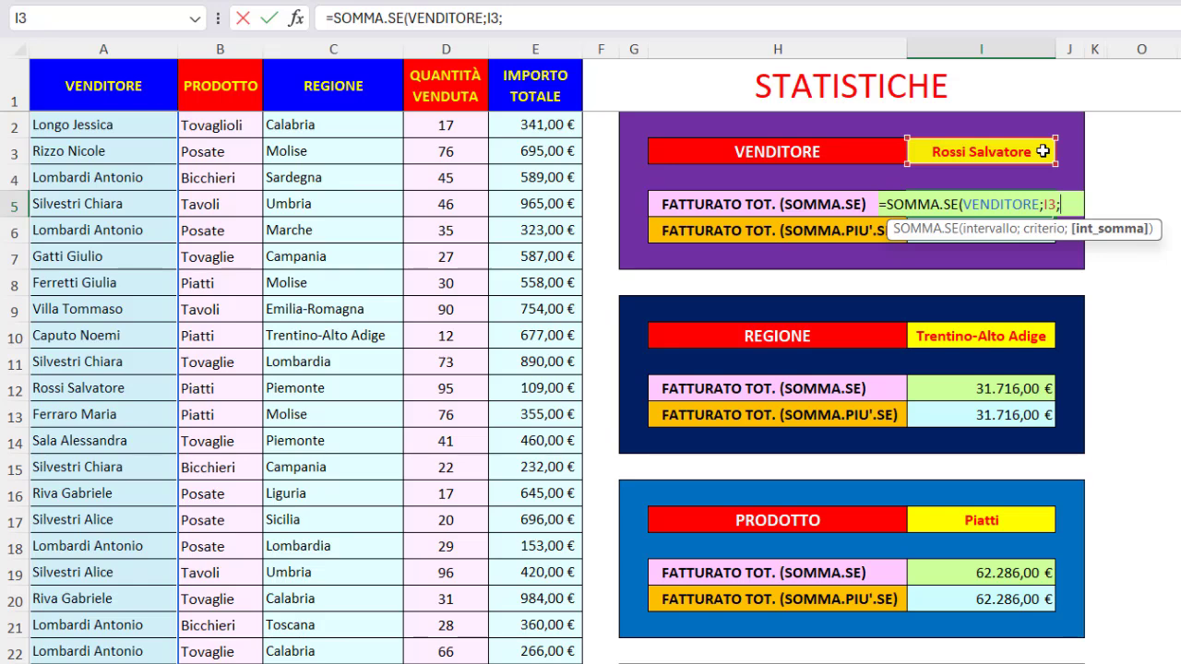
key("F3")
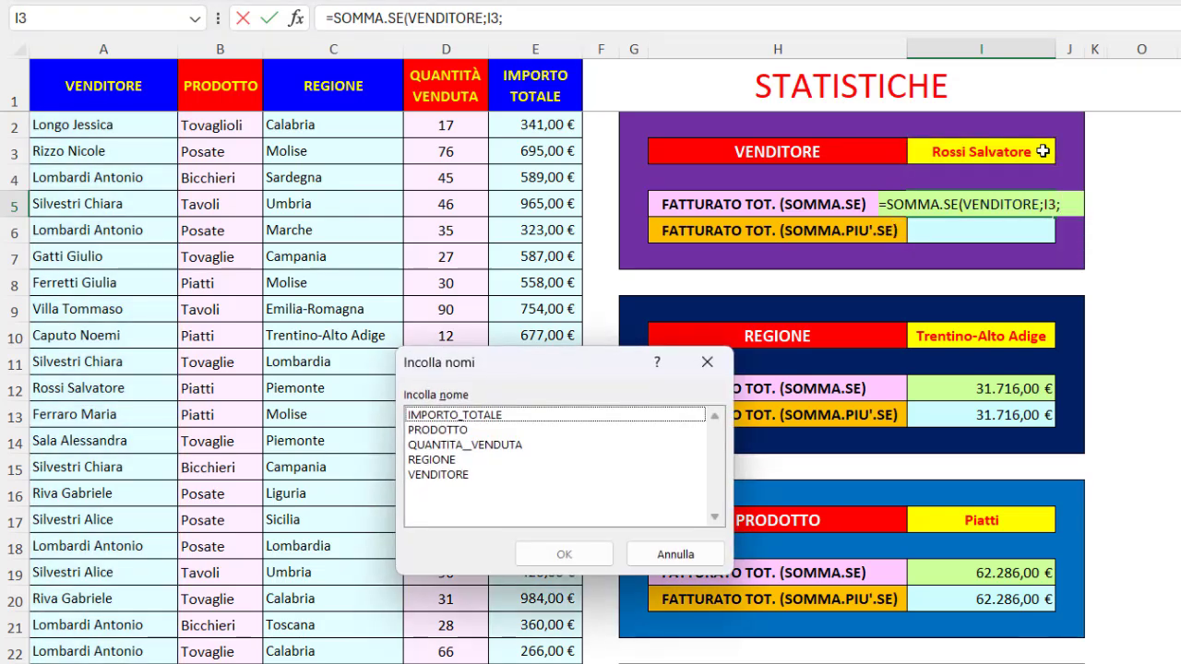
double_click(507, 416)
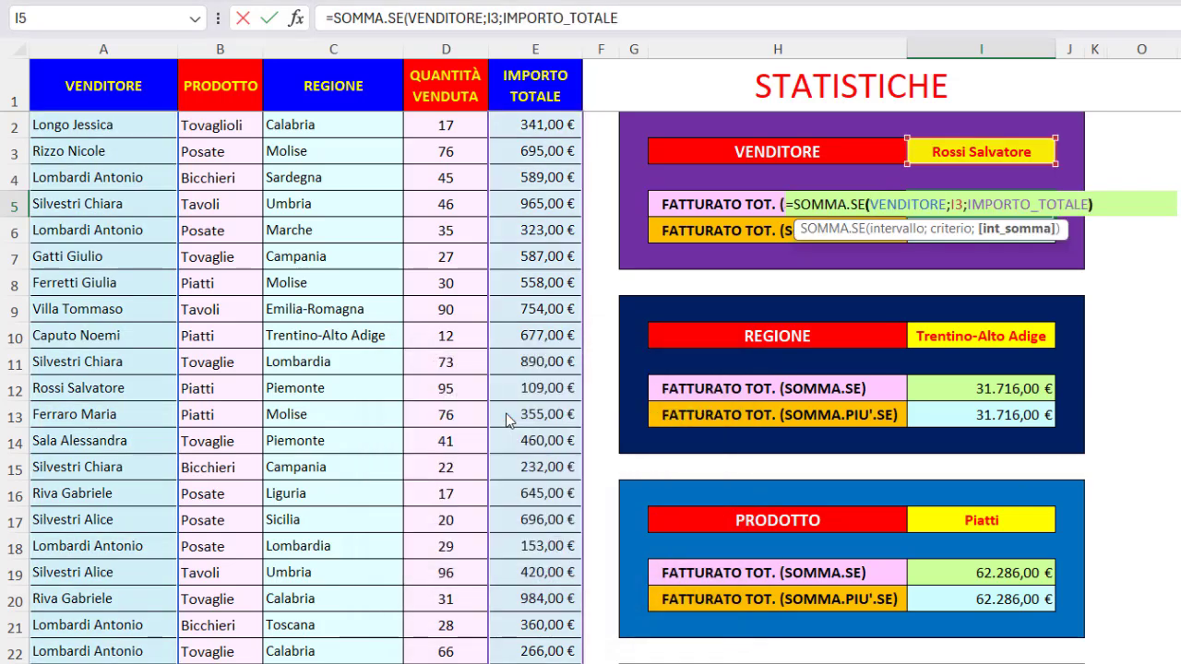
key("Return")
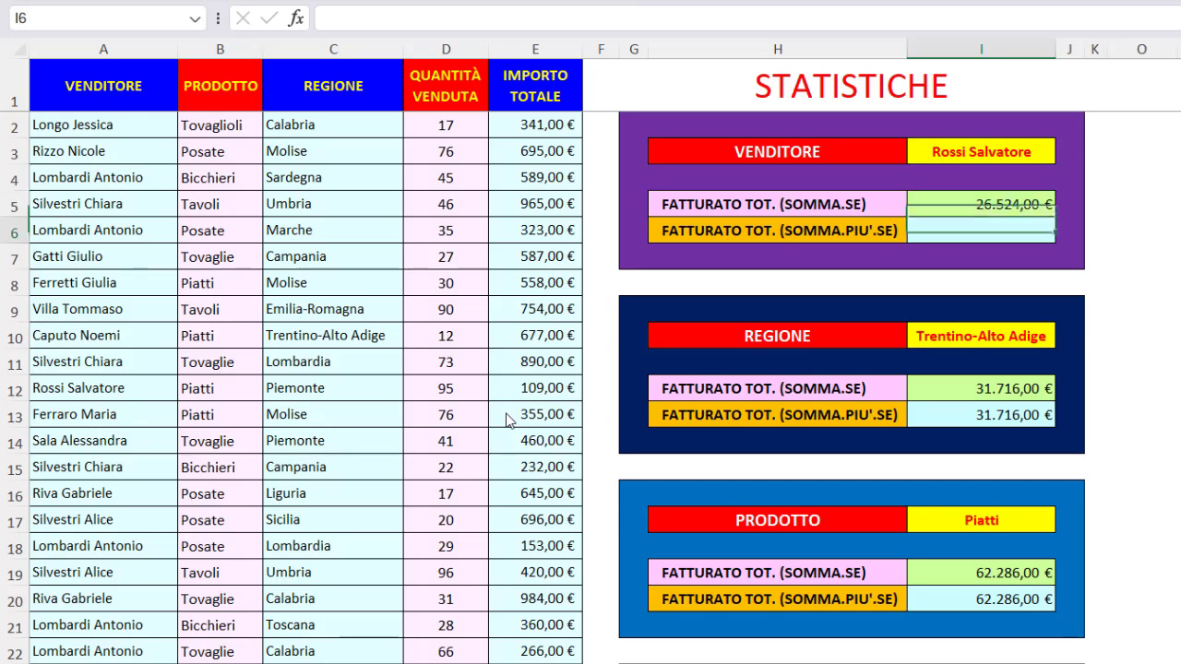
Step: Review the intervallo, criterio and int_somma arguments of the SOMMA.SE formula in I5, keeping the formula as it is
left_click(992, 207)
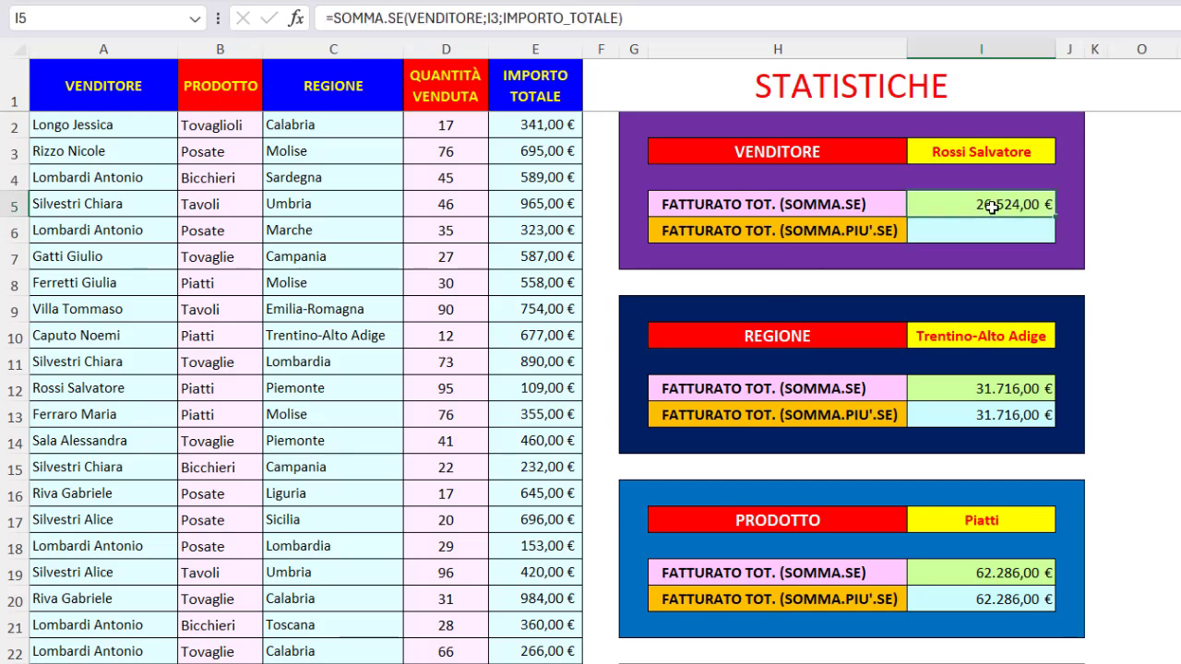
left_click(456, 18)
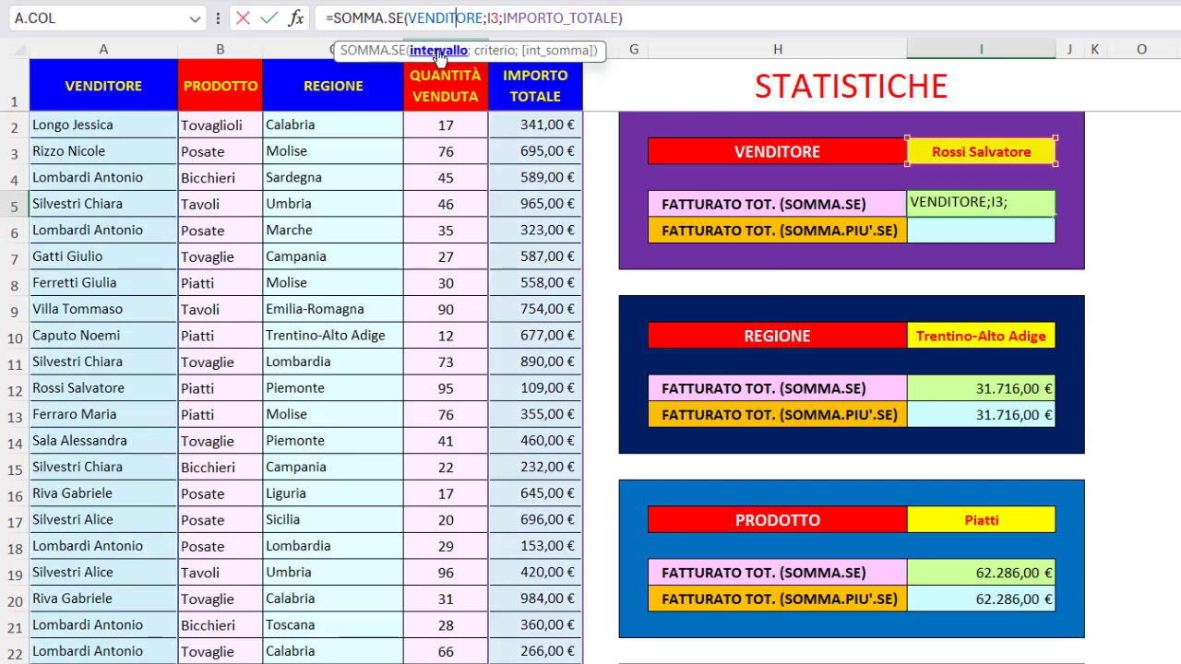
left_click(439, 52)
left_click(491, 52)
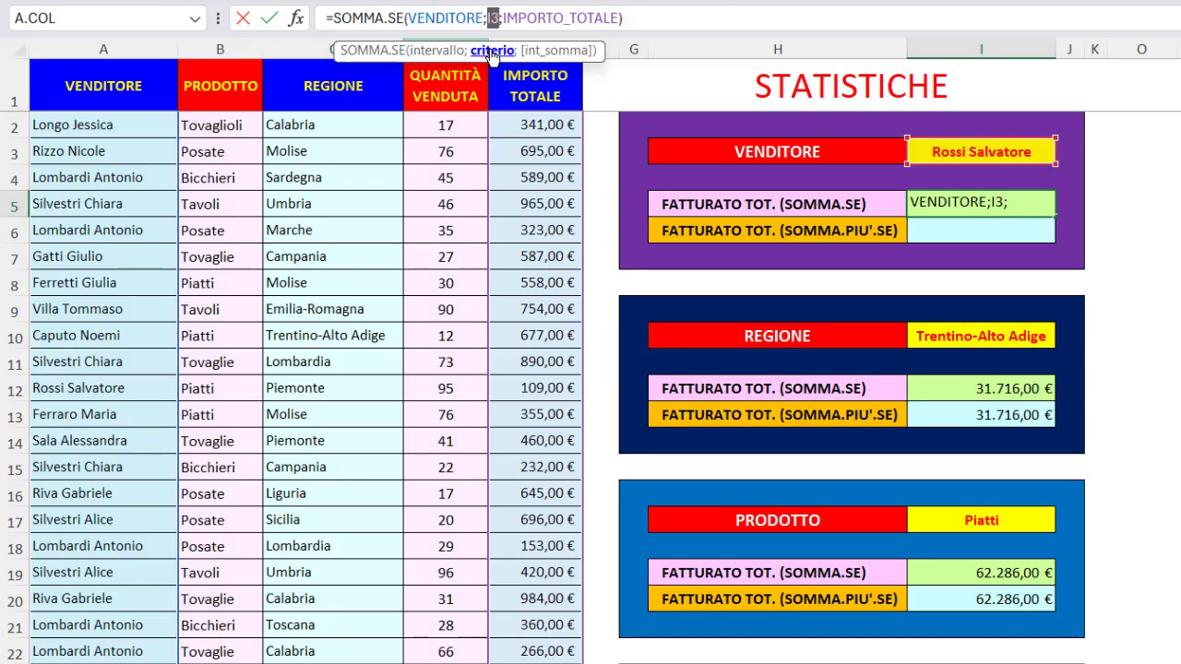
left_click(540, 52)
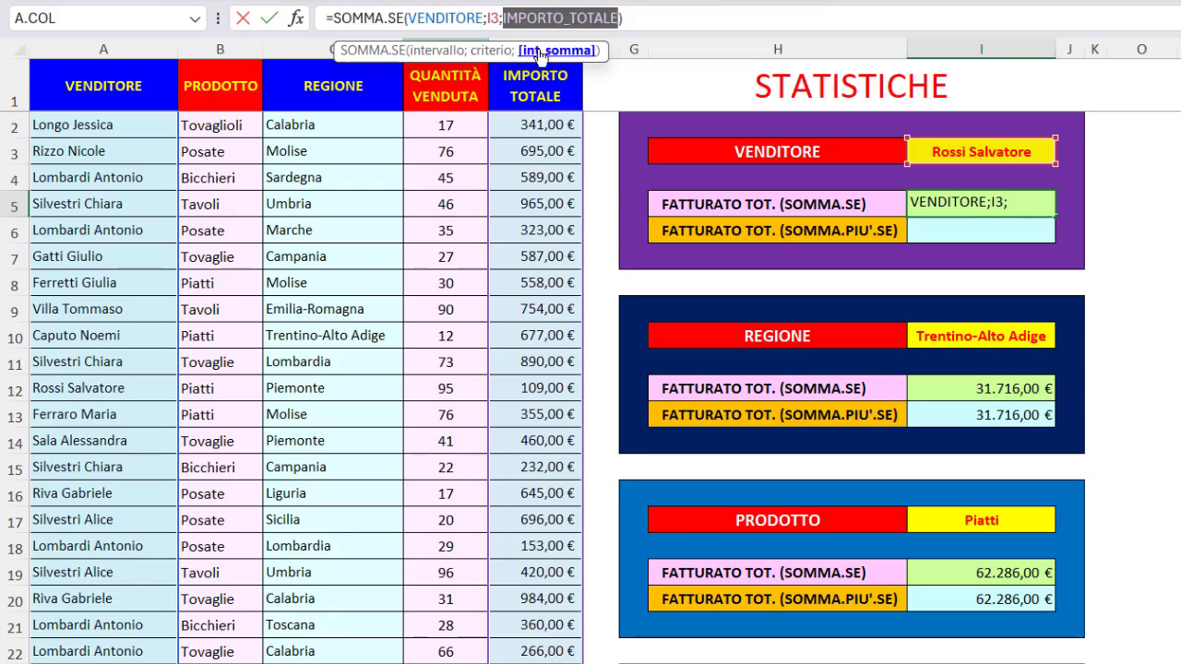
left_click(441, 54)
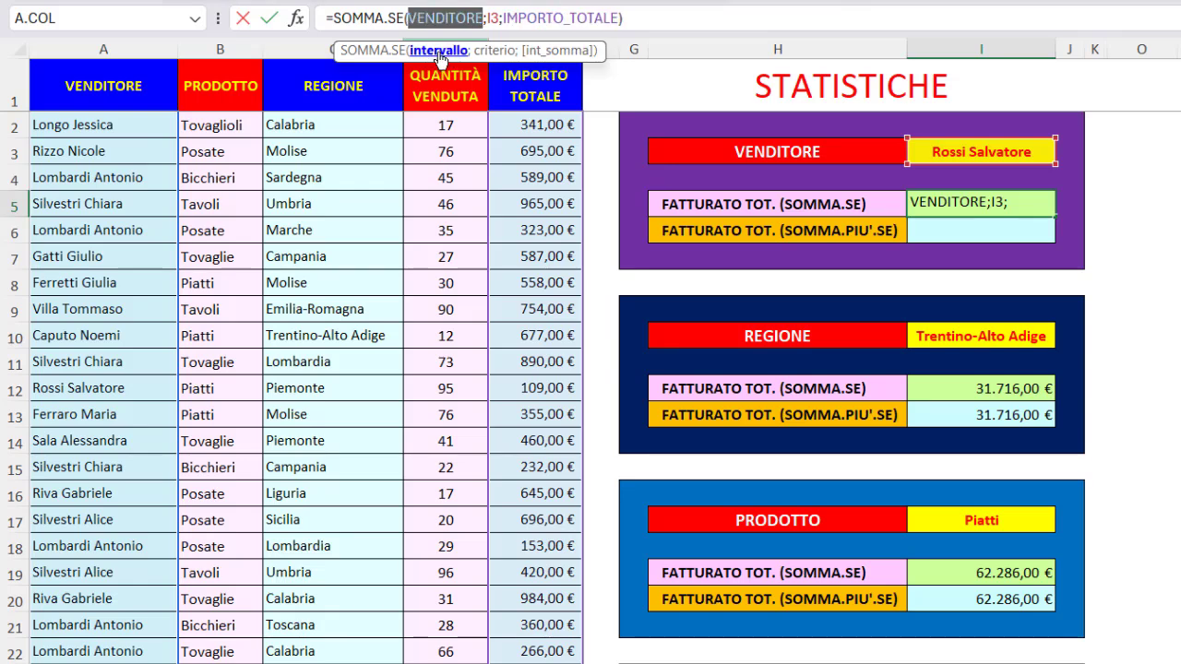
left_click(480, 52)
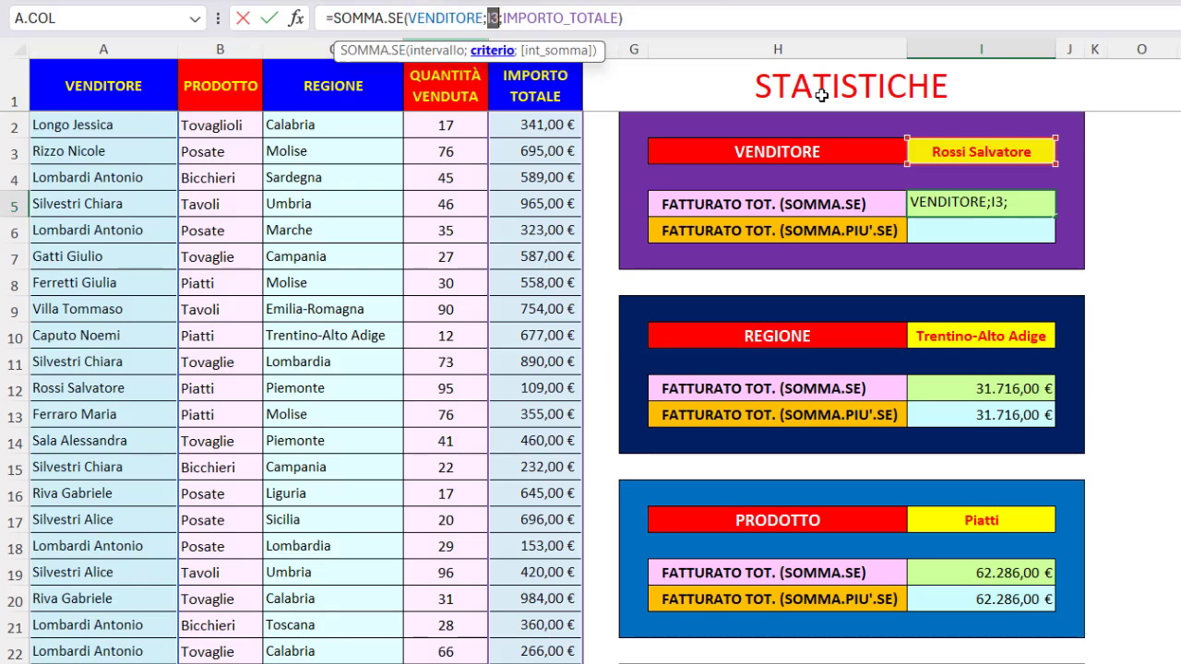
left_click(553, 53)
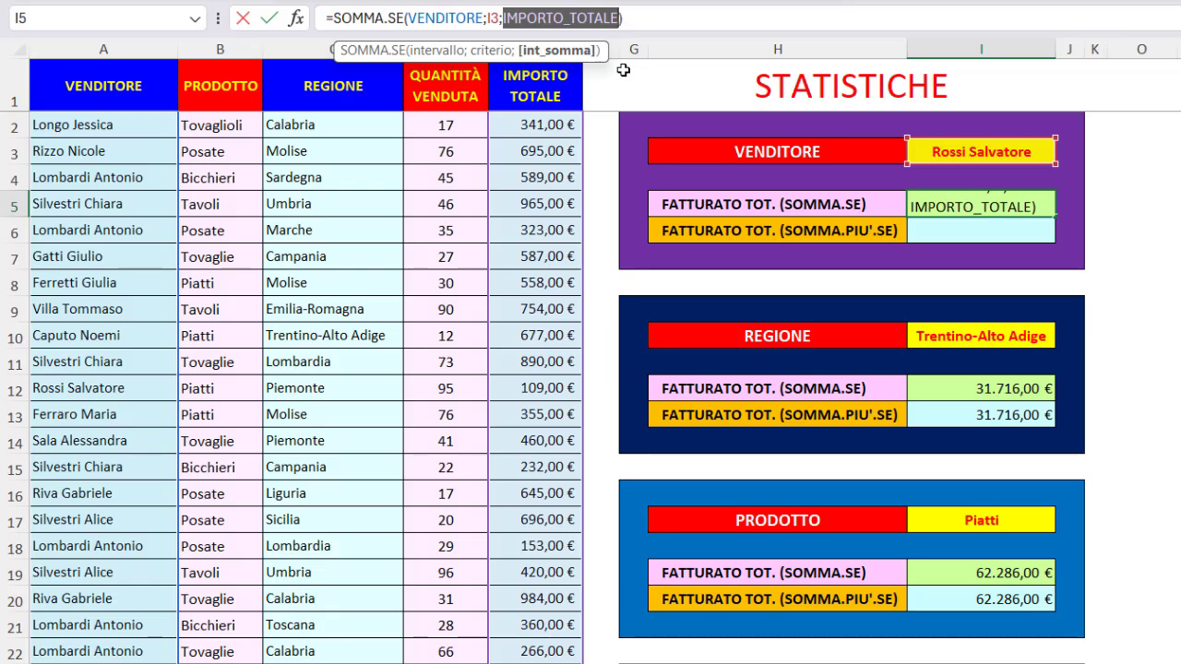
key("ctrl+Return")
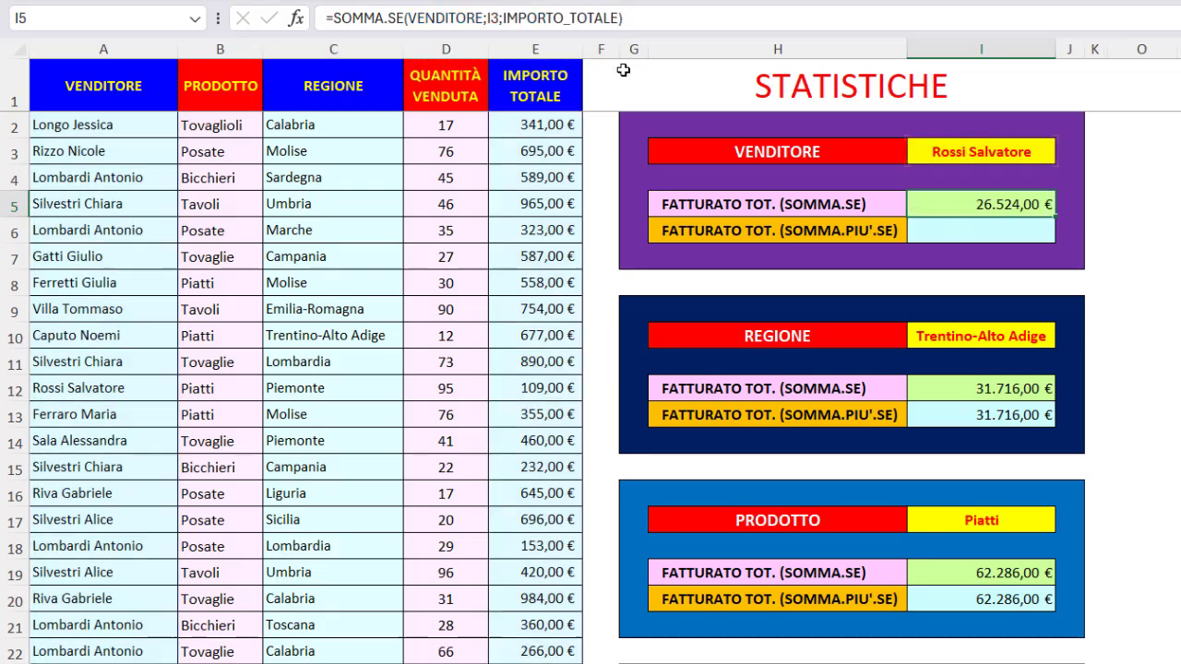
Step: Enter =SOMMA.PIÙ.SE(IMPORTO_TOTALE;VENDITORE;I3) in I6 to total the same seller's revenue, using the named ranges
left_click(978, 239)
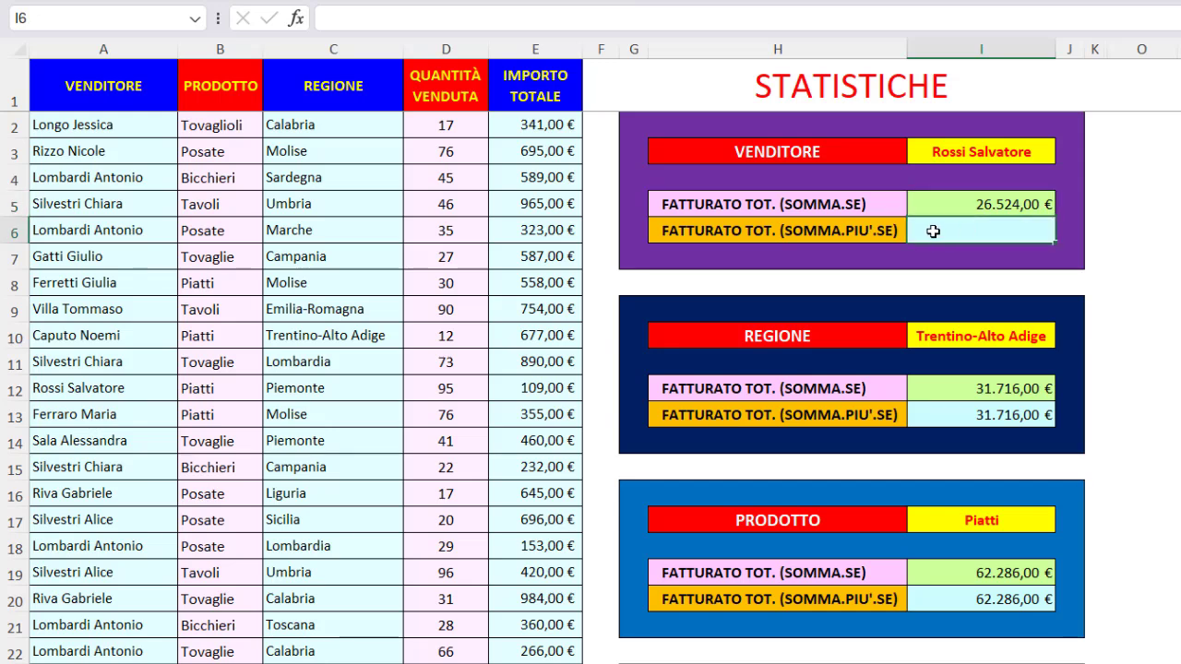
type("=som")
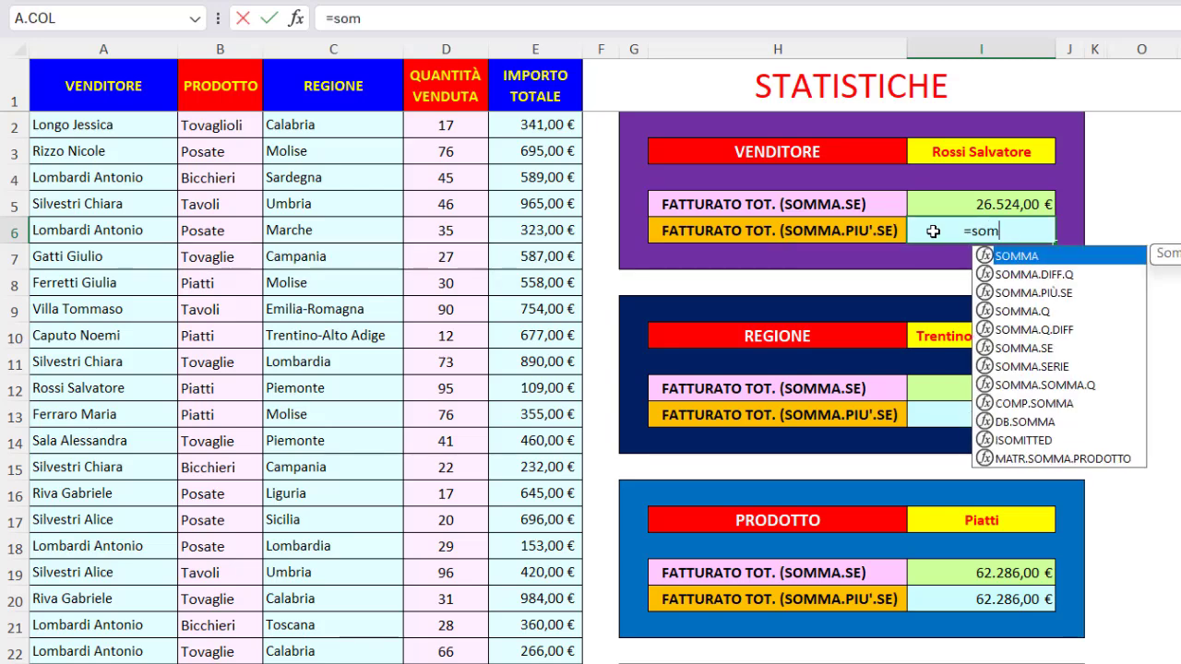
type("m")
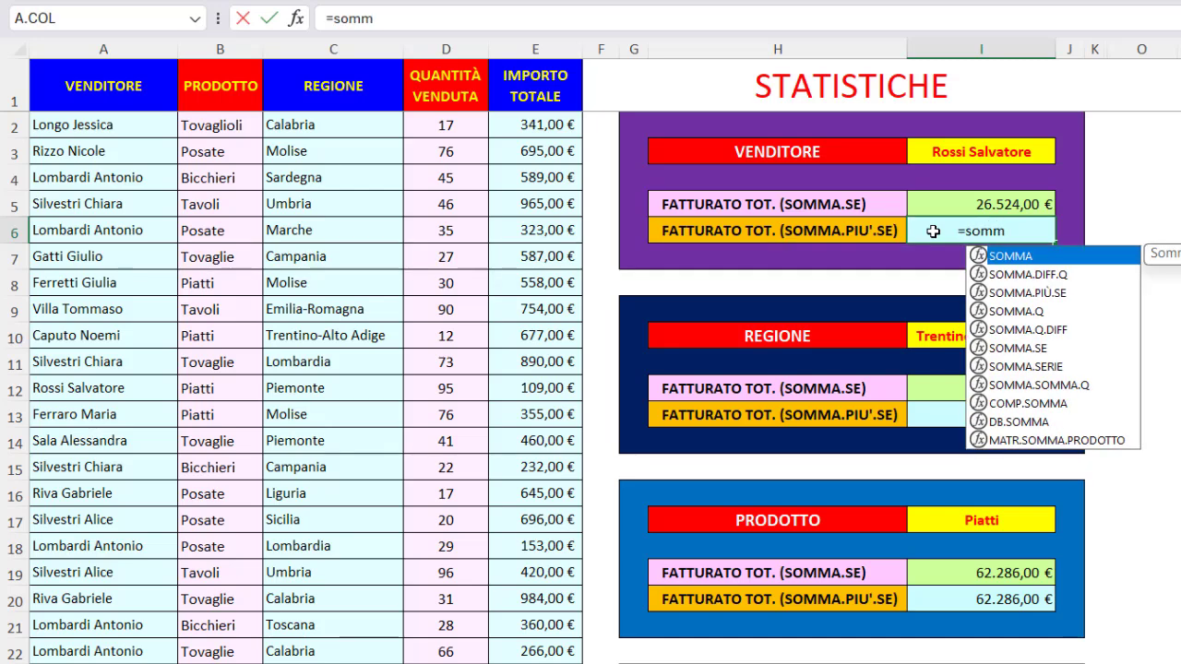
double_click(1023, 293)
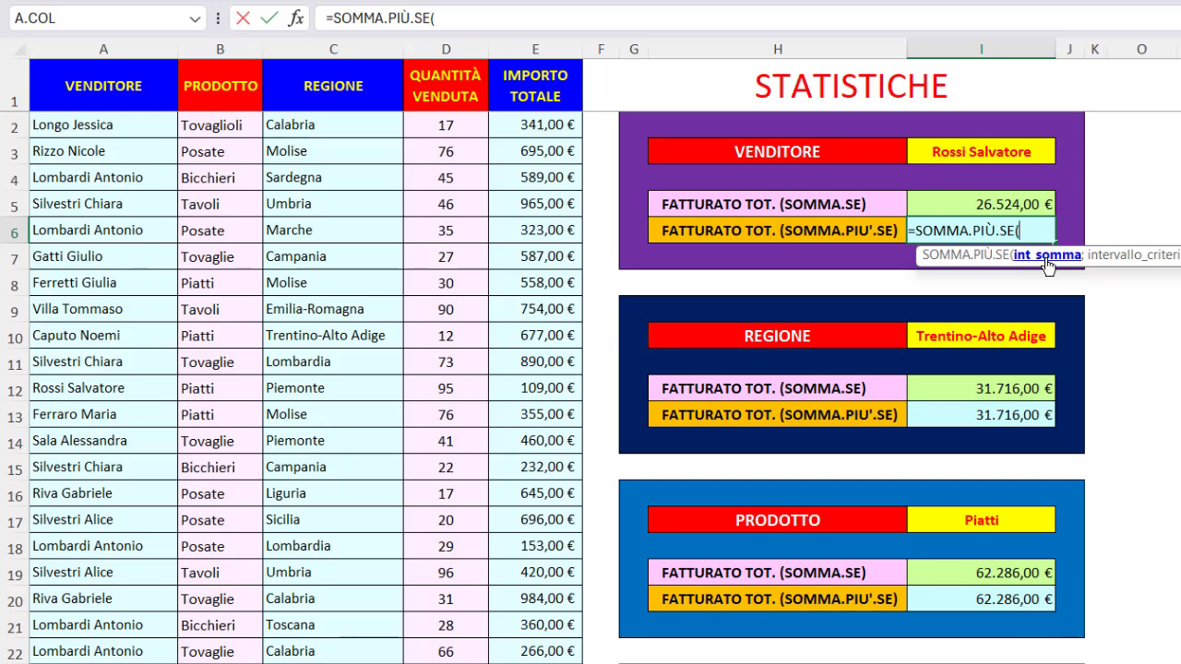
key("F3")
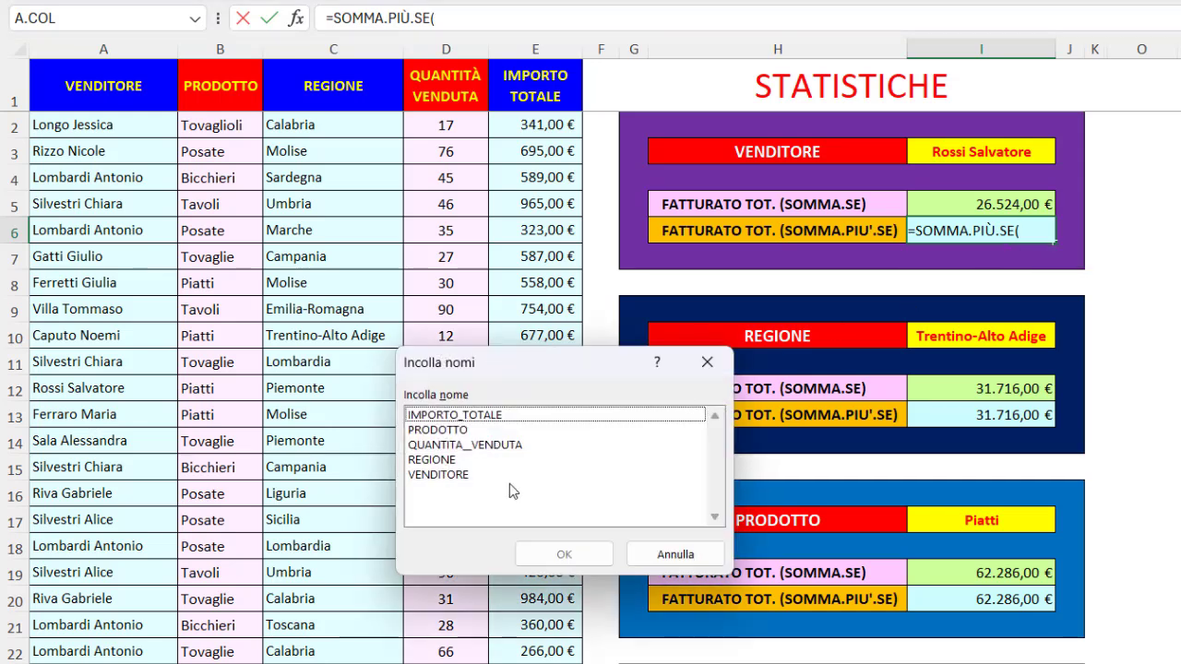
double_click(473, 416)
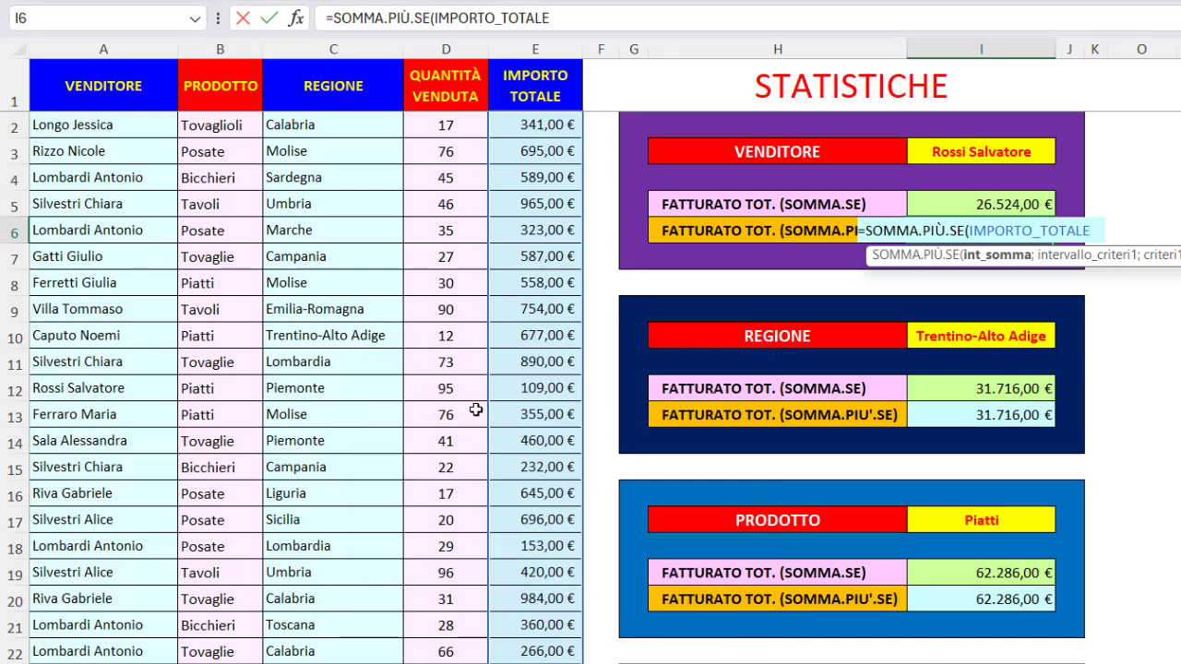
type(";")
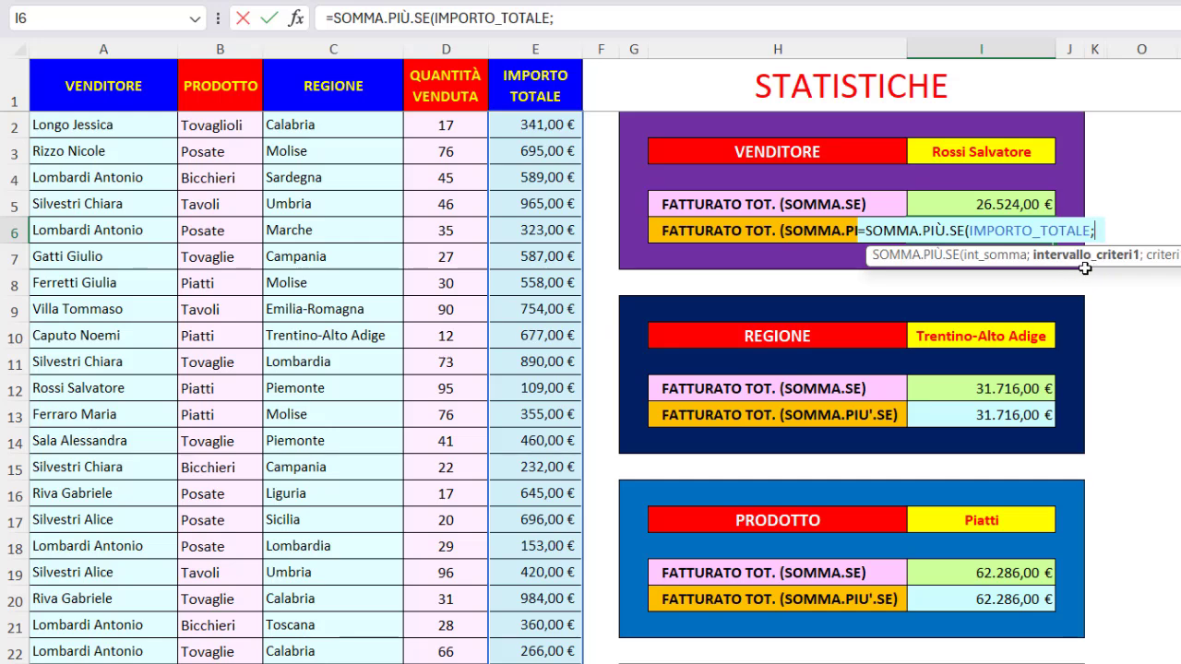
key("F3")
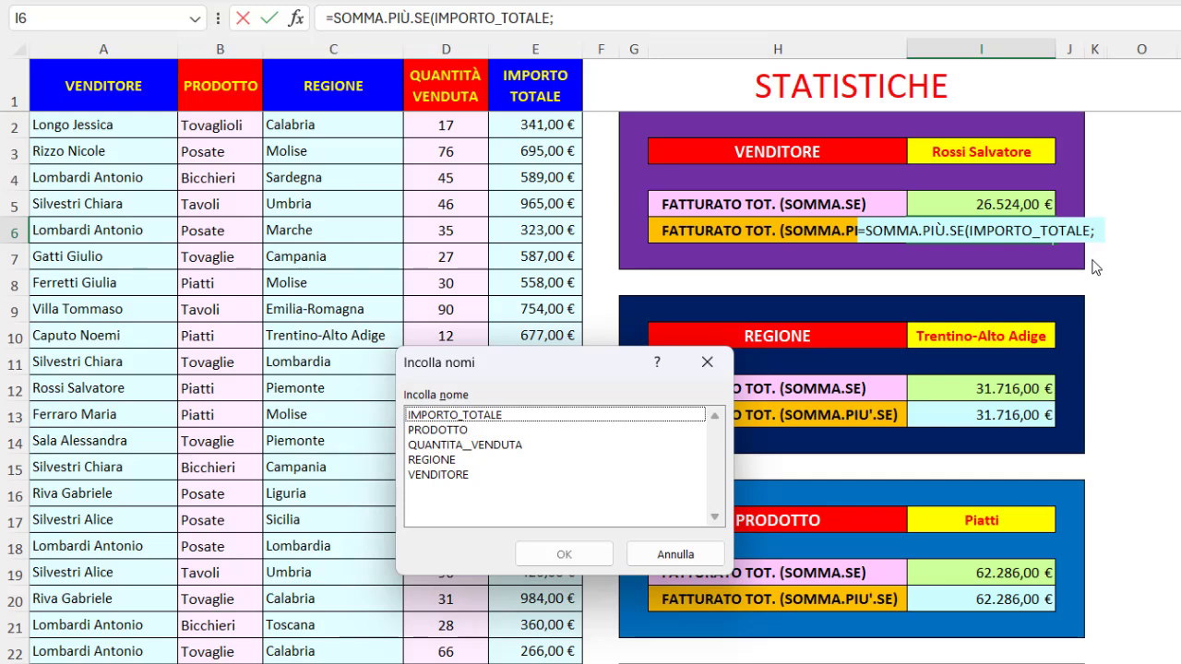
double_click(451, 477)
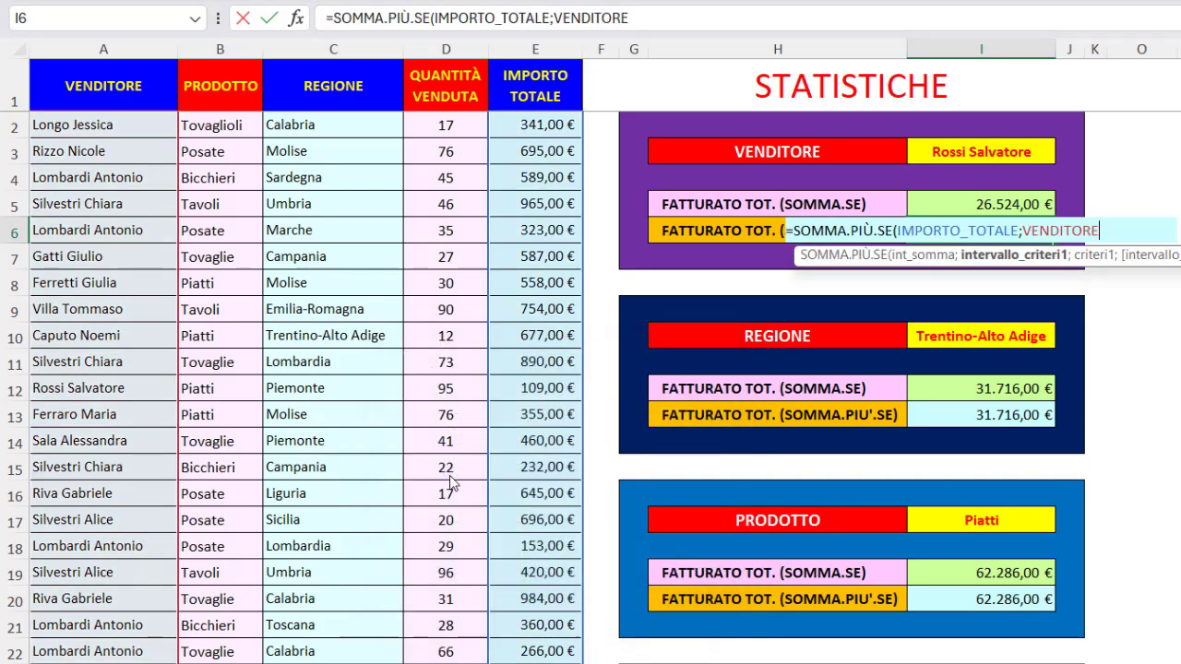
type(";")
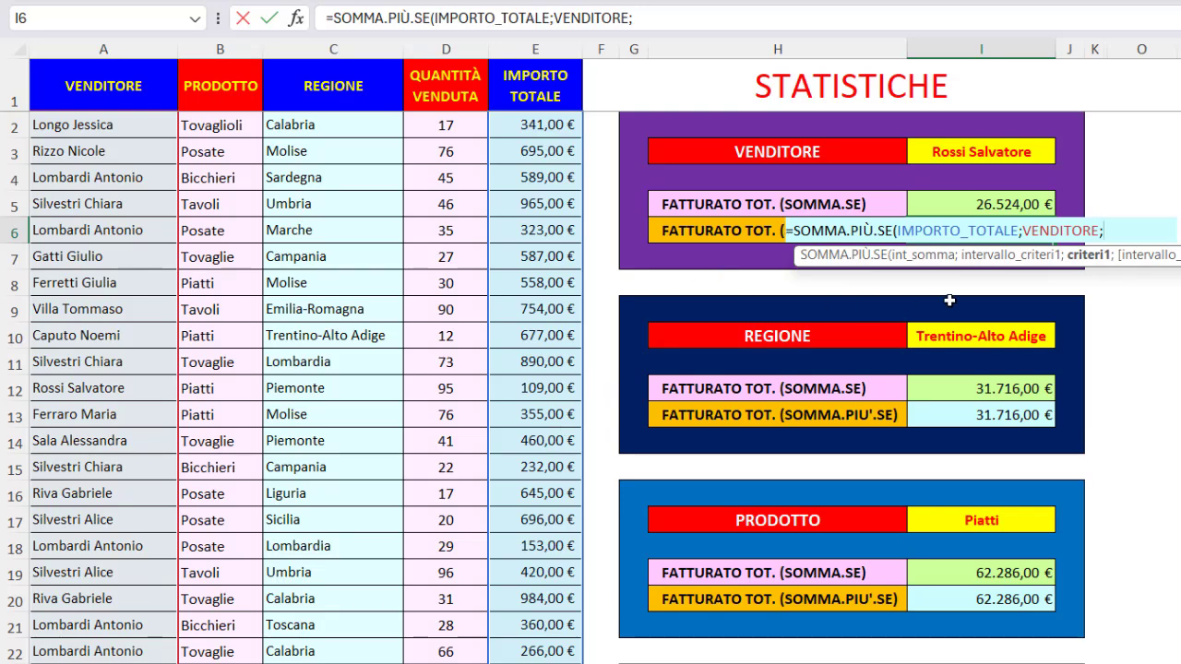
left_click(986, 153)
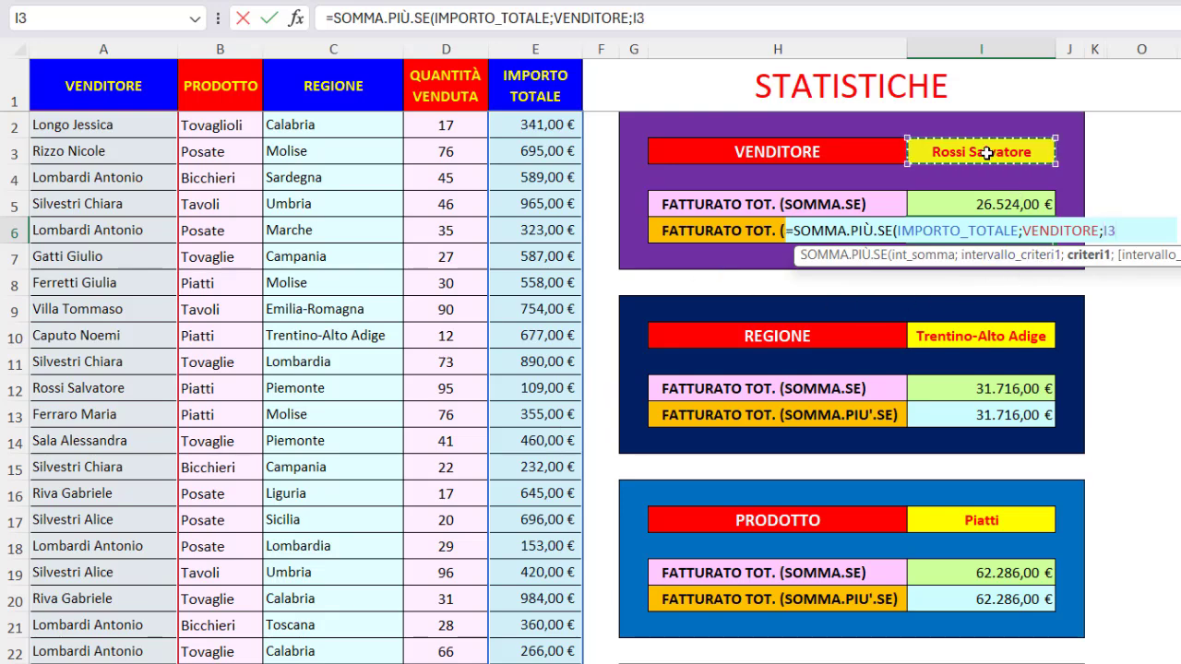
type(")")
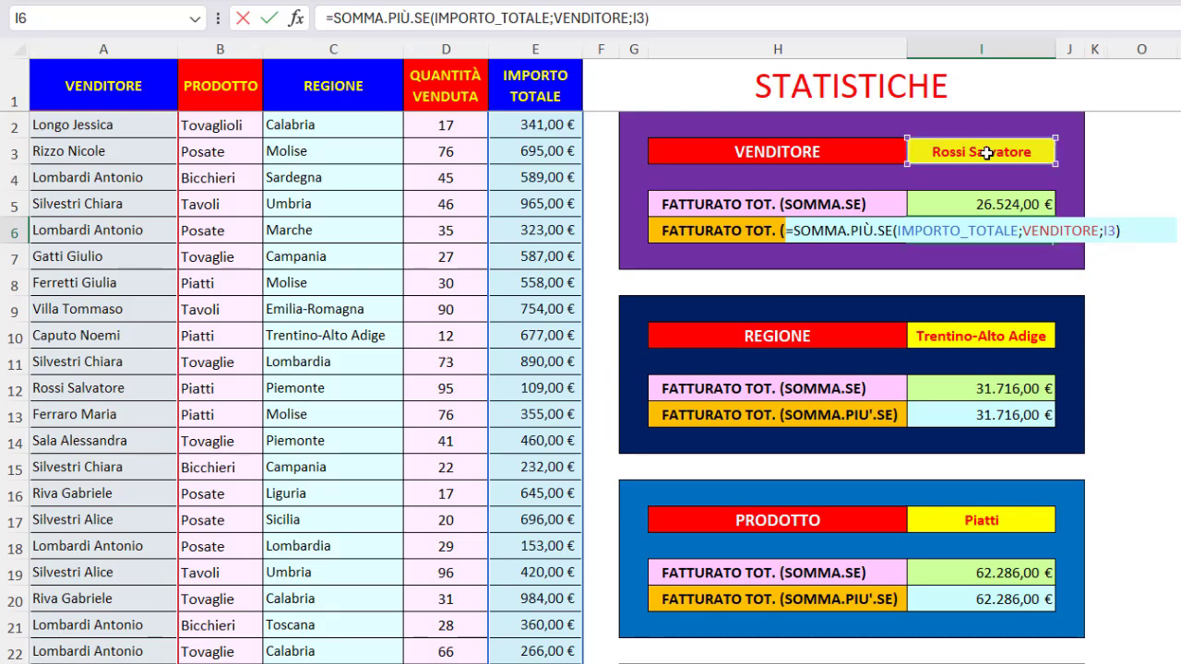
key("Return")
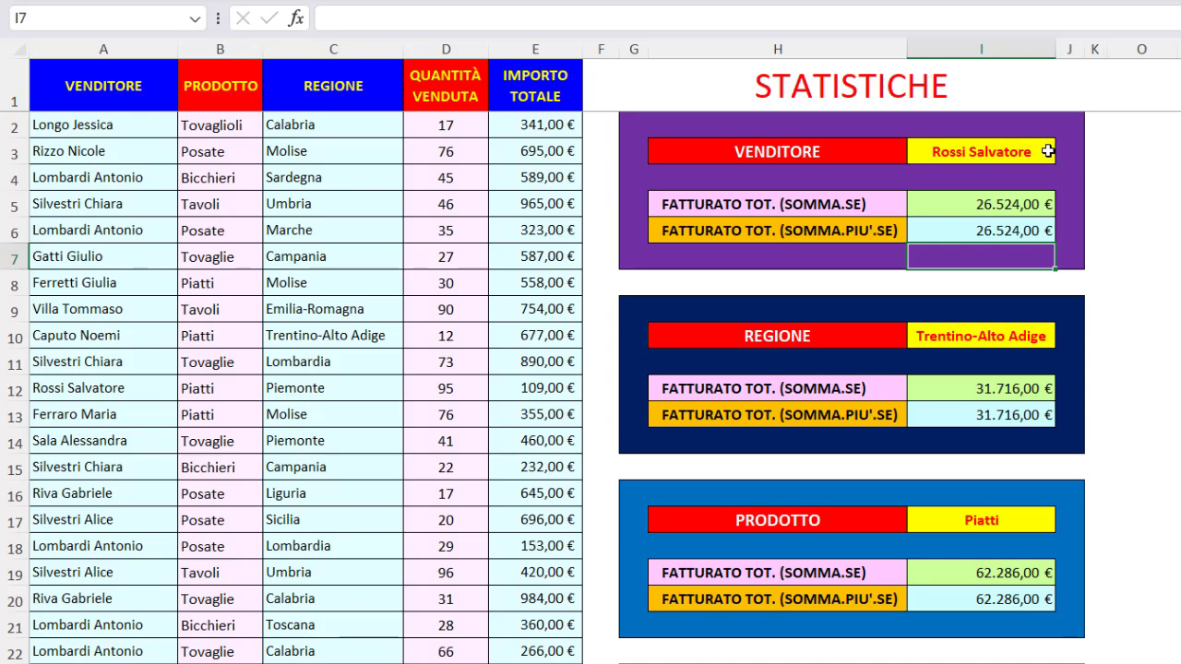
Step: Inspect the region's SOMMA.SE and SOMMA.PIÙ.SE formulas in I12 and I13, and the product's SOMMA.SE formula in I19
left_click(942, 390)
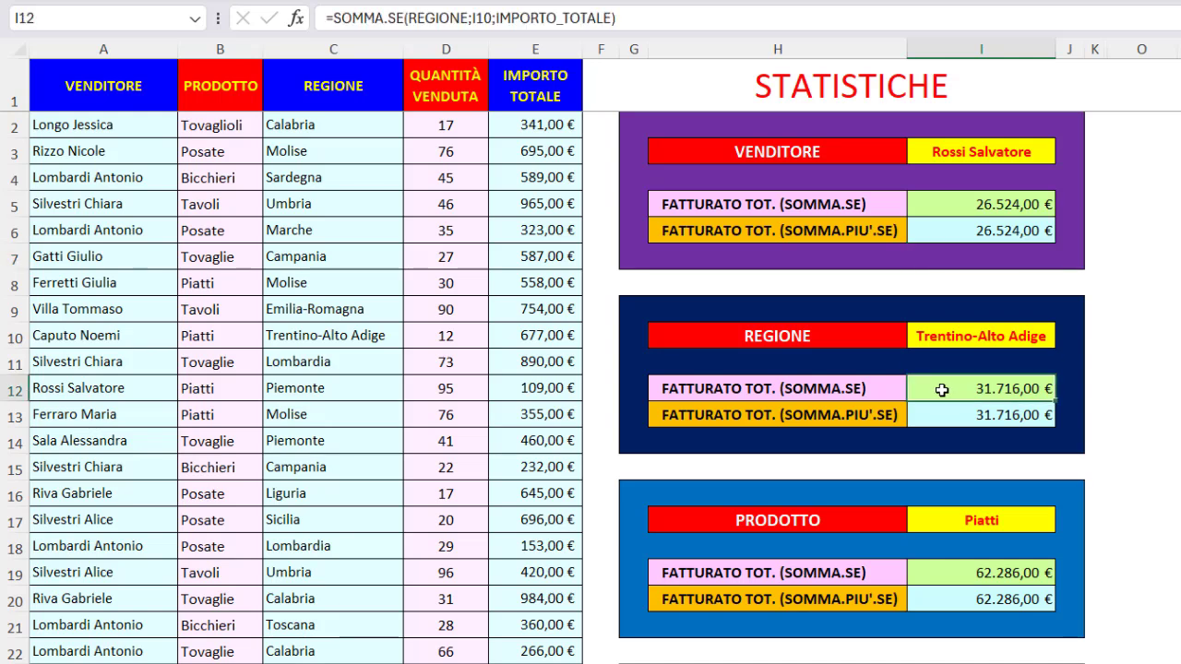
left_click(938, 418)
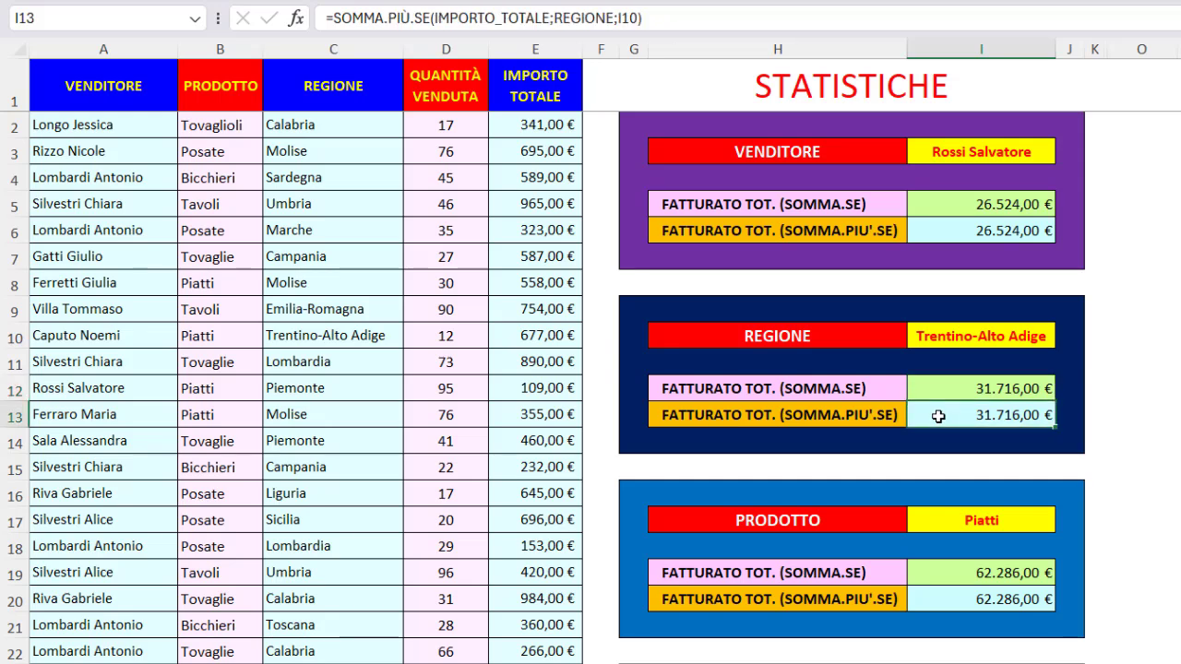
left_click(939, 573)
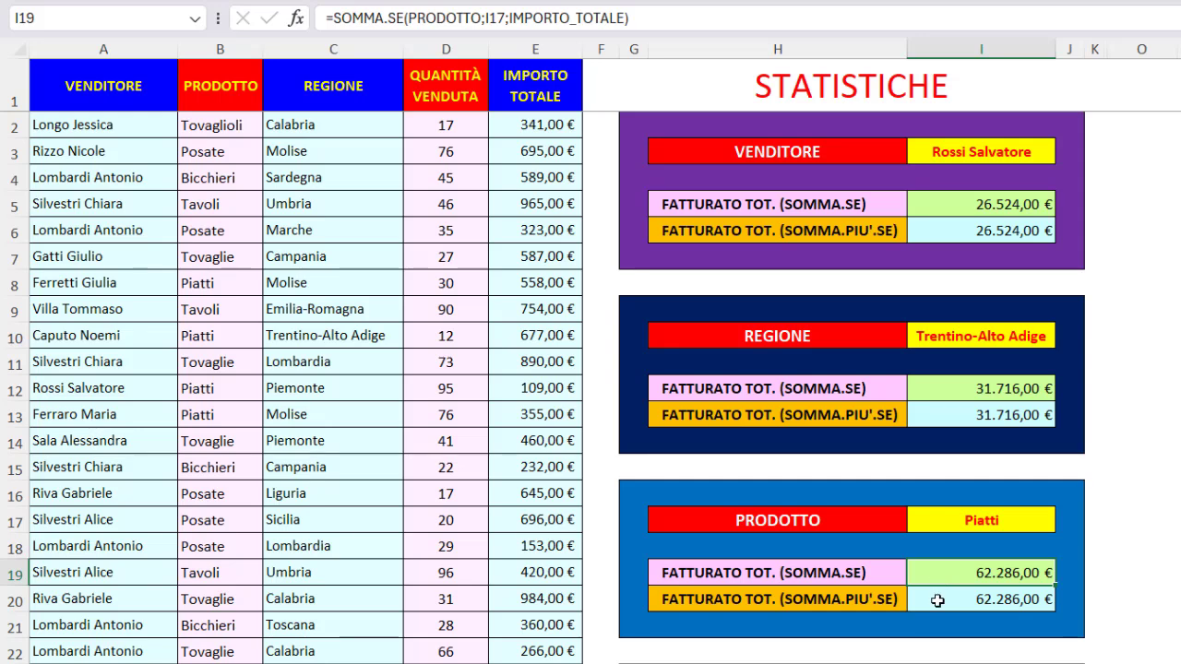
Step: Check the product's SOMMA.PIÙ.SE formula in I20 and review the intervallo, criterio and int_somma arguments of the SOMMA.SE formula in I5
left_click(938, 600)
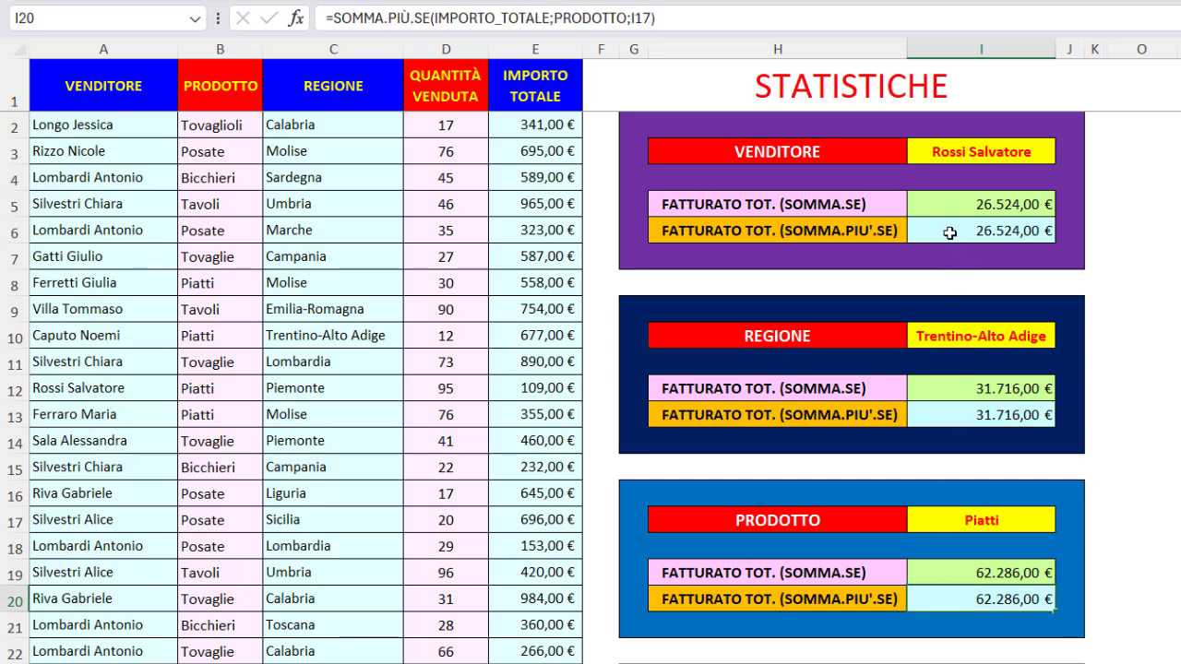
left_click(941, 207)
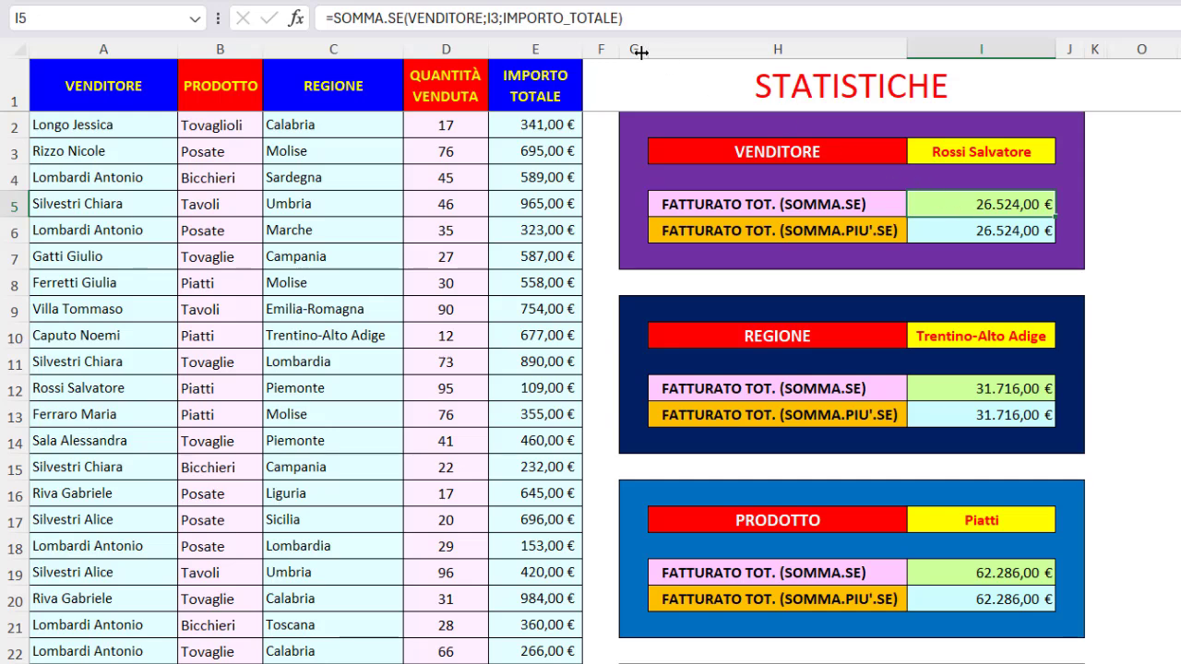
left_click(445, 18)
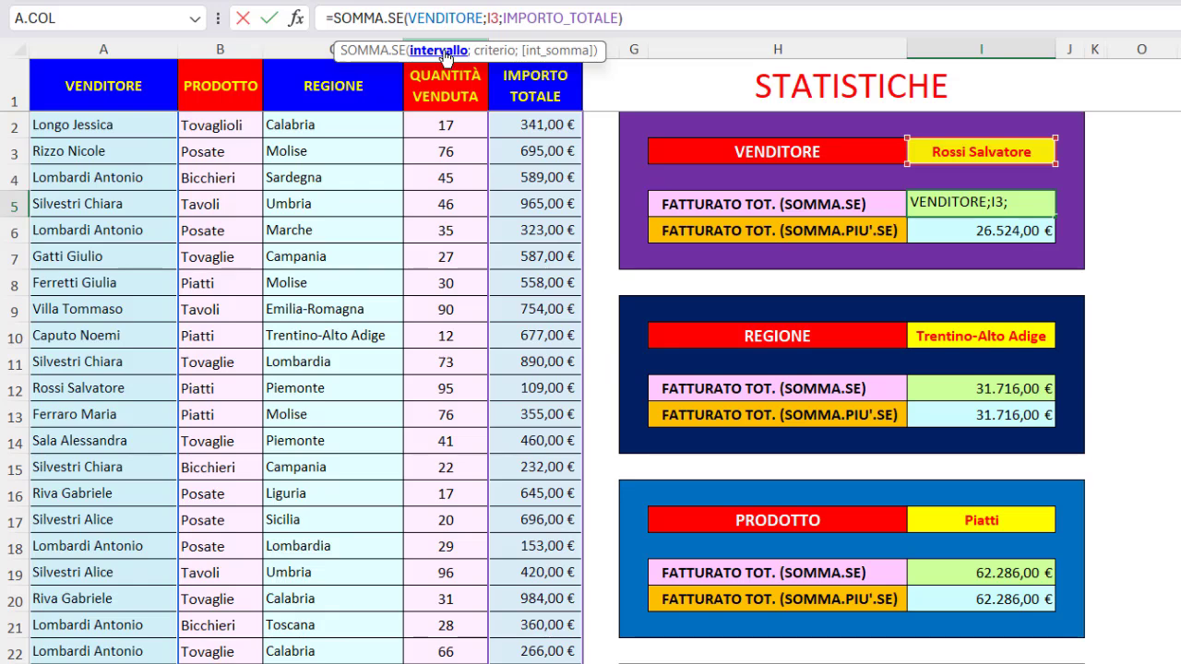
left_click(445, 53)
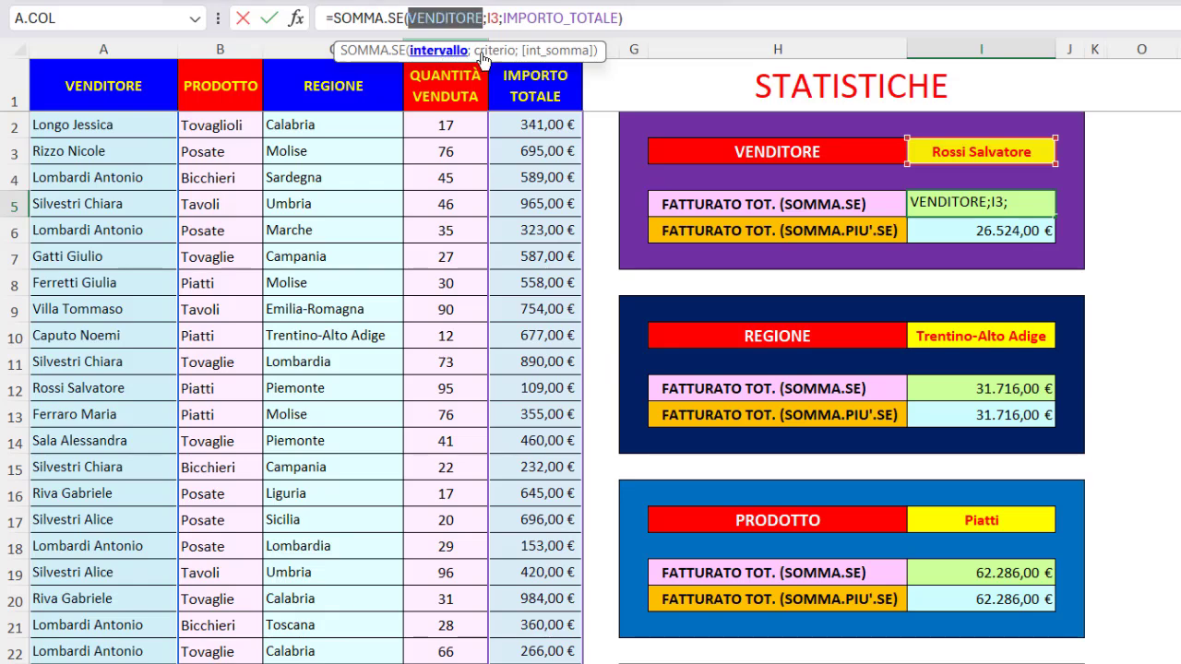
left_click(498, 53)
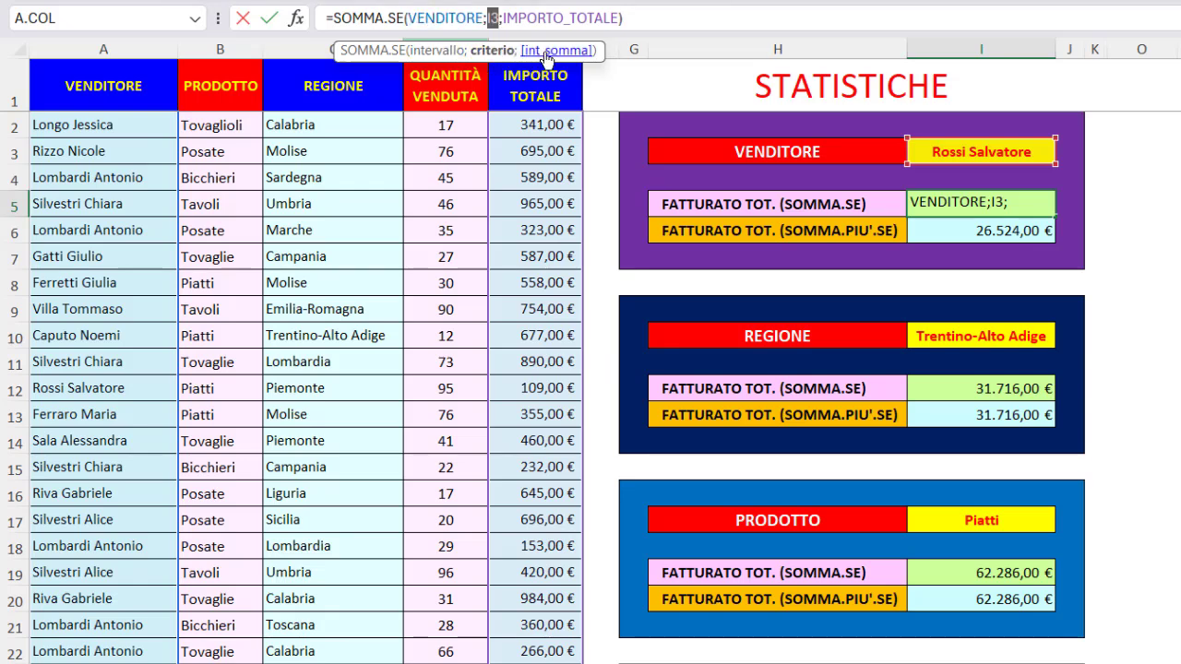
left_click(548, 53)
key("Return")
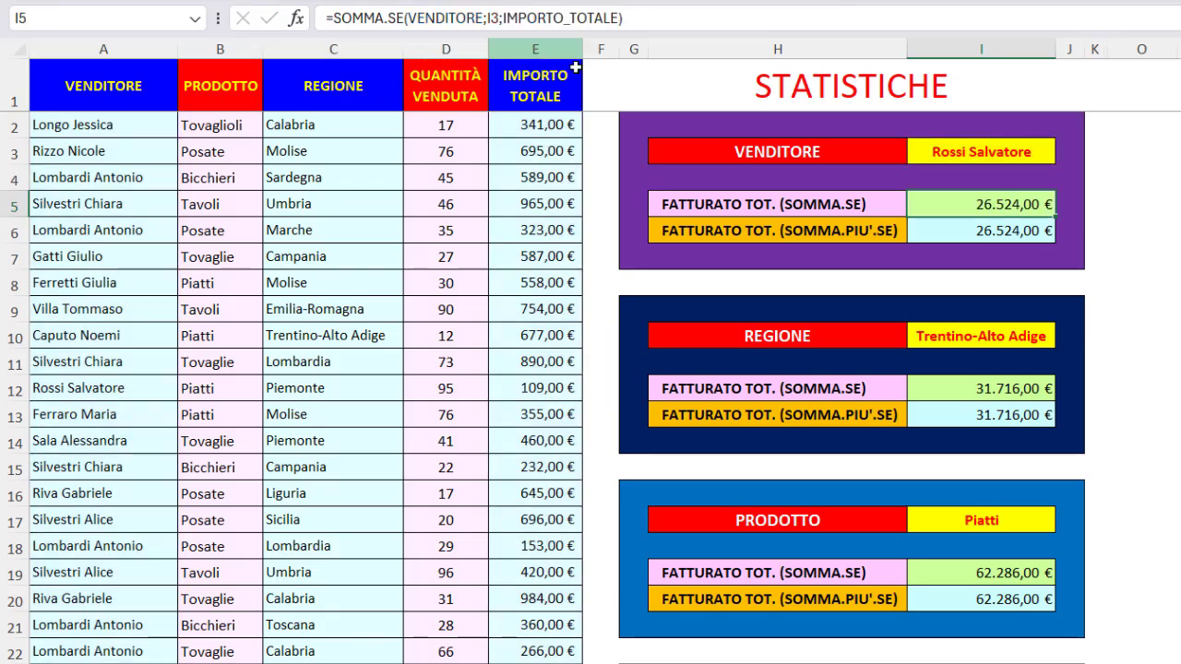
Step: Review the int_somma, intervallo_criteri1 and criteri1 arguments of the SOMMA.PIÙ.SE formula in I6, keeping the formula as it is
left_click(913, 230)
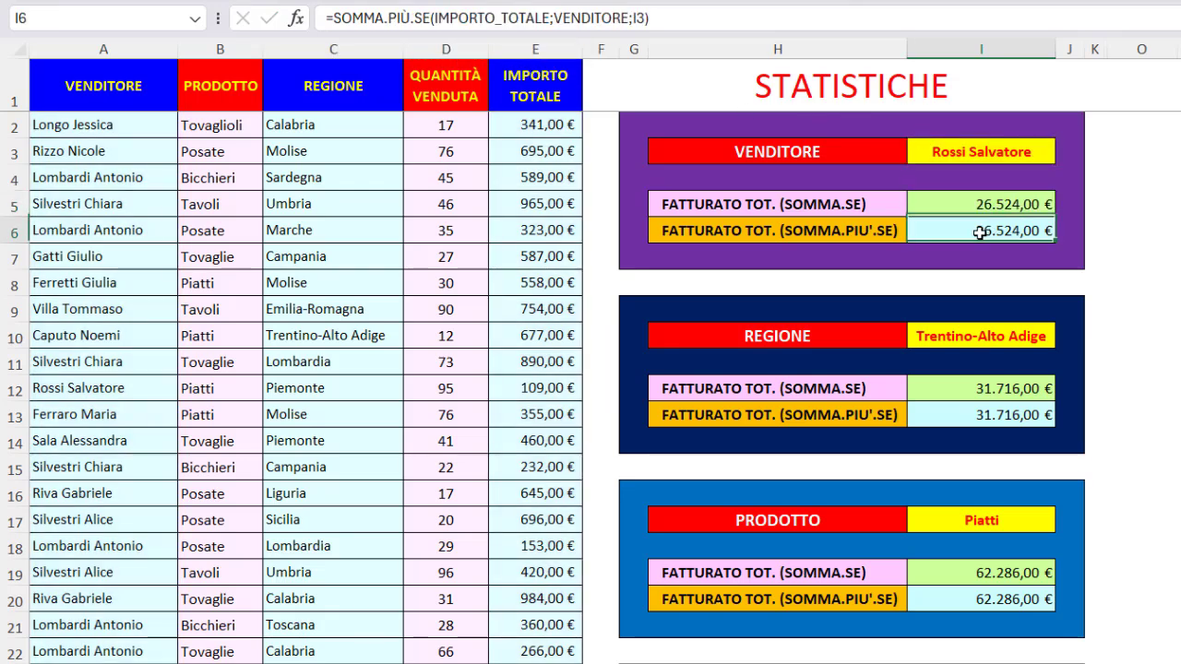
left_click(493, 22)
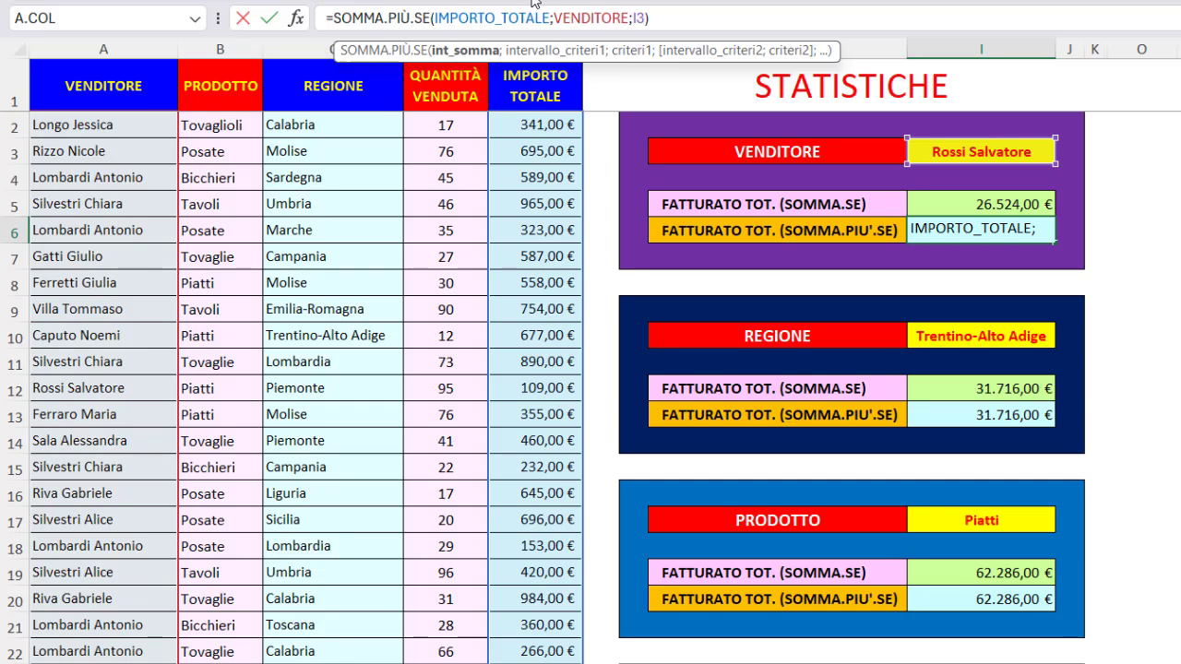
left_click(481, 54)
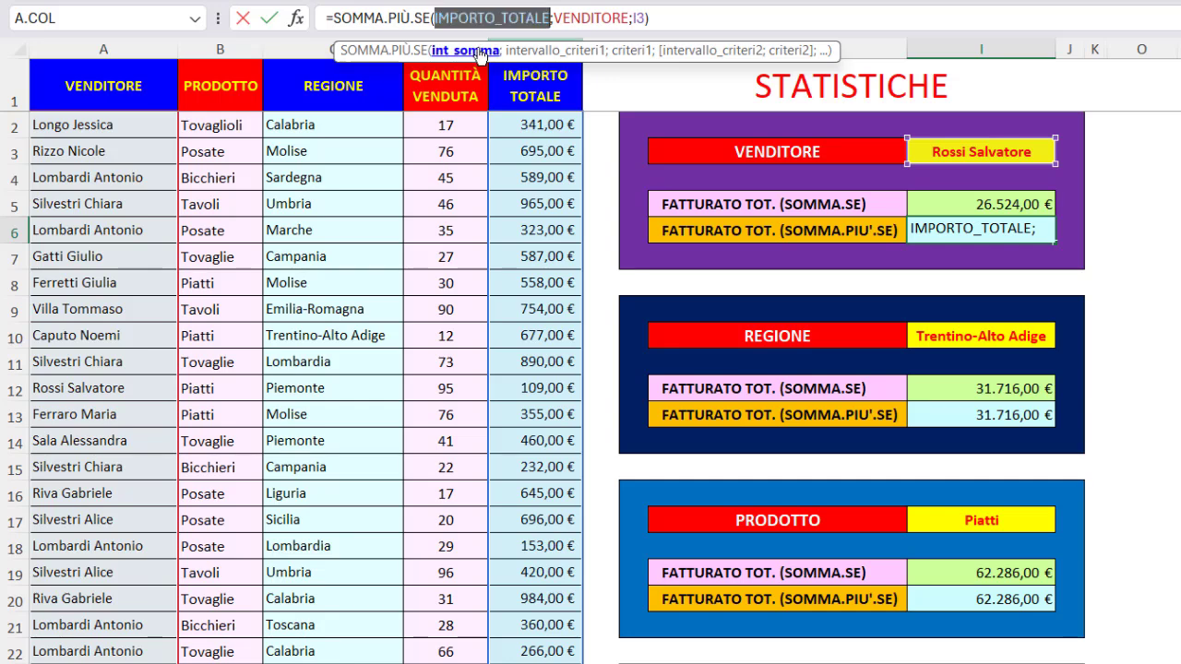
left_click(542, 57)
left_click(618, 51)
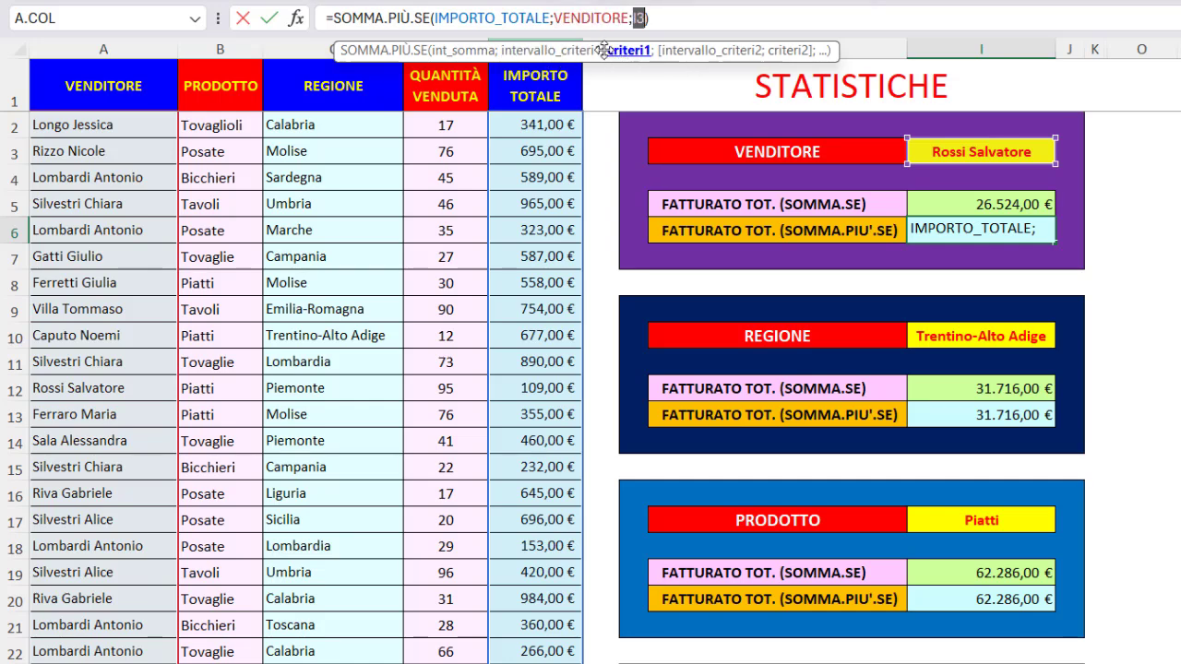
left_click(570, 57)
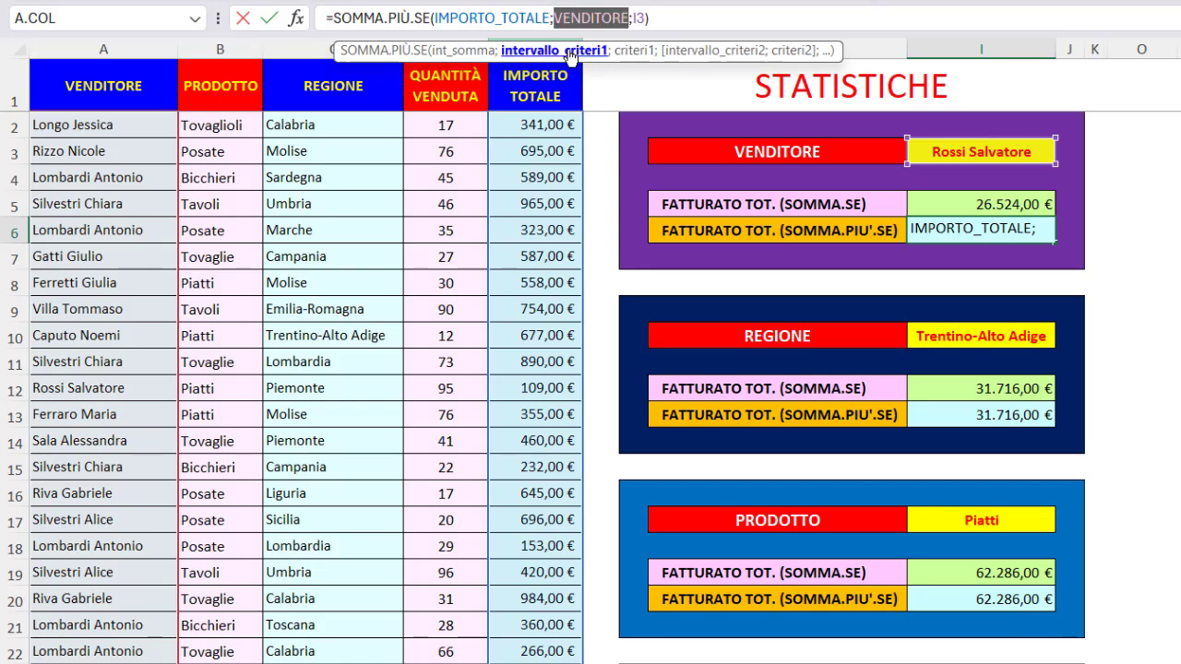
left_click(626, 57)
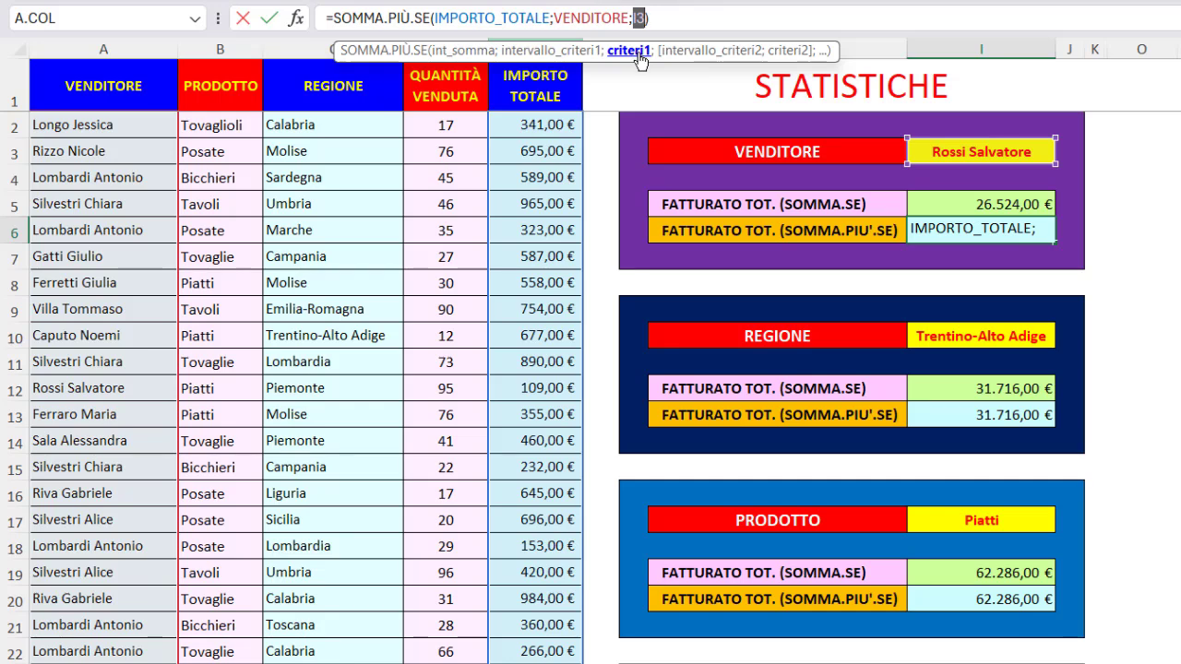
key("ctrl+Return")
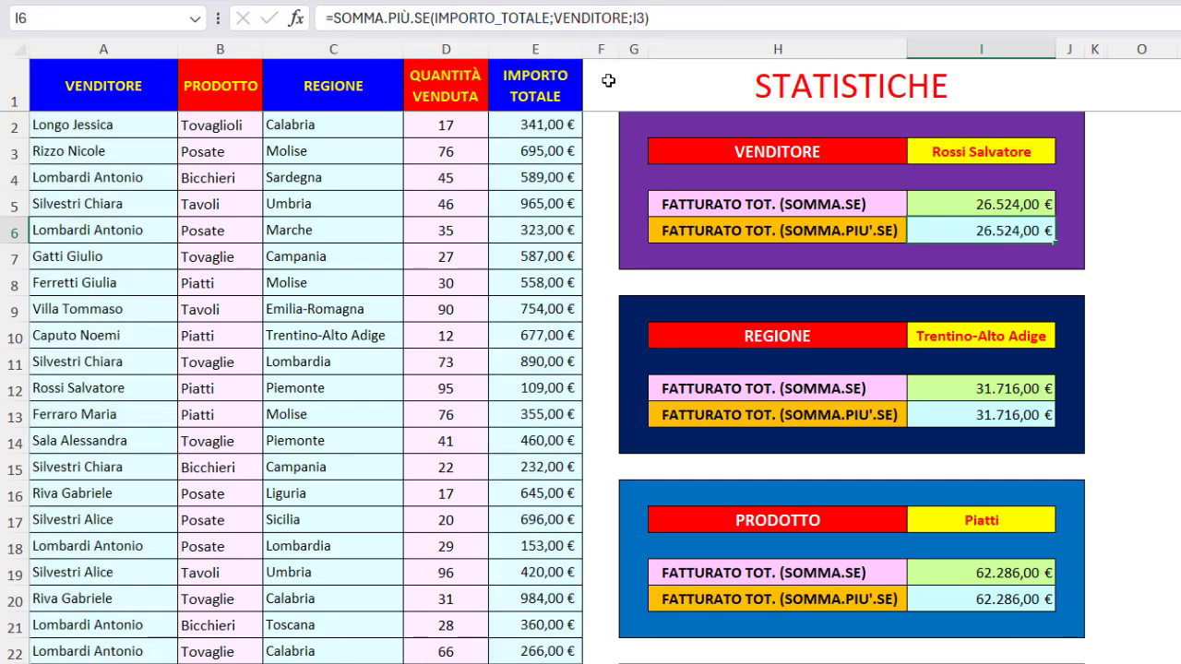
Step: Examine the FATTURATO TOTALE, VENDITORE and REGIONE labels of the statistics block that combines seller and region
scroll(671, 140, "down", 5)
scroll(671, 140, "down", 3)
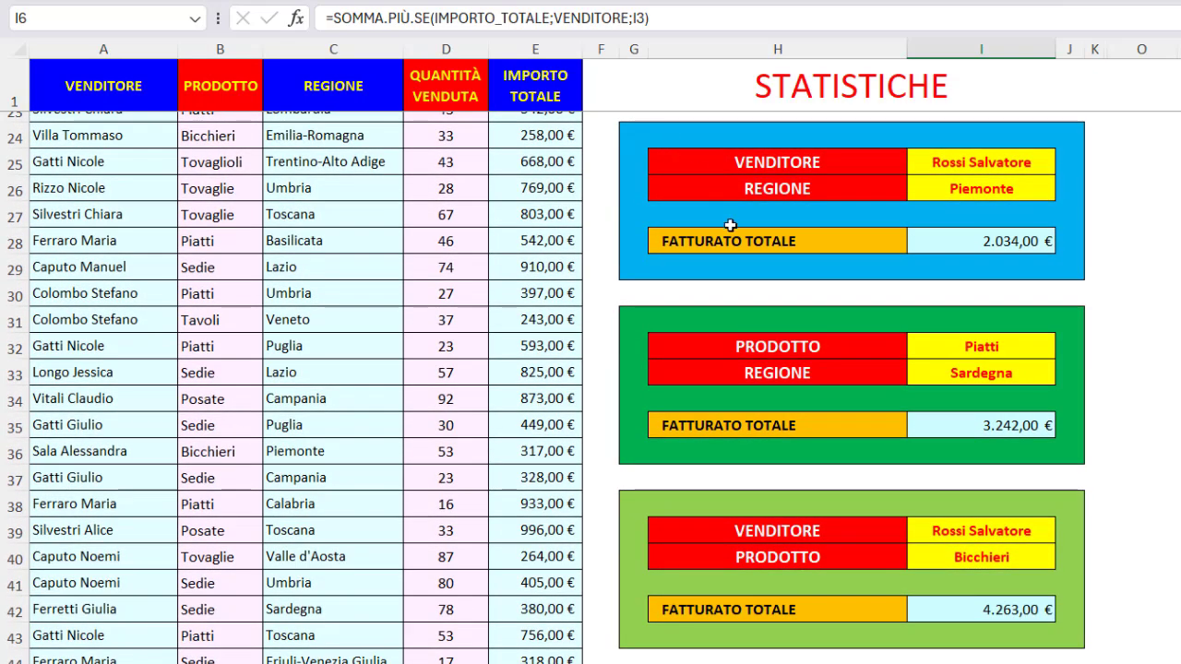
left_click(810, 241)
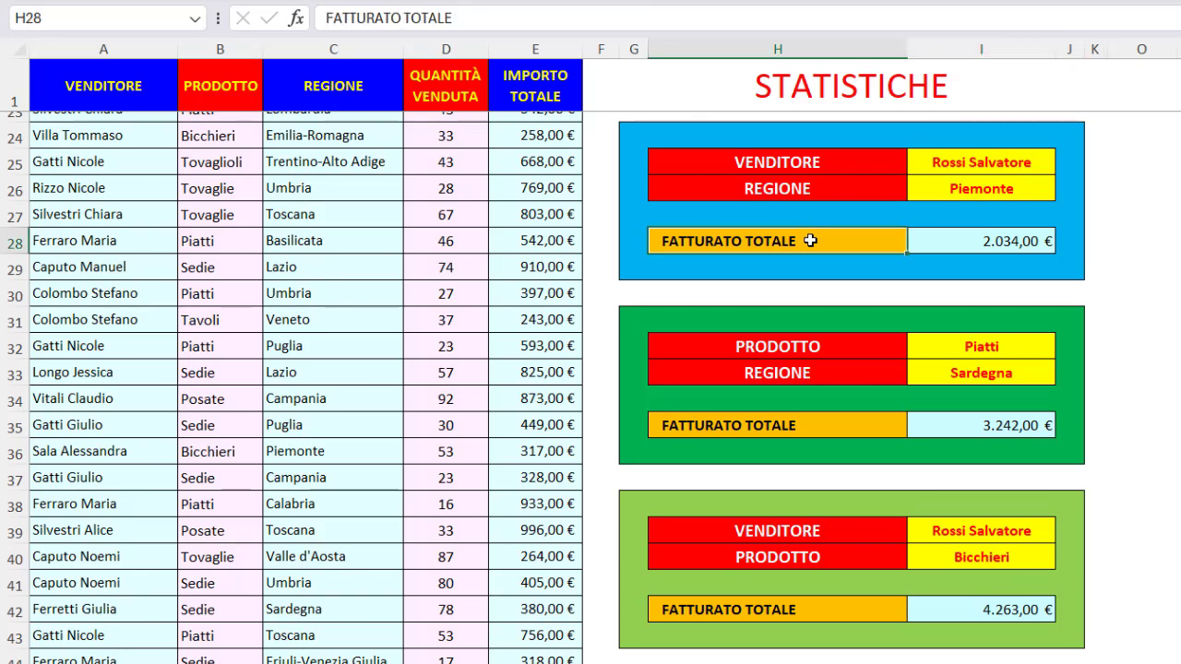
left_click(843, 161)
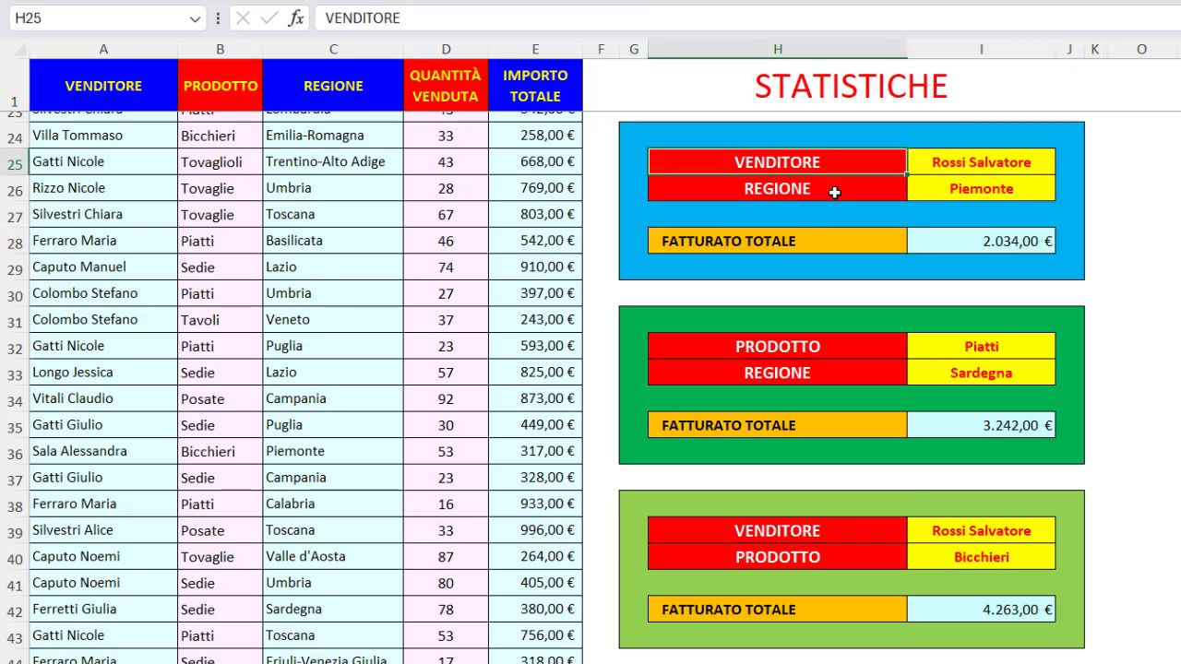
left_click(833, 192)
scroll(863, 182, "down", 1)
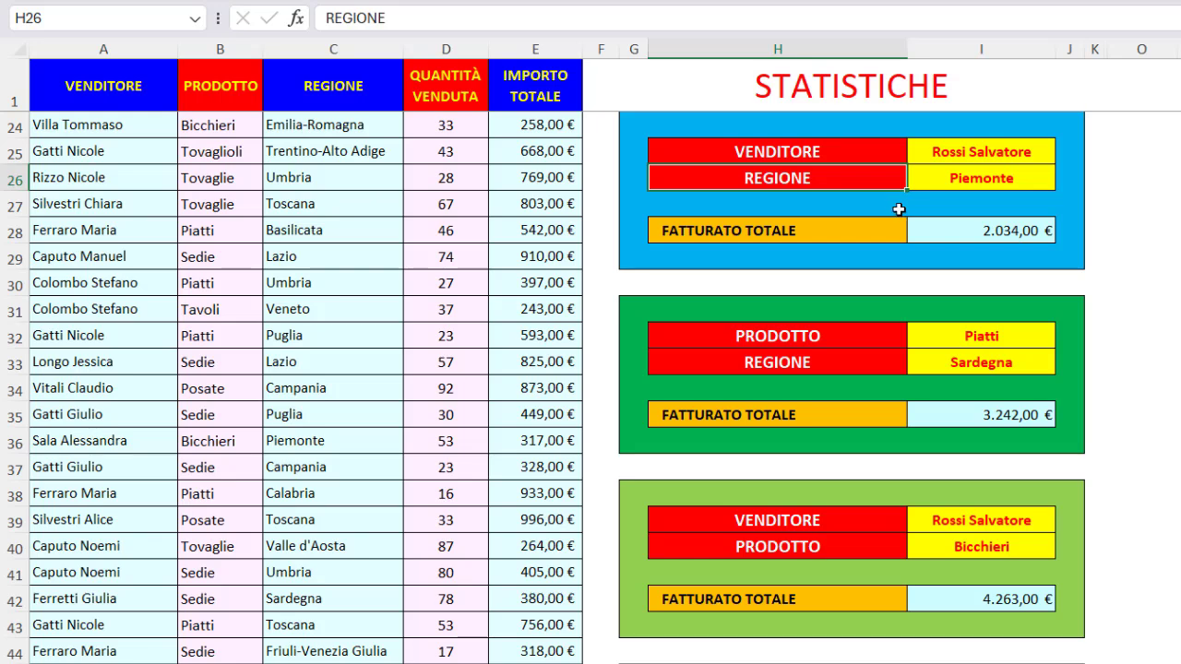
Step: Review int_somma and both criteria range and criterion pairs of the SOMMA.PIÙ.SE formula in I28, matching them to I25 and I26
left_click(935, 230)
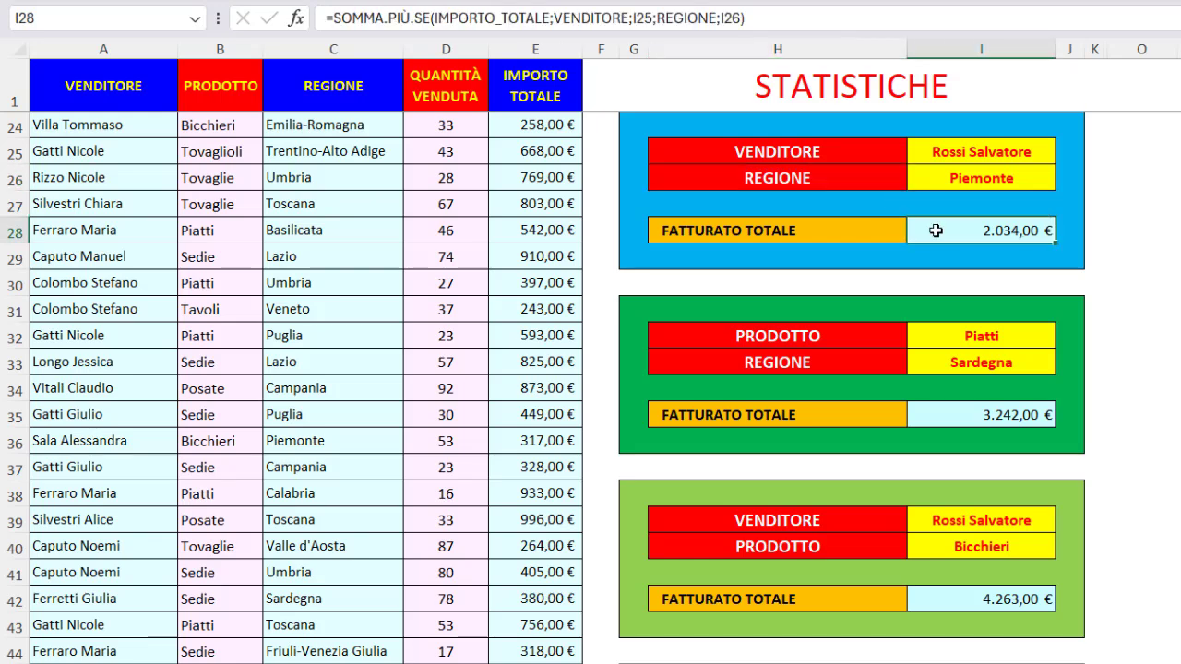
left_click(471, 20)
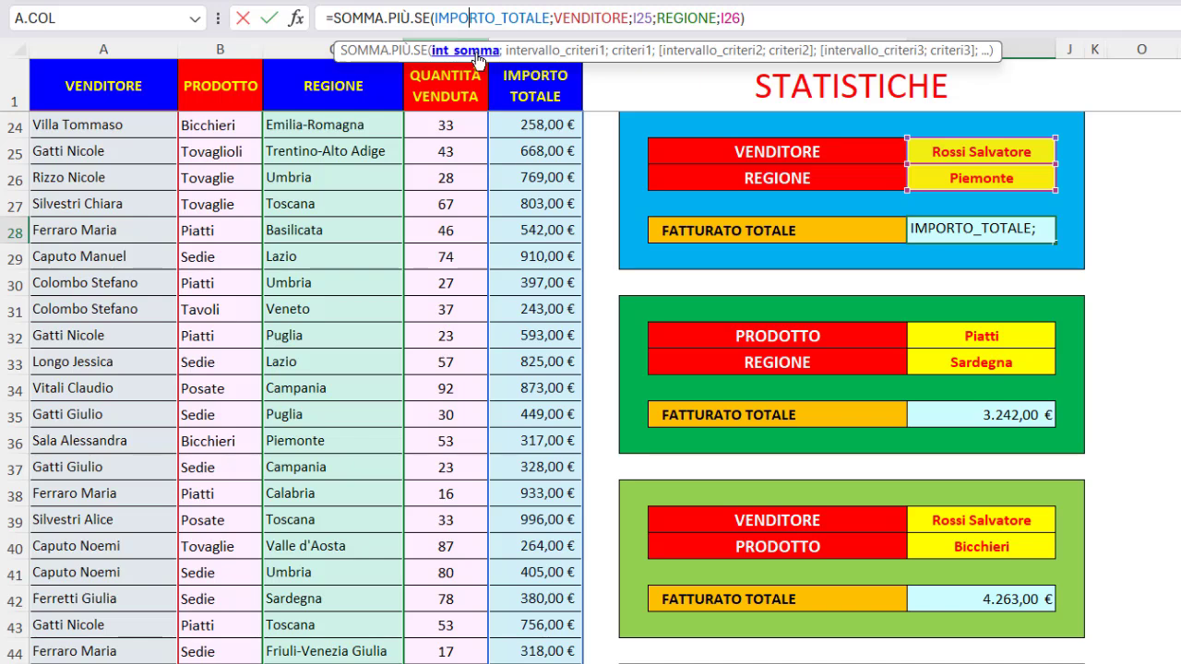
left_click(465, 50)
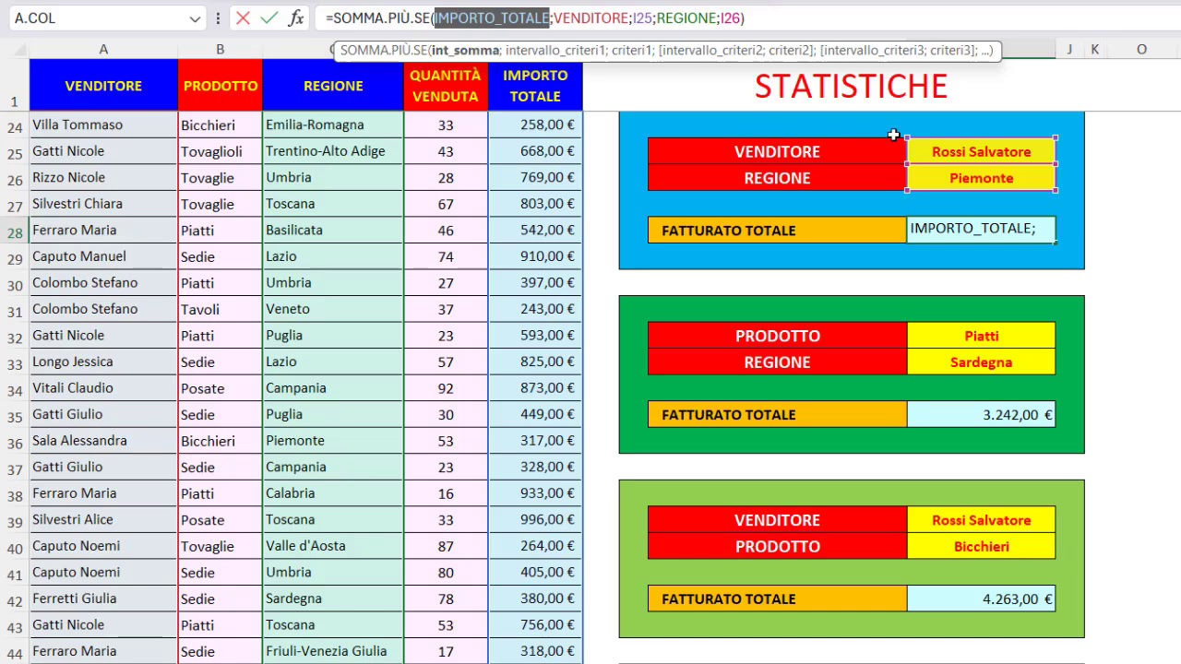
left_click(545, 52)
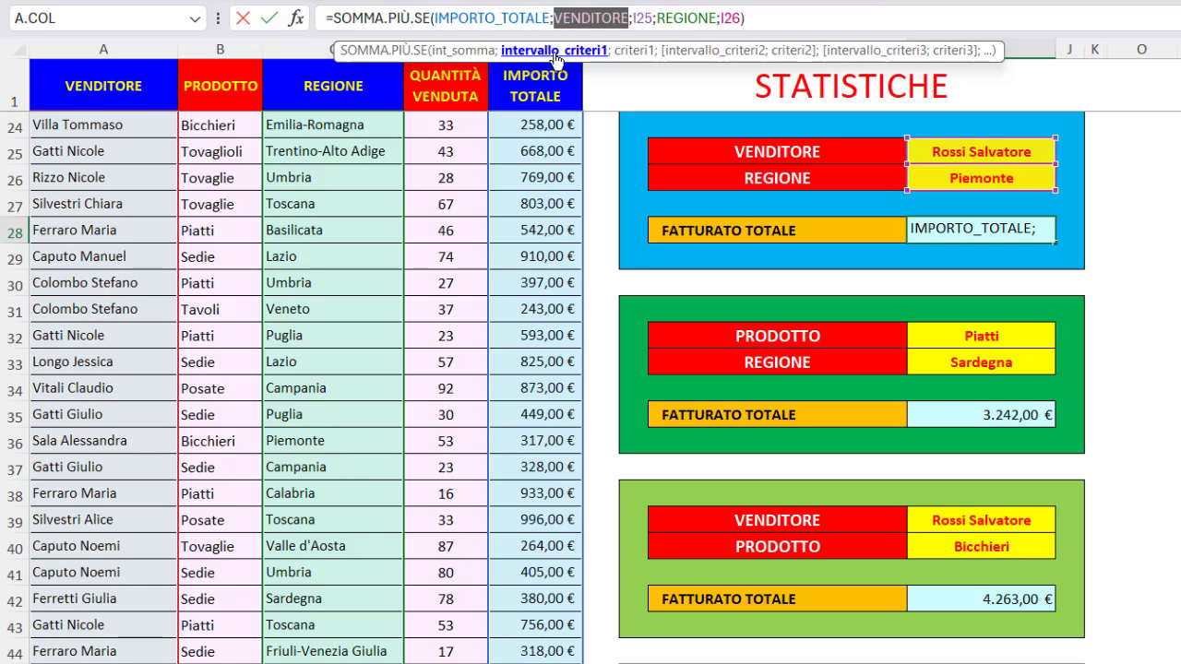
left_click(631, 52)
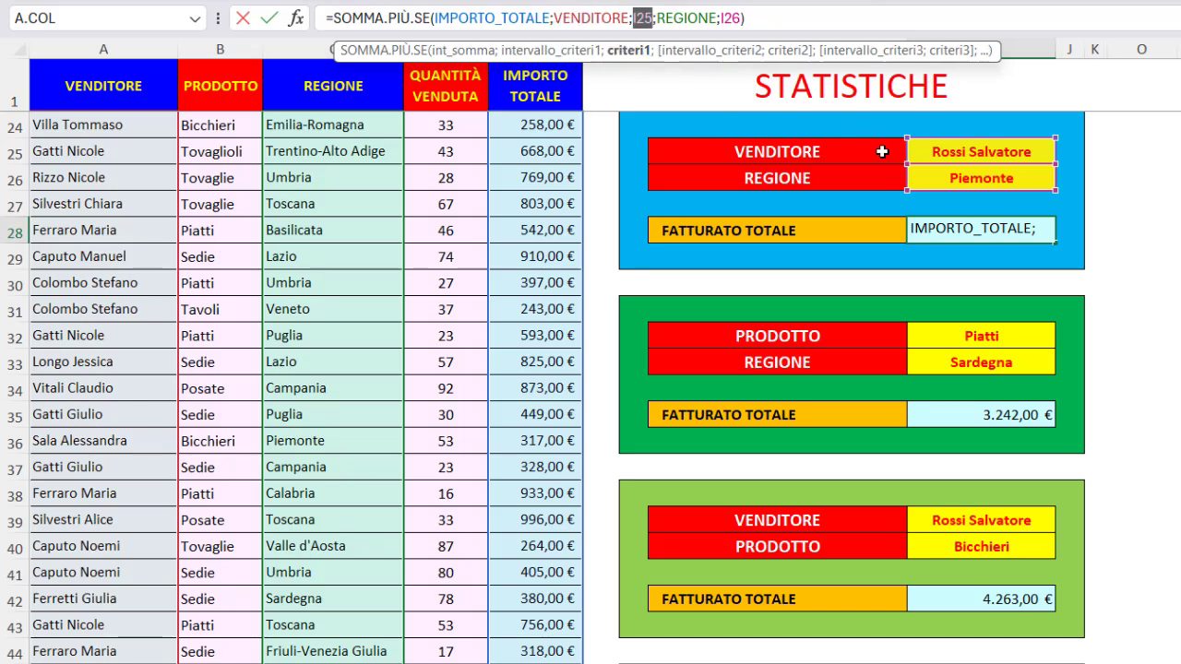
left_click(951, 147)
left_click(709, 52)
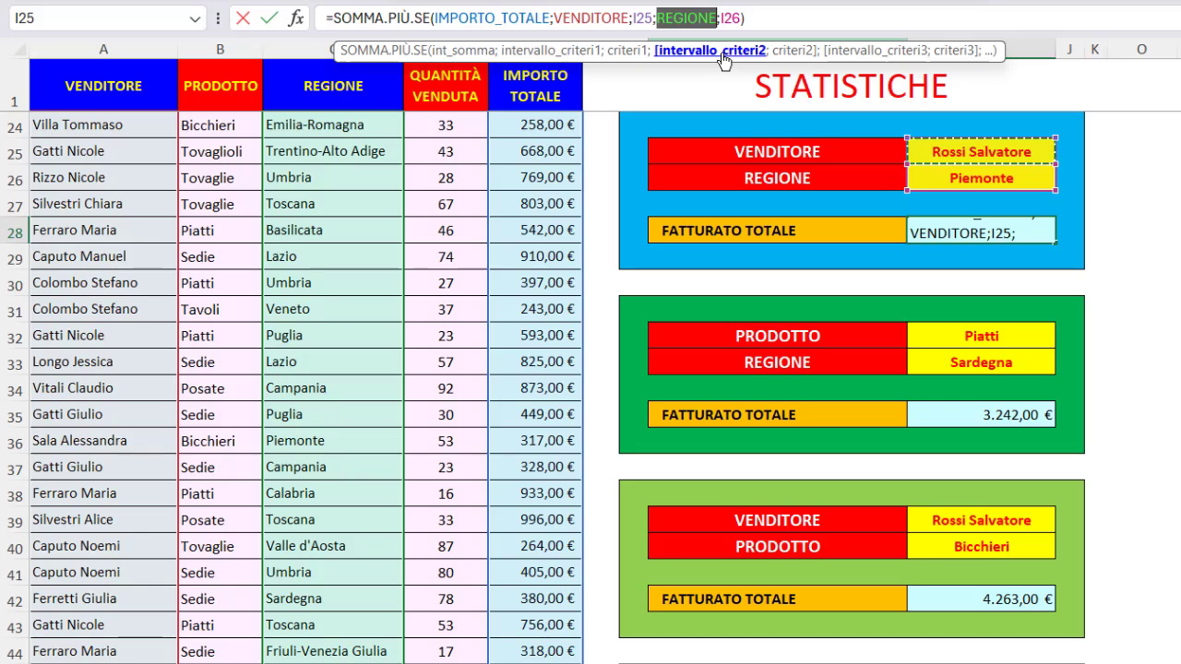
left_click(786, 52)
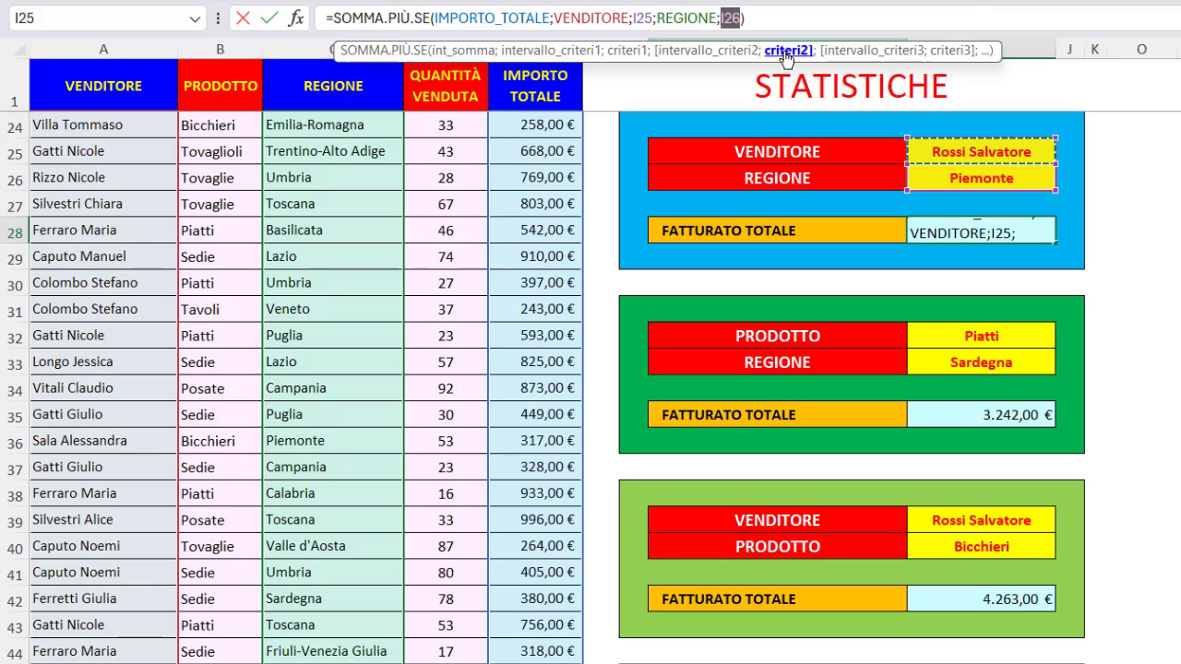
left_click(955, 178)
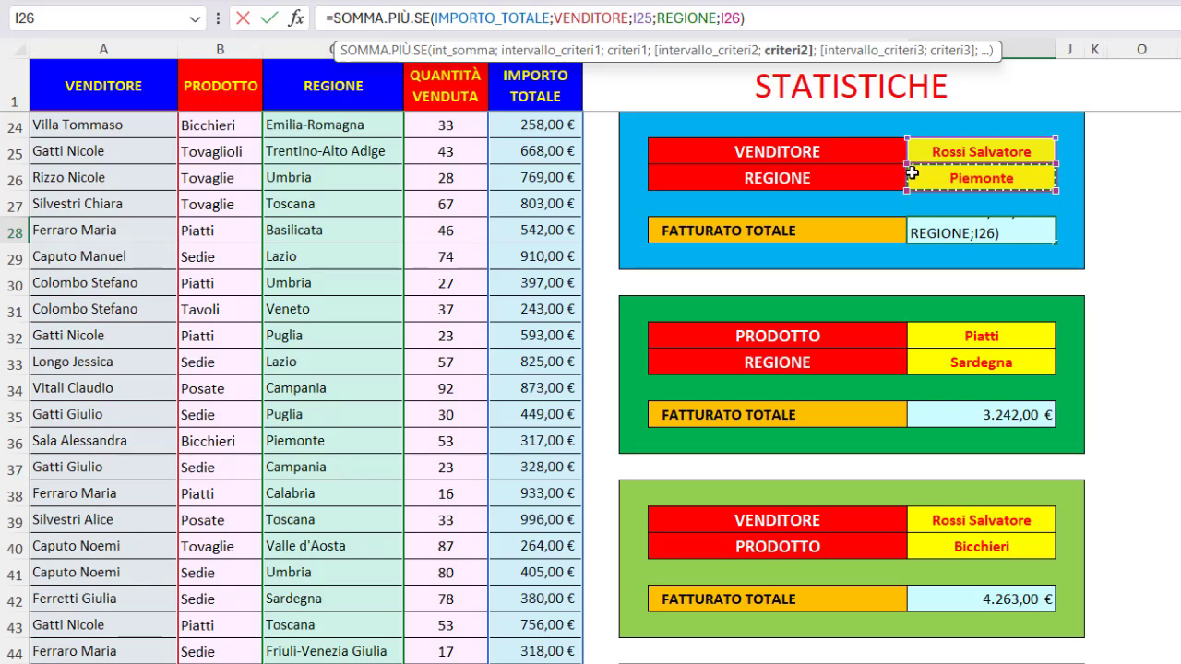
key("Return")
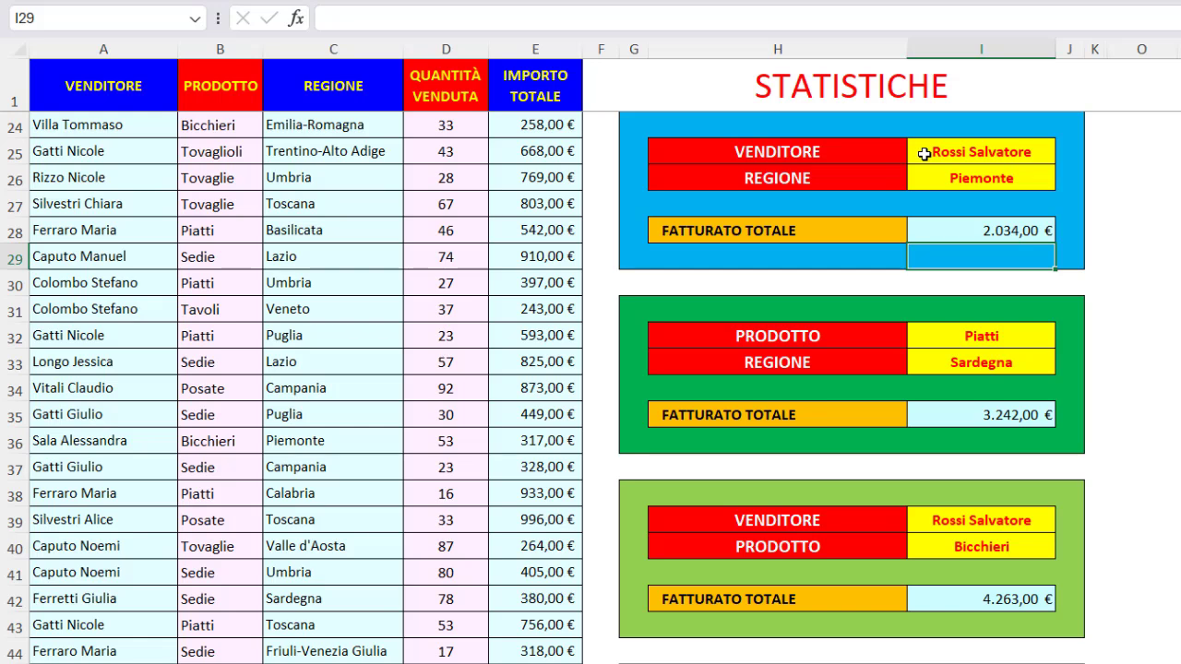
Step: Inspect the seller and region criteria in I25 and I26, and highlight the REGIONE entries in C24:C37
left_click(926, 161)
left_click(927, 174)
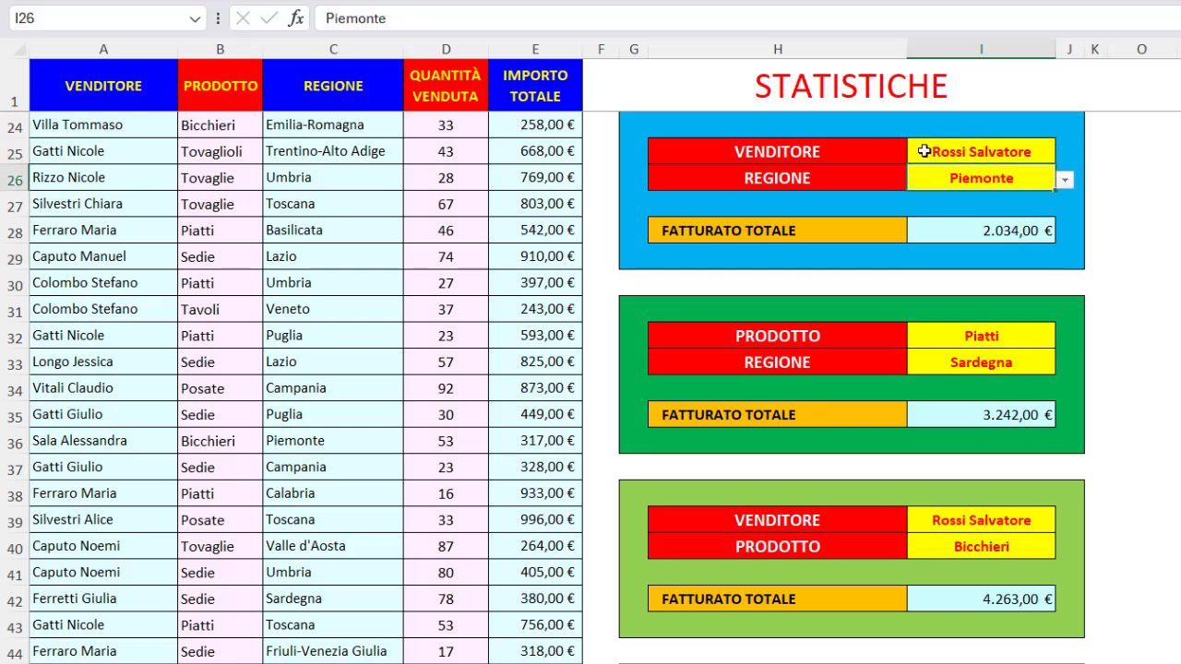
left_click_drag(337, 124, 351, 462)
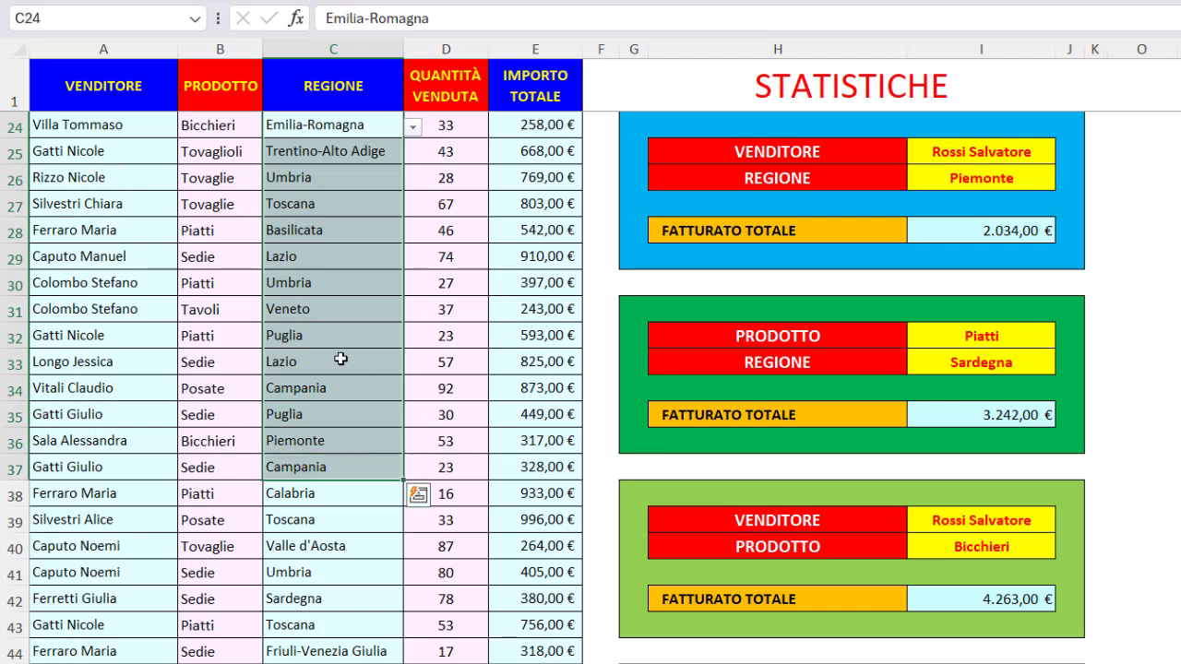
Step: Compare the formulas in I35 and I42, and review the sum range and the PRODOTTO and REGIONE criteria ranges of I35 without changing it
left_click(950, 415)
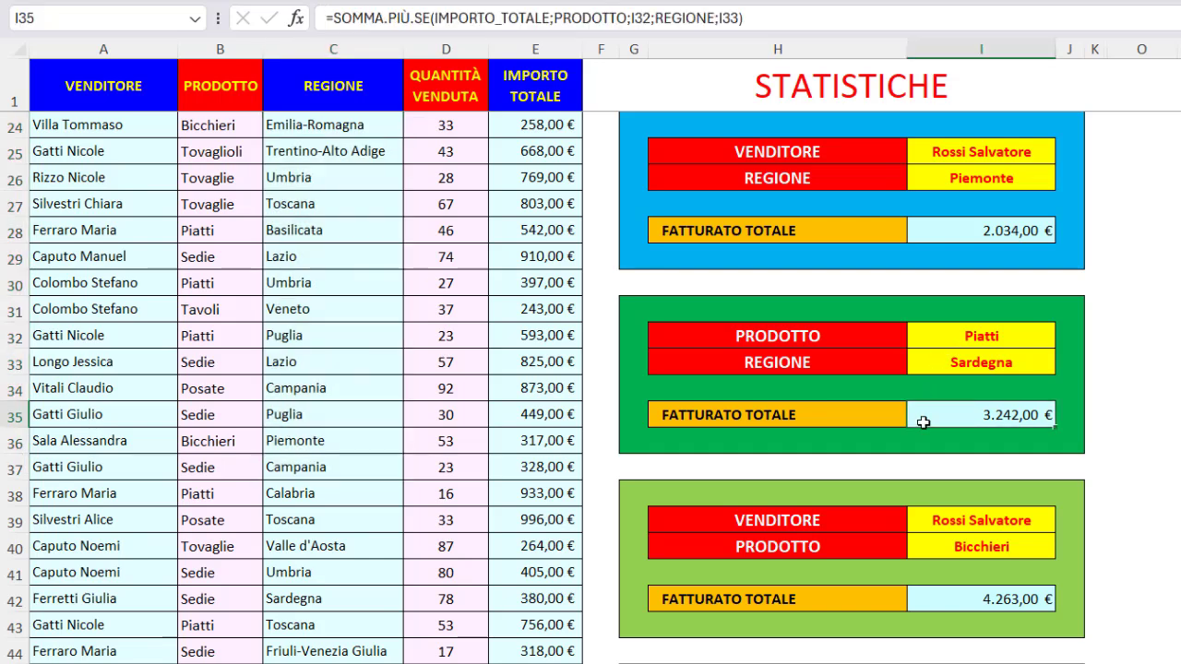
left_click(941, 599)
left_click(943, 414)
left_click(480, 16)
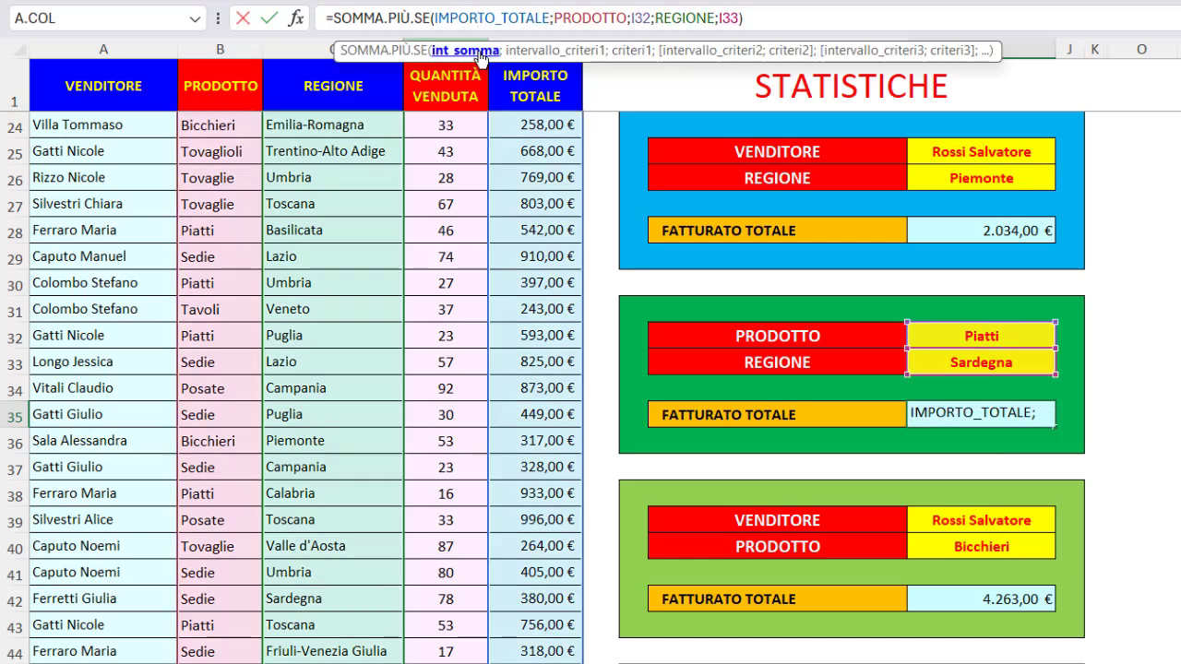
left_click(480, 57)
left_click(553, 51)
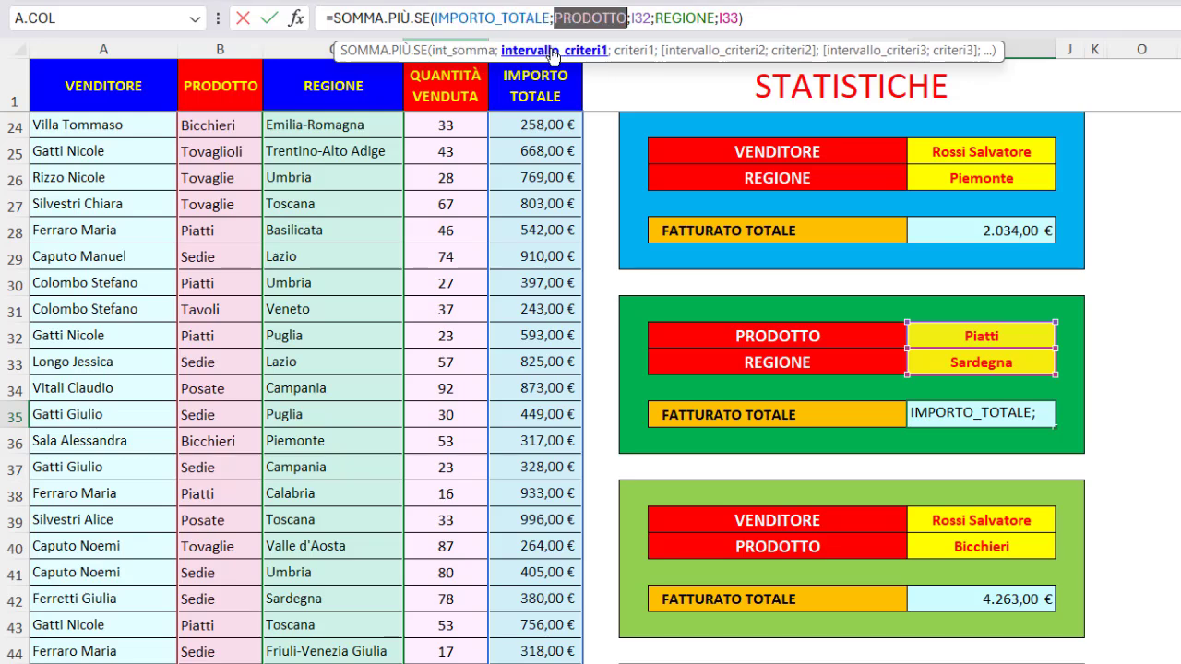
left_click(667, 53)
key("Escape")
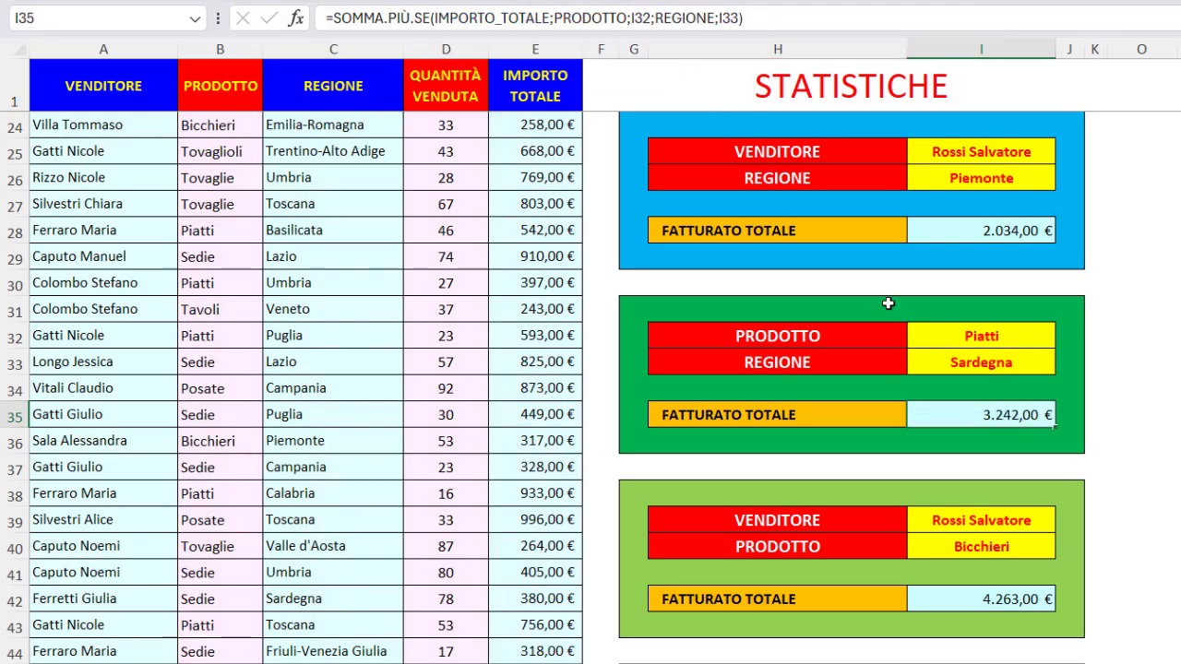
Step: Review the sum range, the VENDITORE criteria range and the PRODOTTO criteria pair of the SOMMA.PIÙ.SE formula in I42 without changing it
left_click(955, 596)
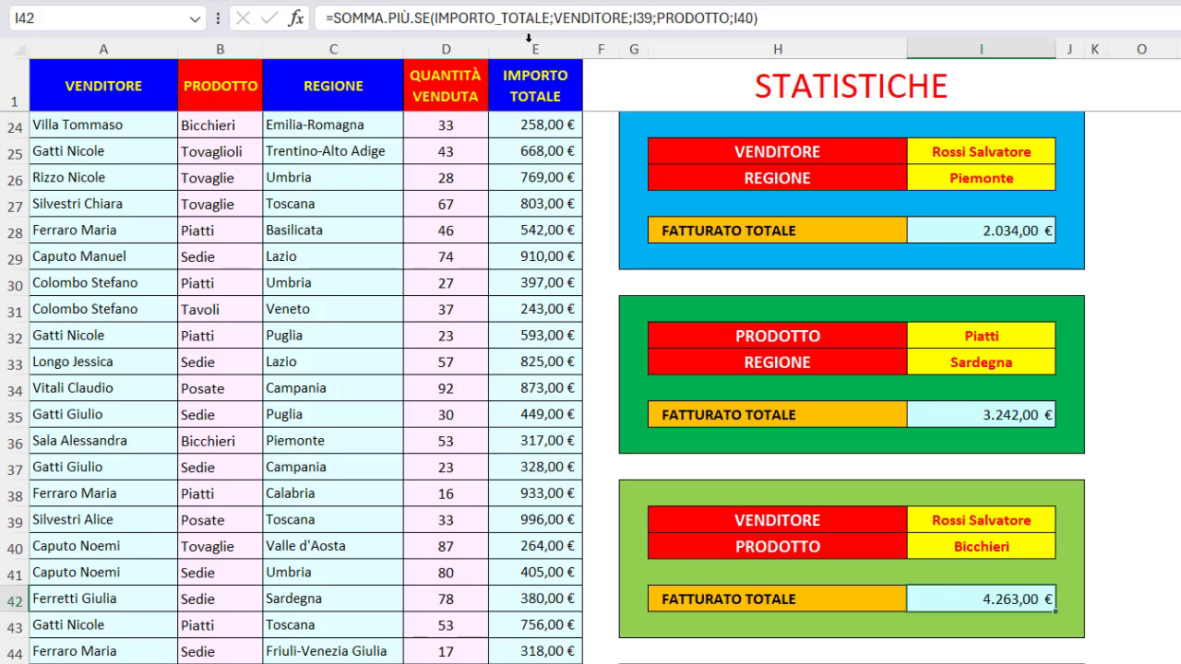
left_click(517, 18)
left_click(466, 50)
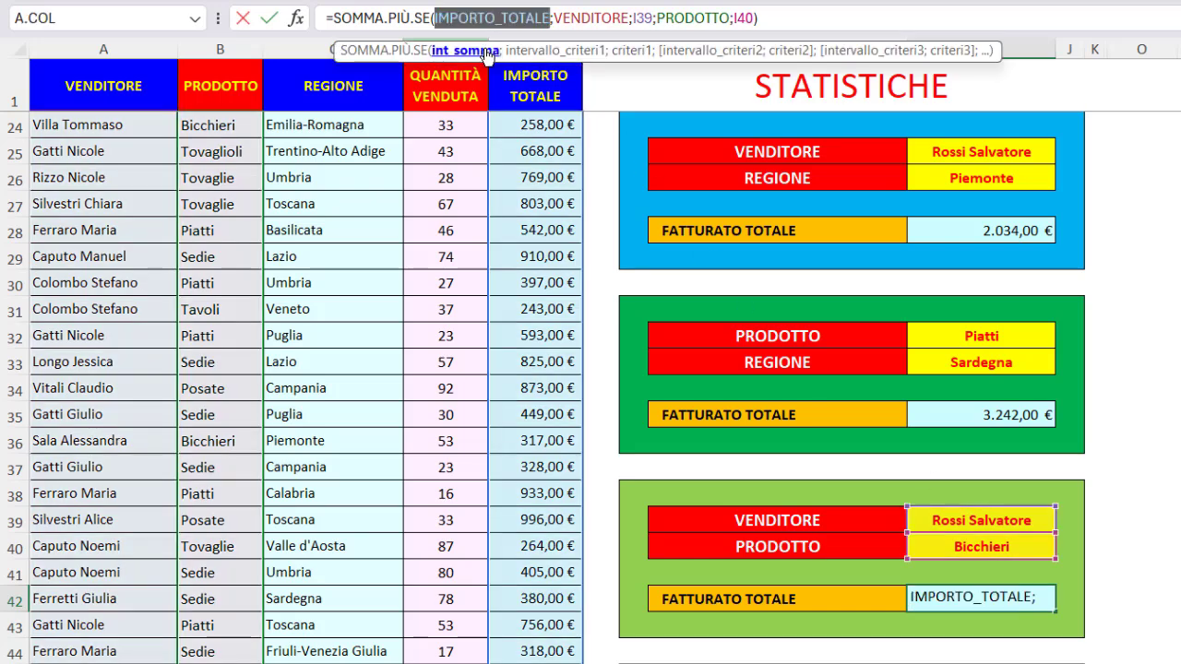
left_click(537, 53)
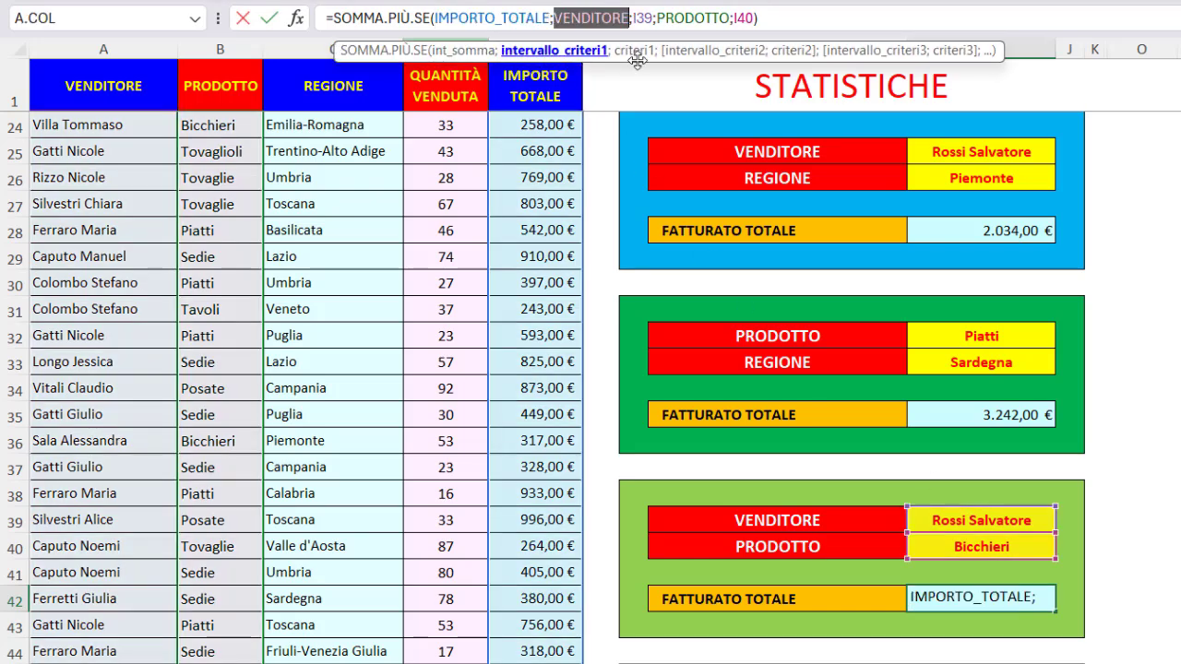
left_click(696, 53)
key("Escape")
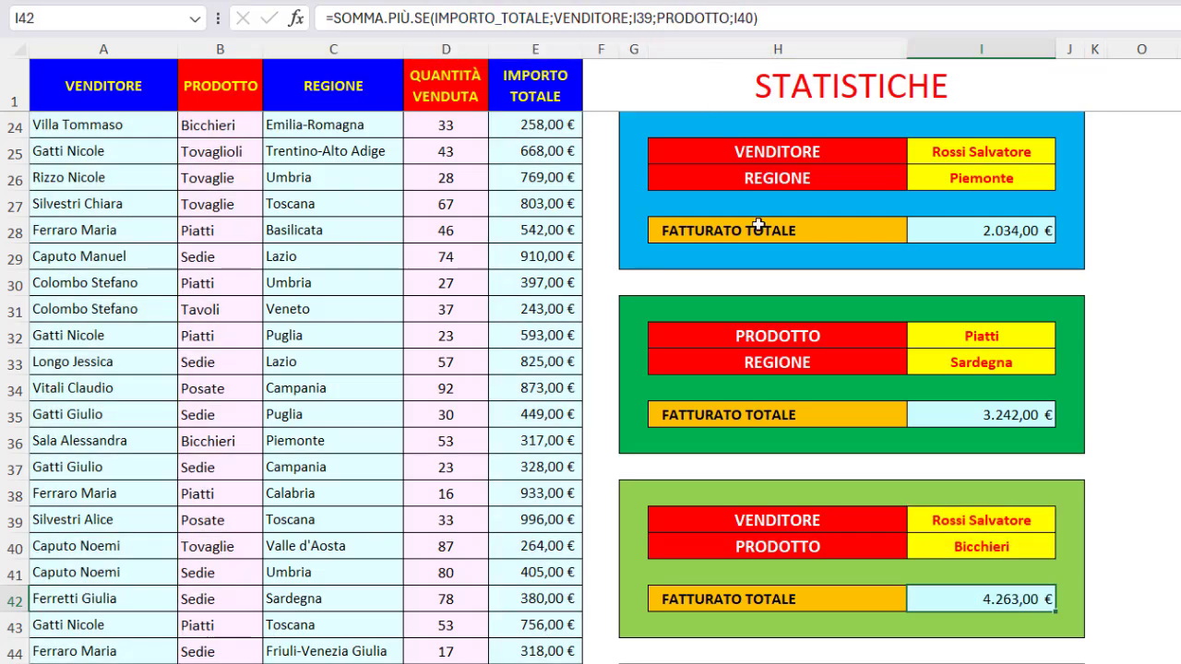
Step: Examine the REGIONE 1 and REGIONE 2 criteria in I47:I48, the sales record in A48:E48 and the FATTURATO TOTALE label in H50
scroll(757, 225, "down", 7)
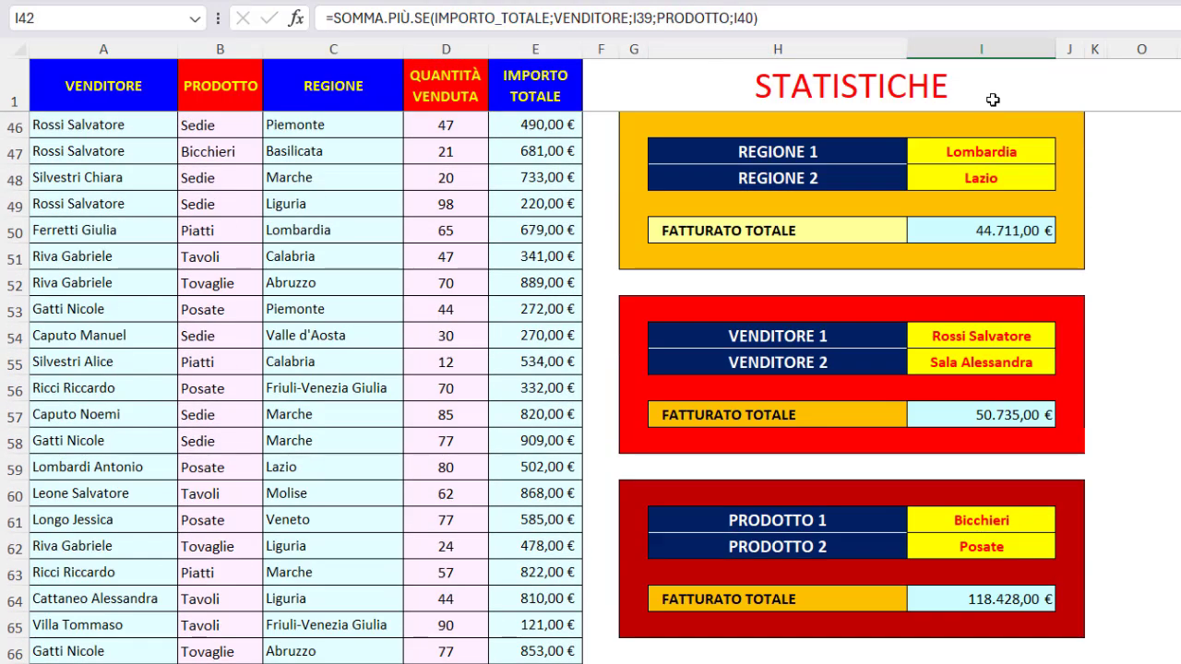
left_click(999, 88)
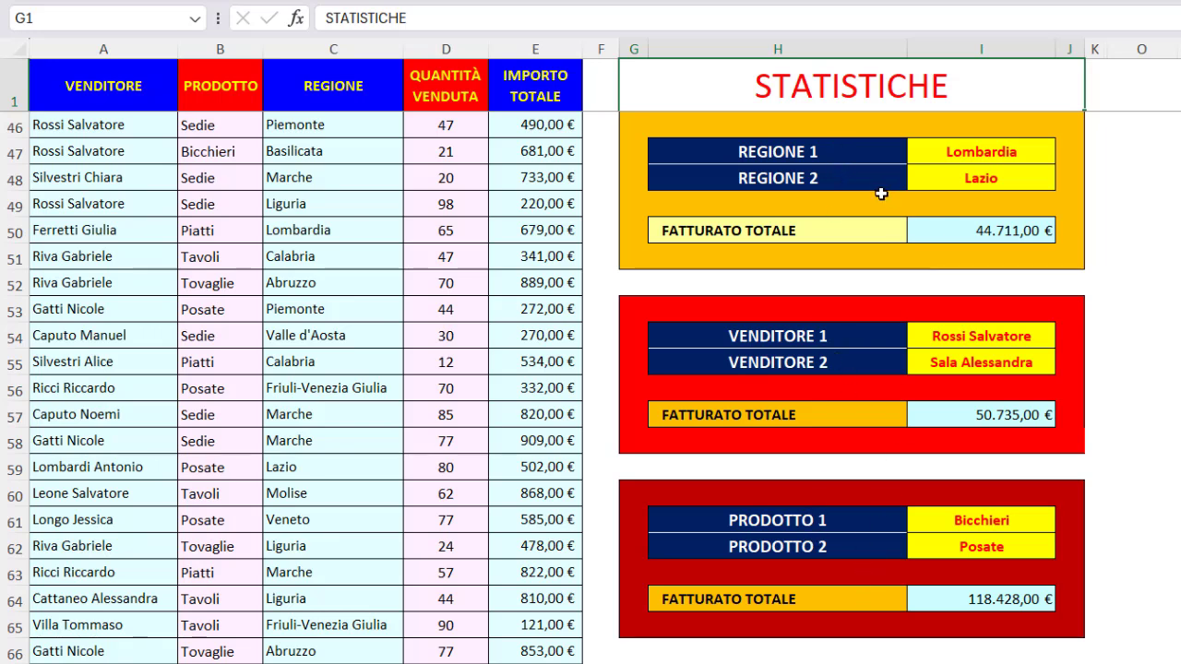
left_click(934, 150)
left_click(923, 177)
left_click(928, 152)
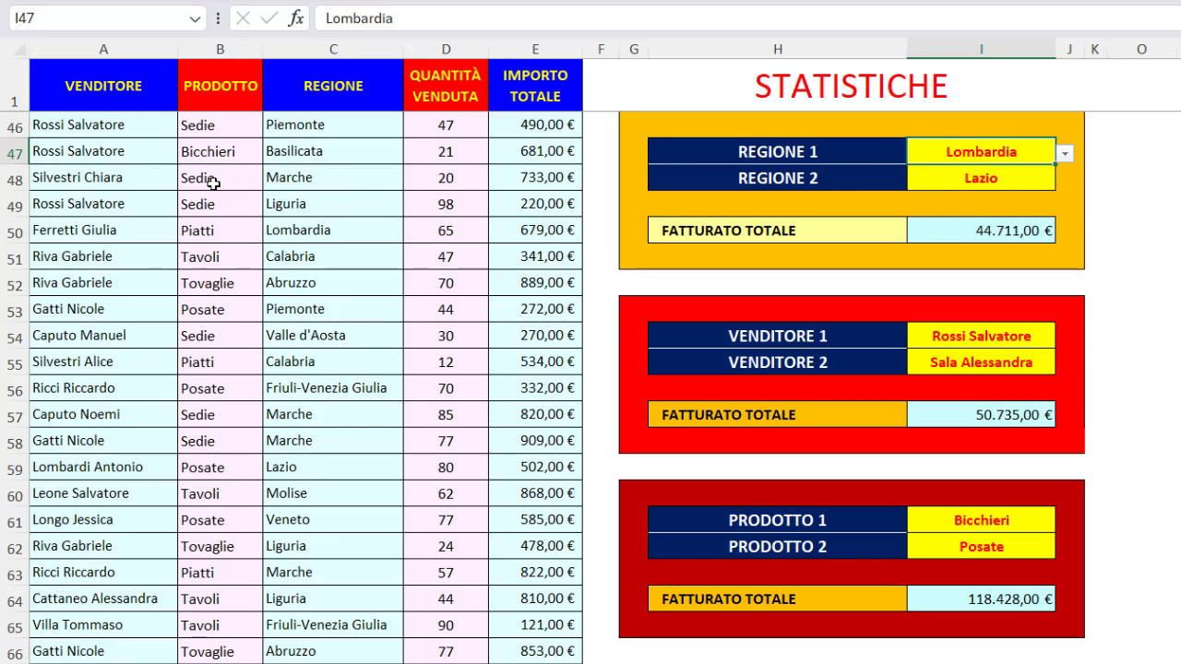
left_click(291, 179)
left_click_drag(110, 177, 524, 176)
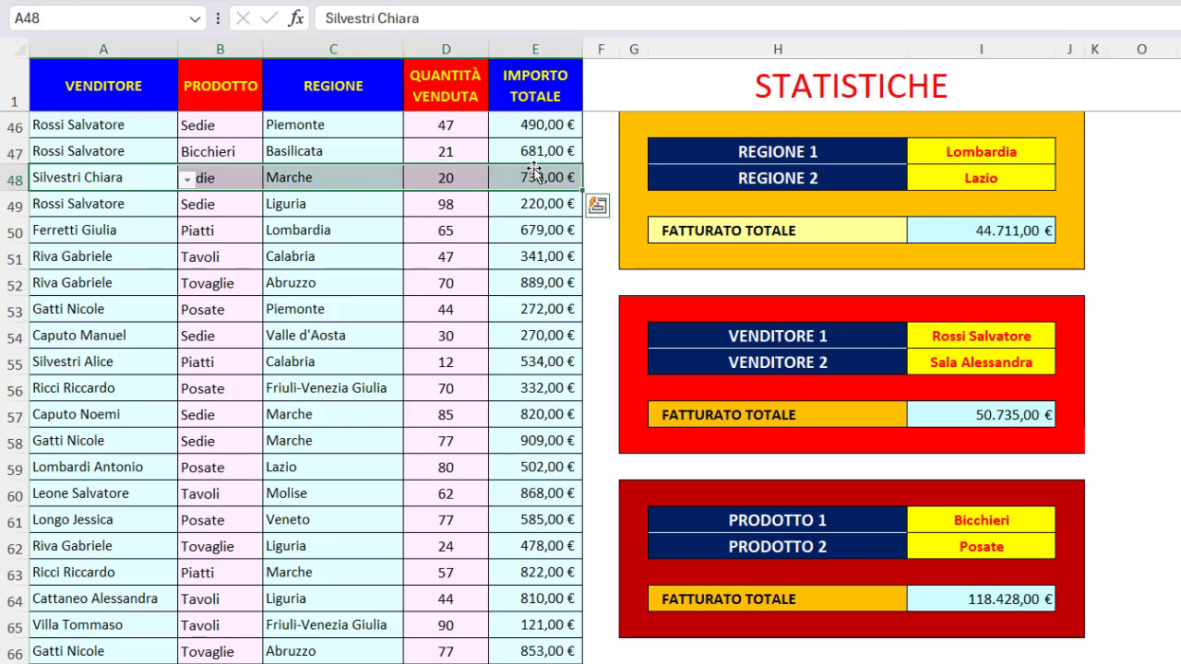
left_click(808, 229)
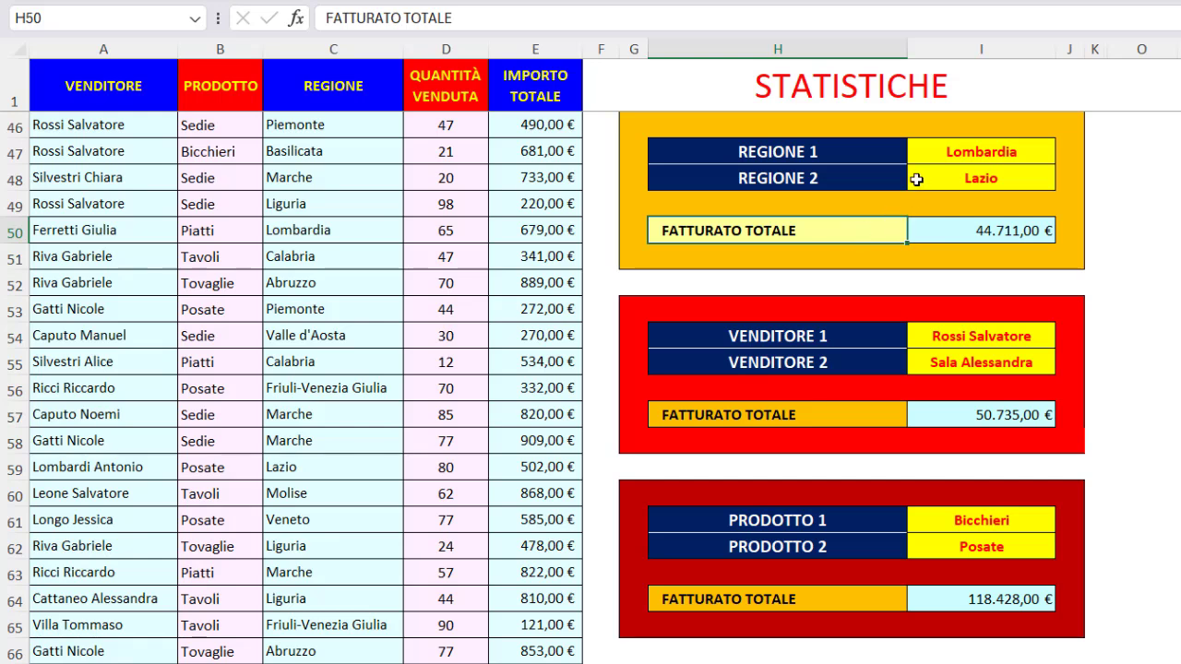
left_click_drag(926, 146, 926, 176)
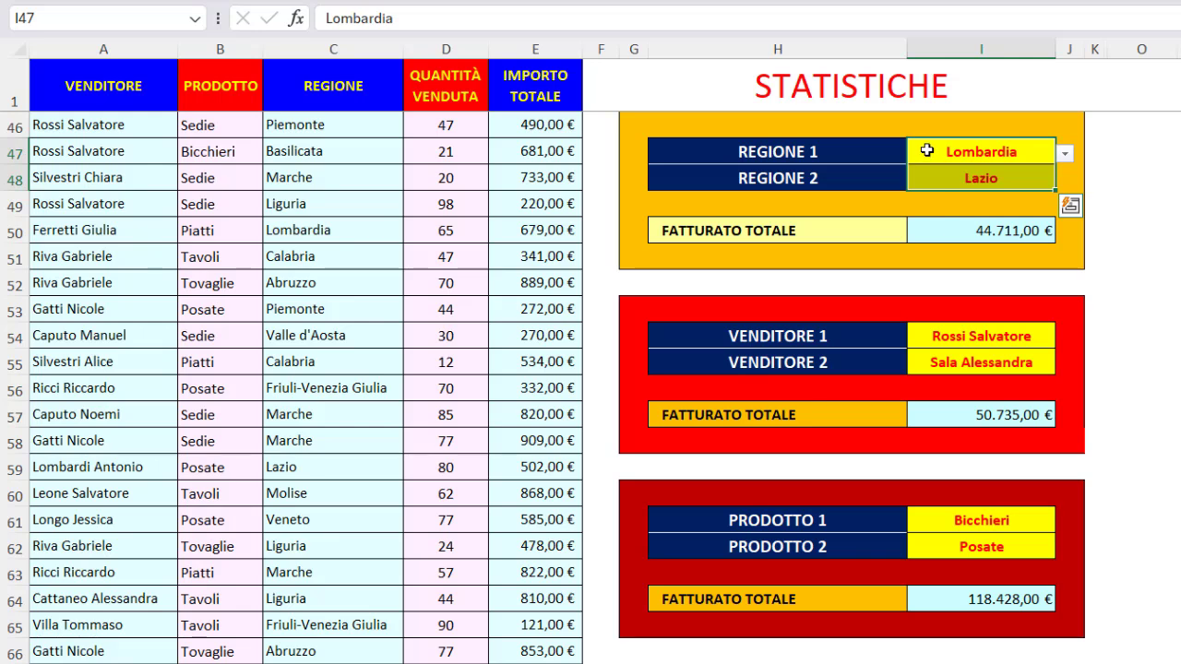
Step: Review the two added SOMMA.PIÙ.SE functions in I50, checking the first one's int_somma, intervallo_criteri1 and criteri1 arguments
left_click(927, 233)
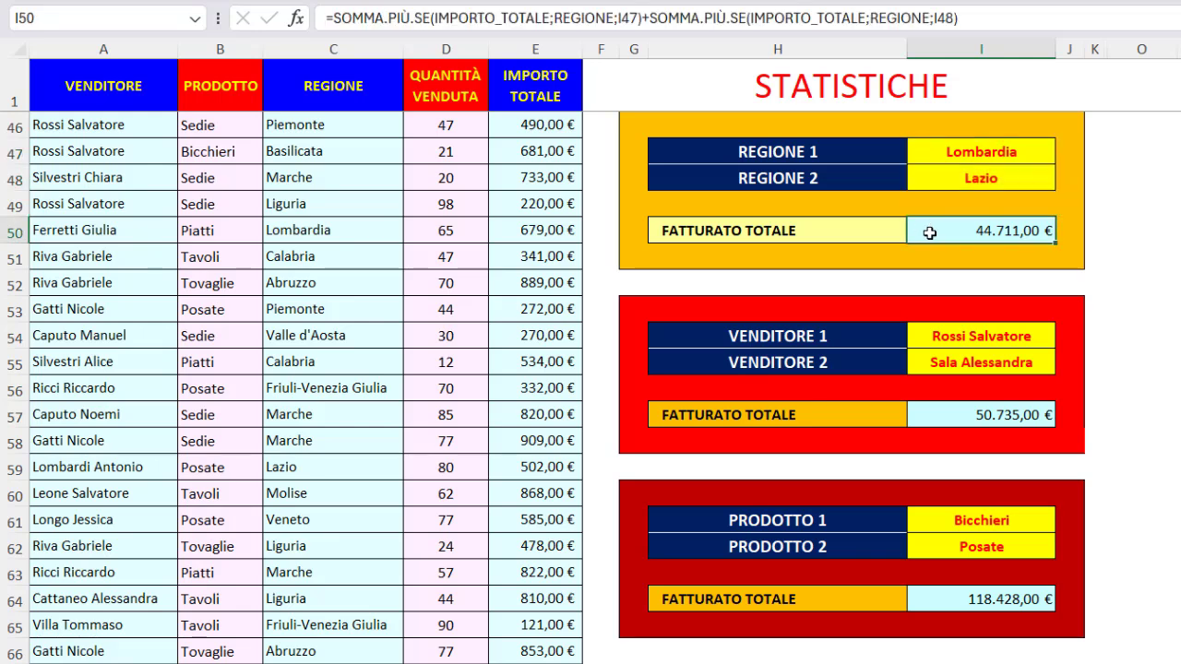
left_click_drag(336, 19, 997, 11)
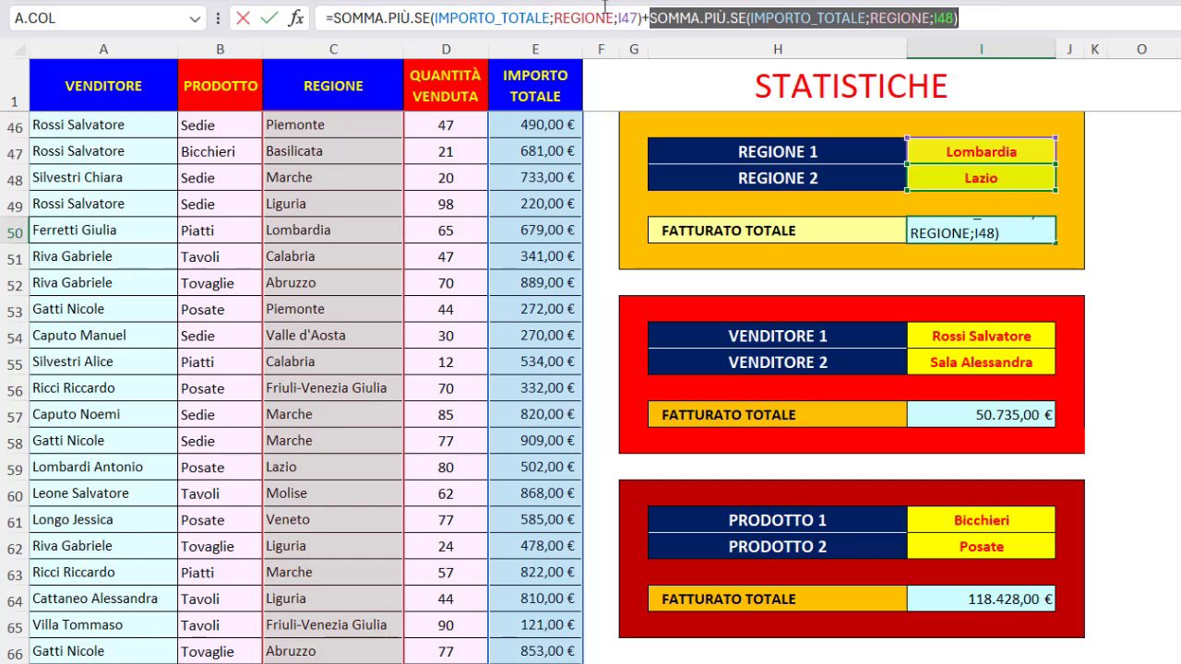
left_click(551, 19)
left_click(480, 51)
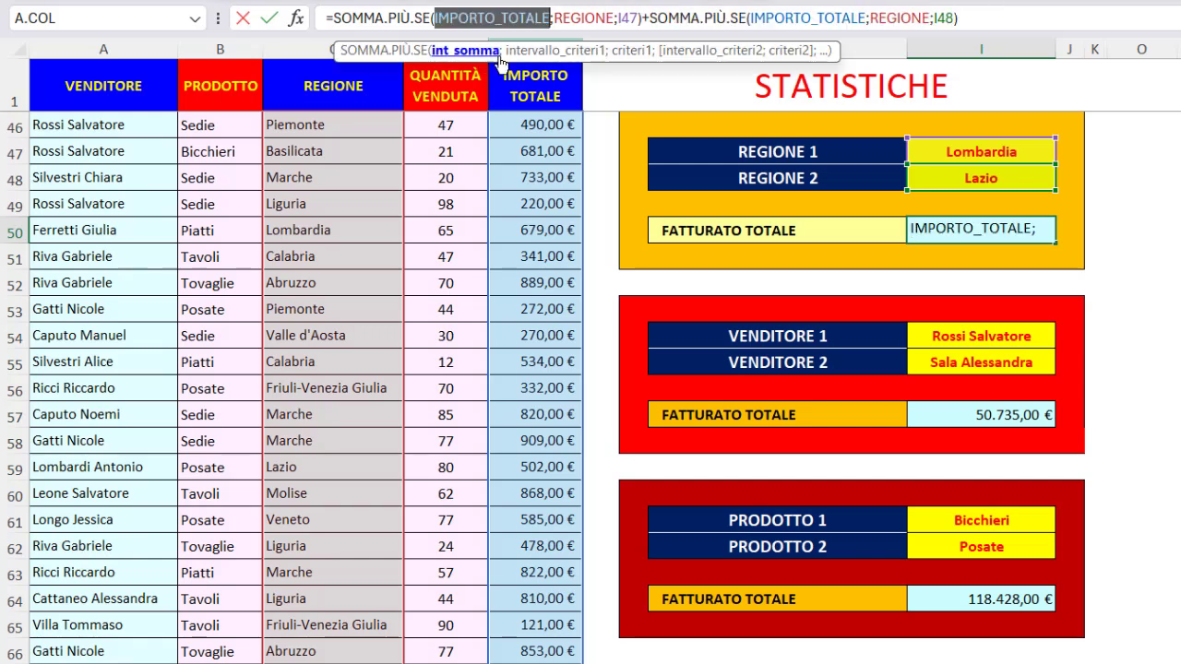
left_click(553, 51)
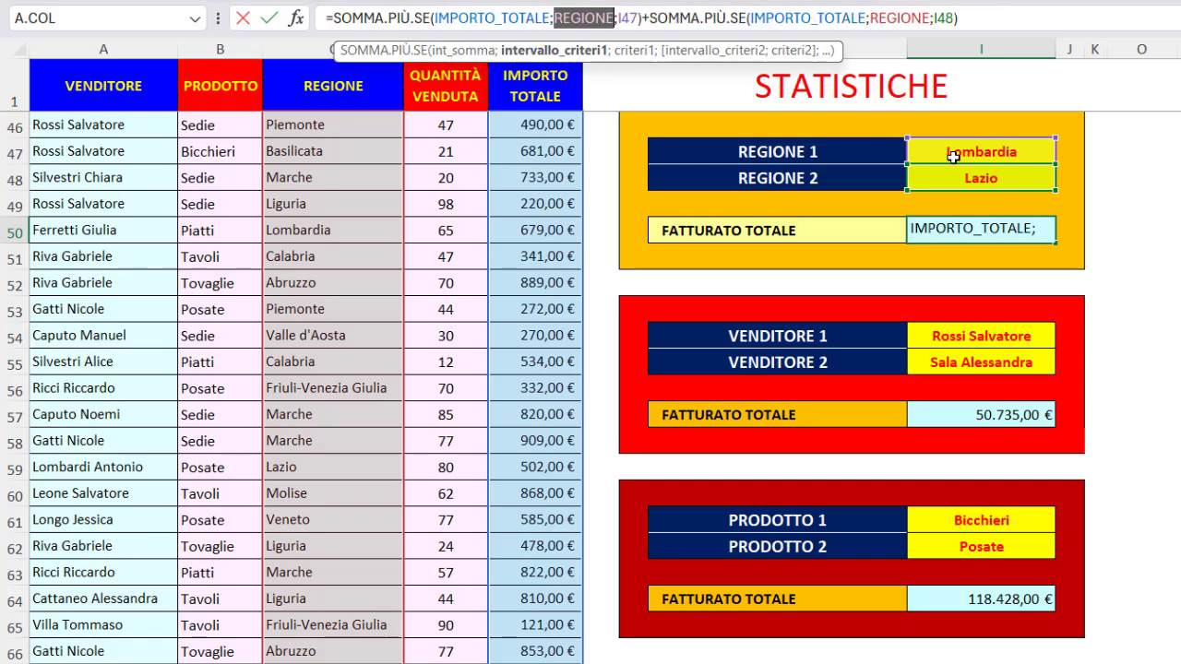
left_click(633, 50)
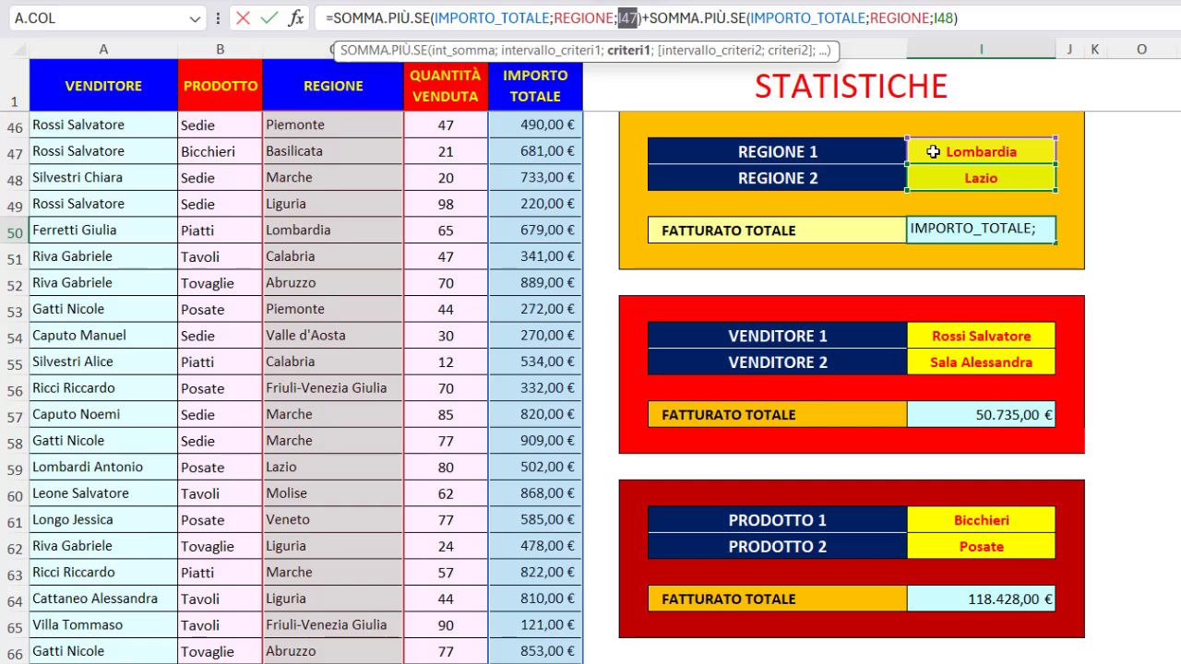
Step: Check the sum range, REGIONE criteria range and I48 criterion of the second SOMMA.PIÙ.SE in I50, leaving the formula as it is
left_click(766, 18)
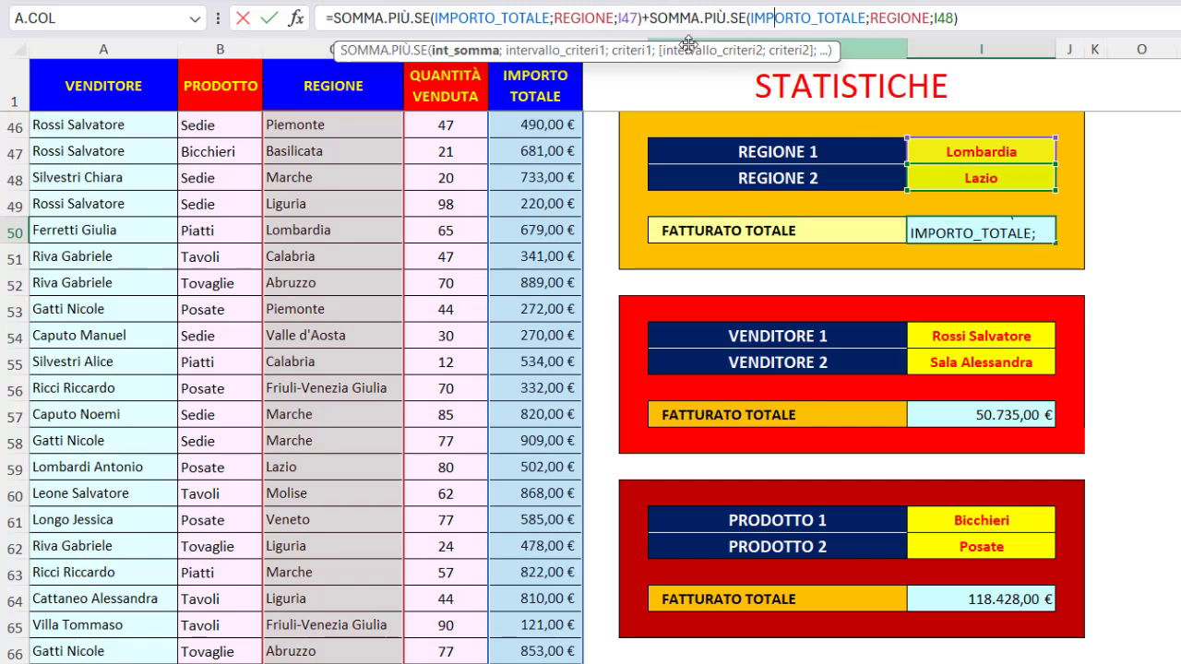
left_click(474, 57)
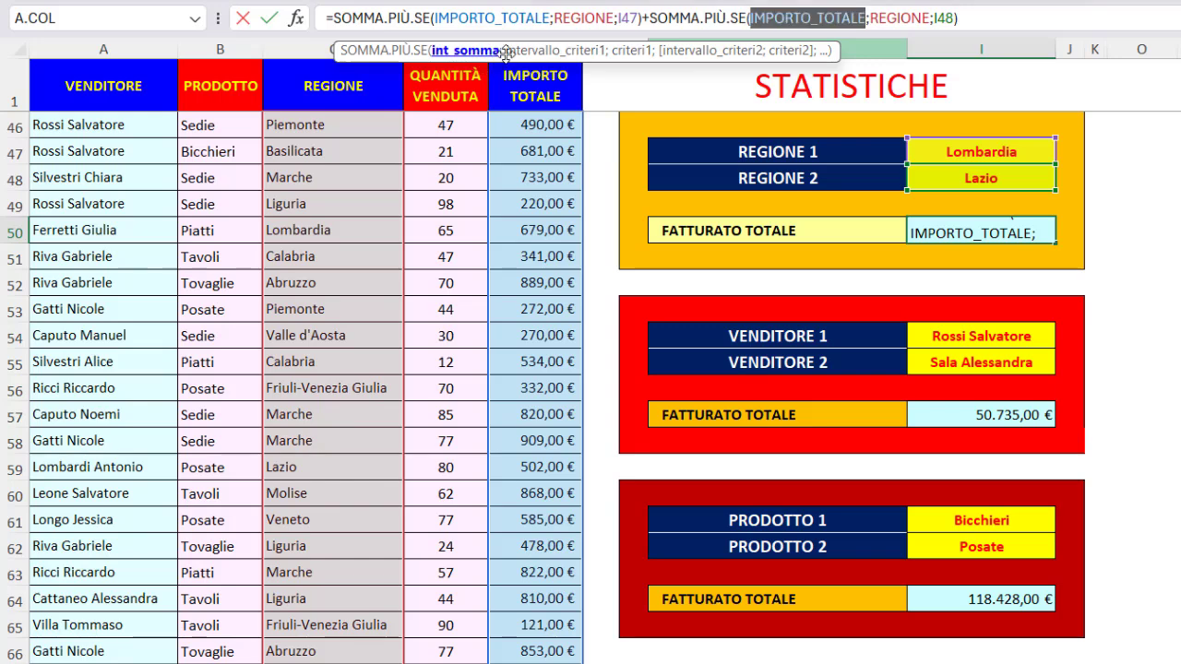
left_click(542, 52)
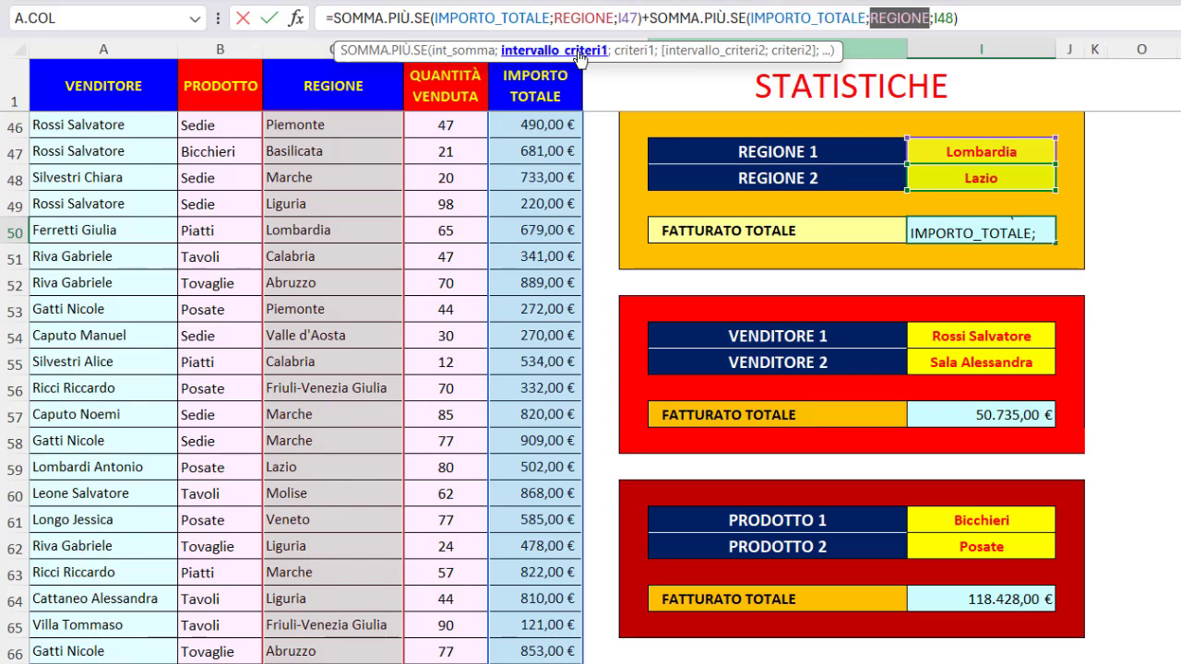
left_click(634, 52)
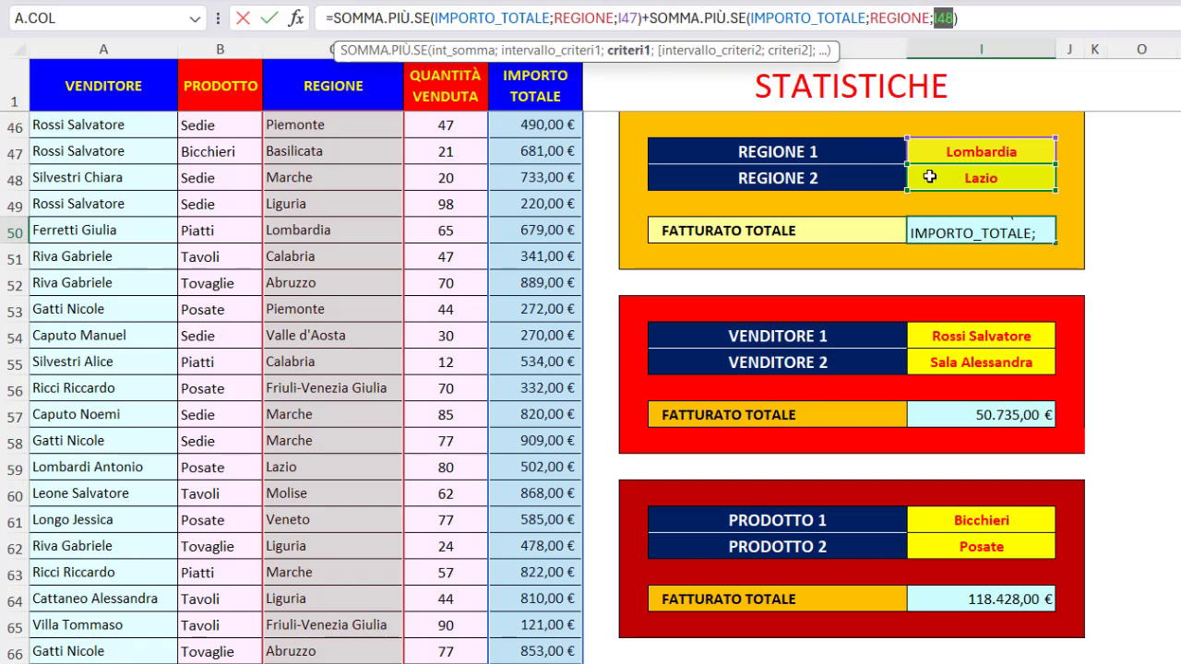
key("ctrl+Return")
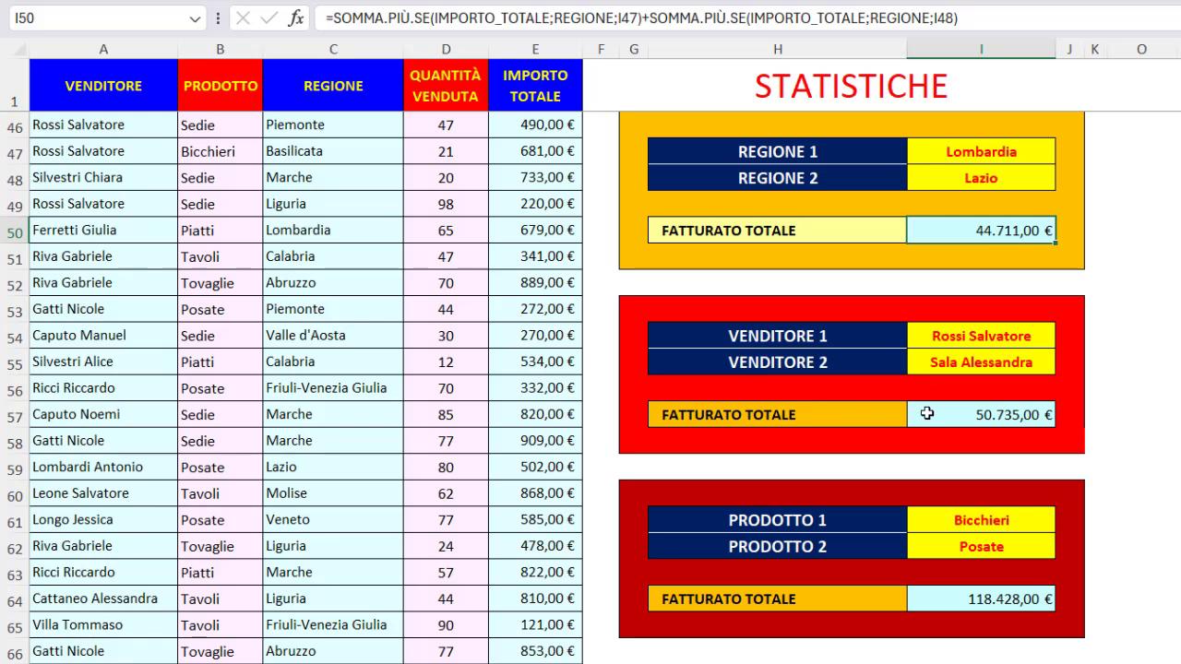
Step: Start a SOMMA.PIÙ.SE formula in I57 with the named range IMPORTO_TOTALE as the sum range
left_click(944, 413)
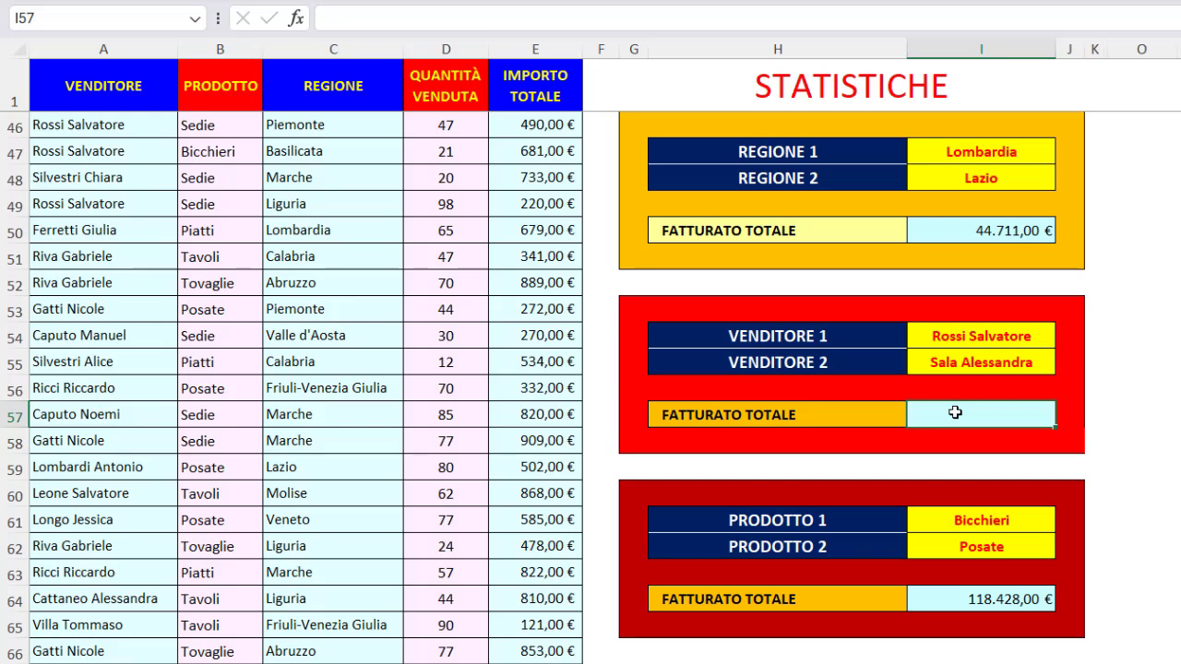
type("=som")
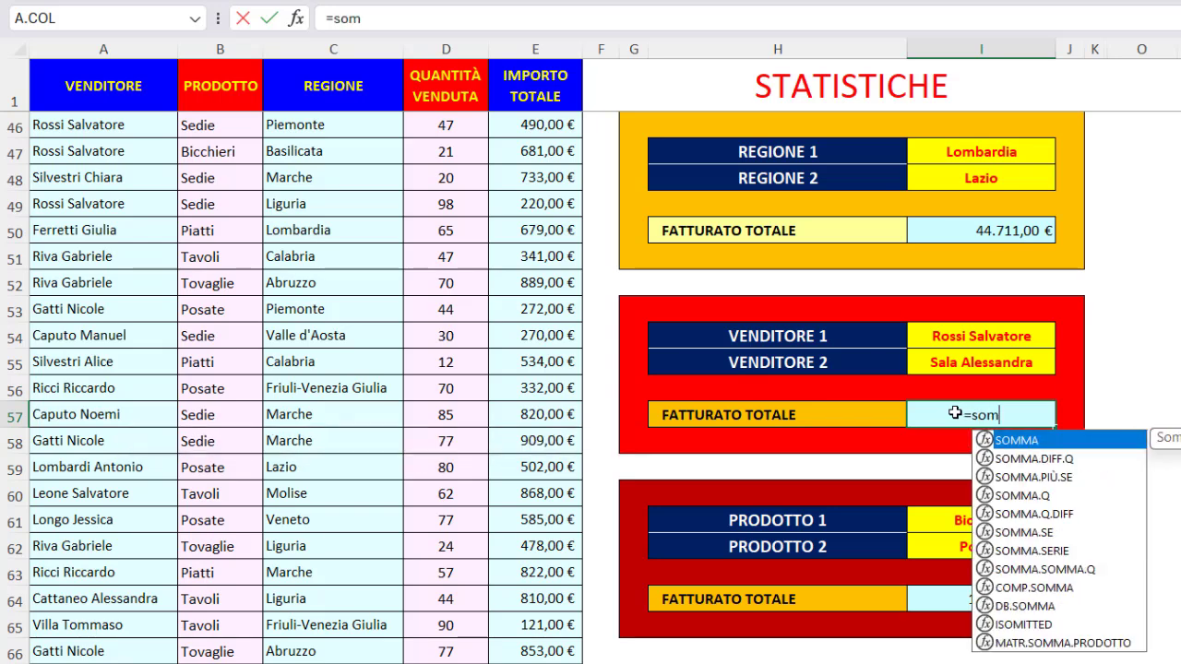
double_click(1019, 478)
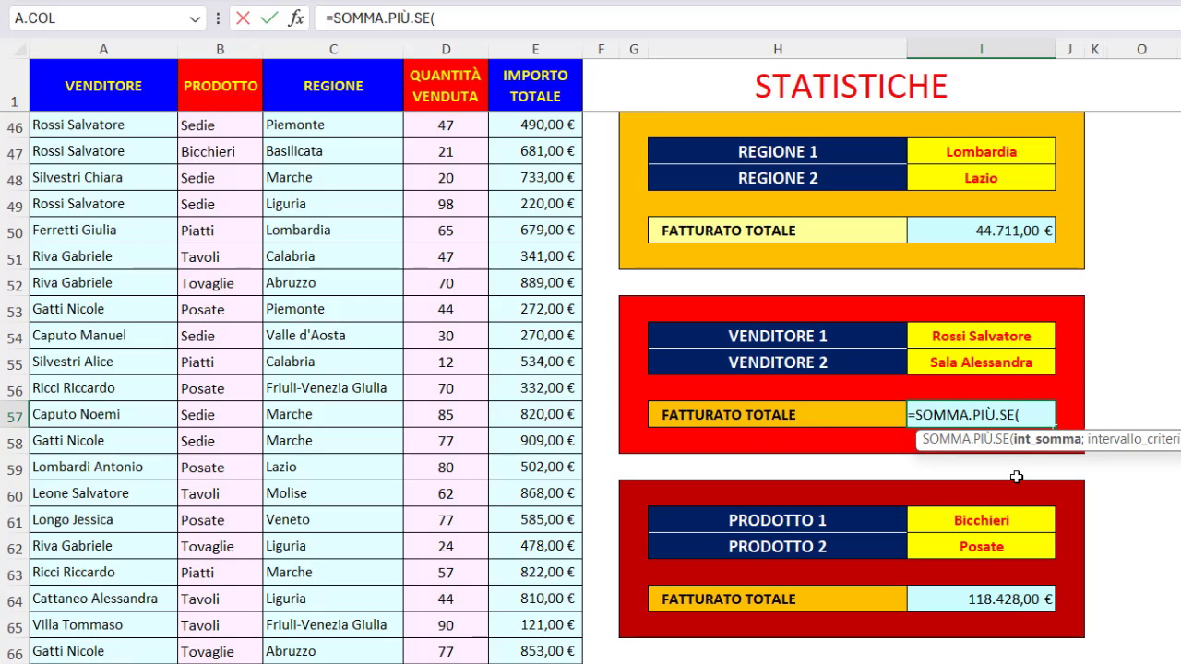
key("F3")
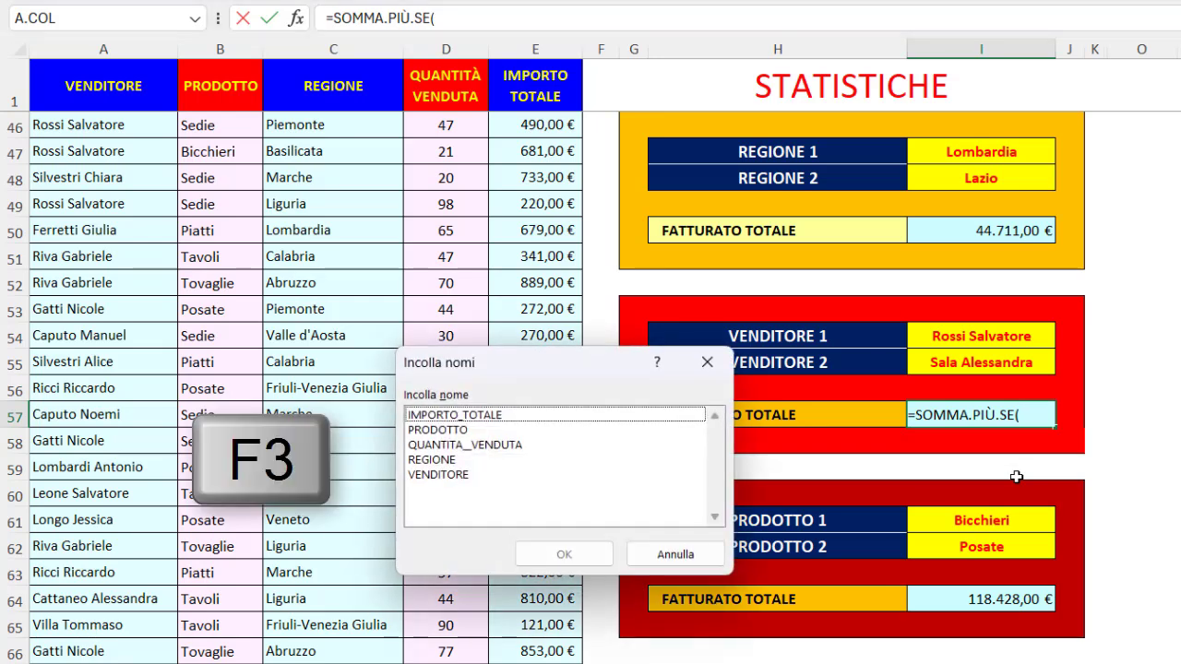
double_click(462, 418)
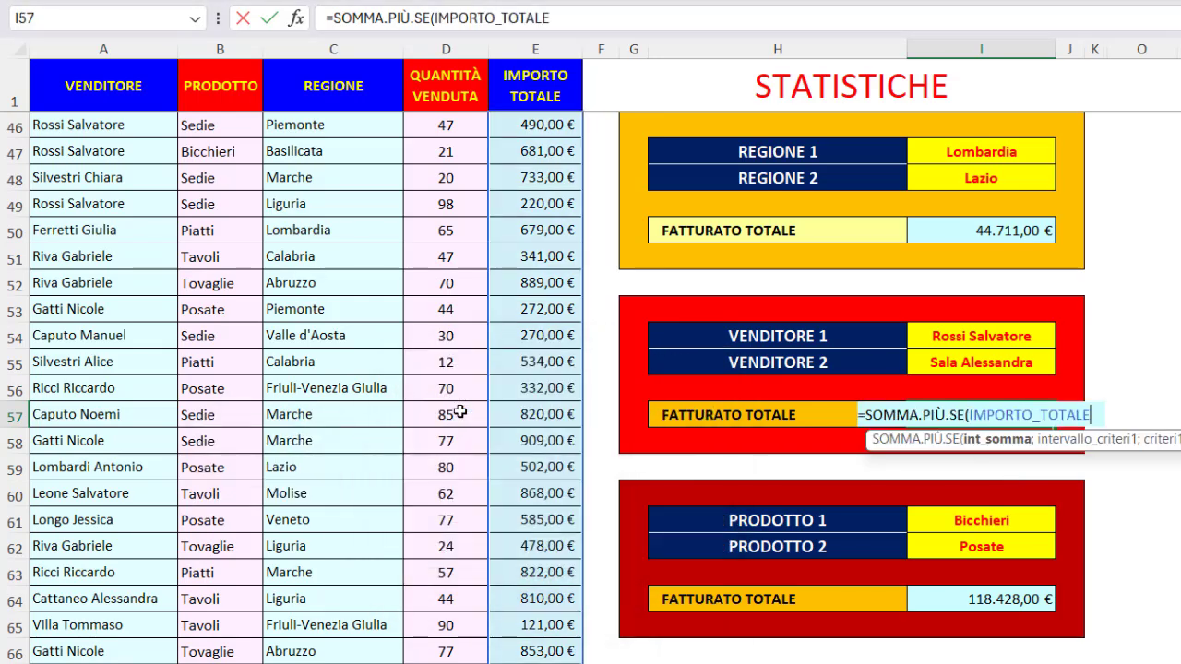
type(";")
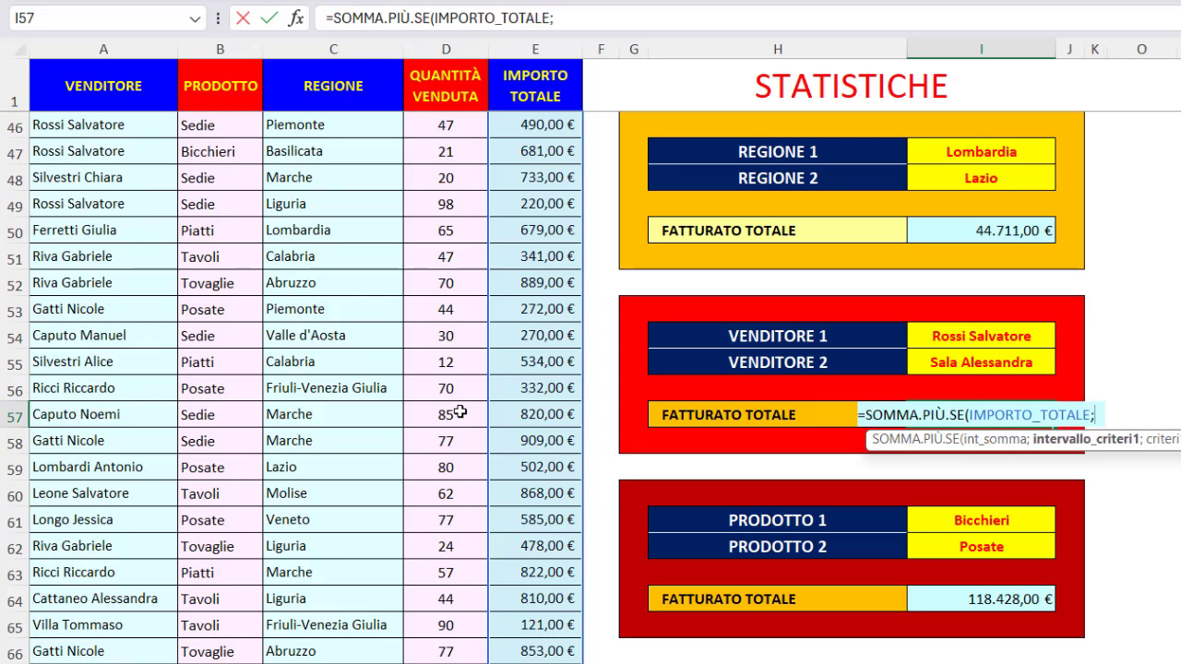
Step: Complete the I57 formula with the named range VENDITORE as criteria range and both seller cells I54:I55 as the criterion
key("F3")
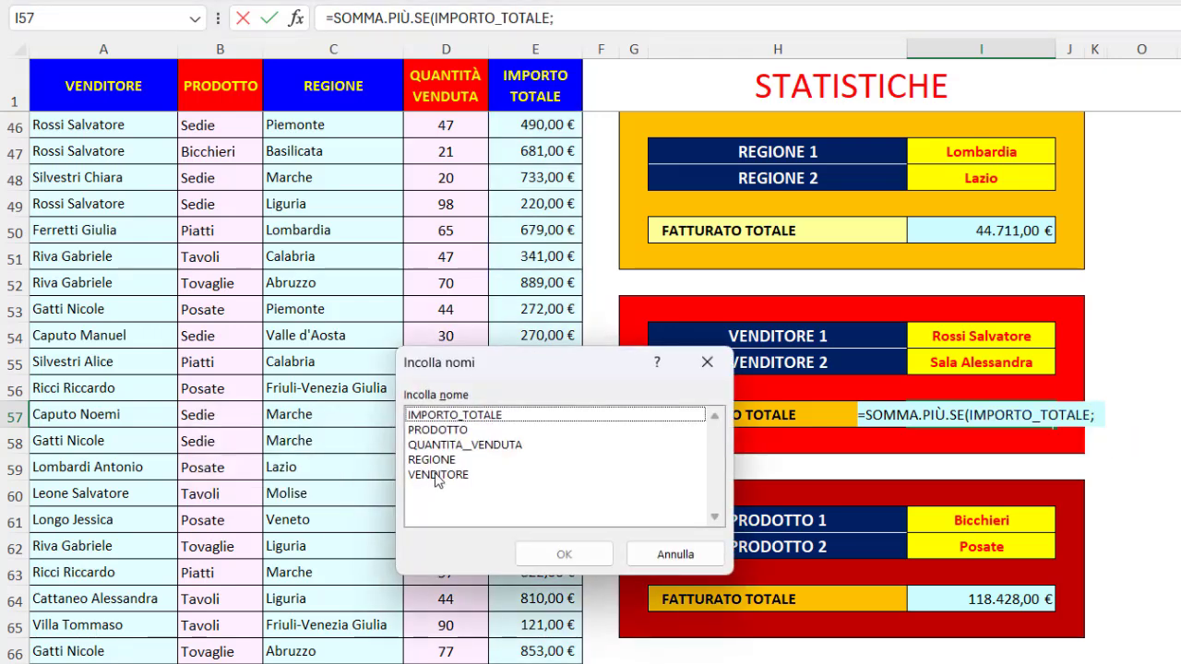
double_click(437, 475)
type(";")
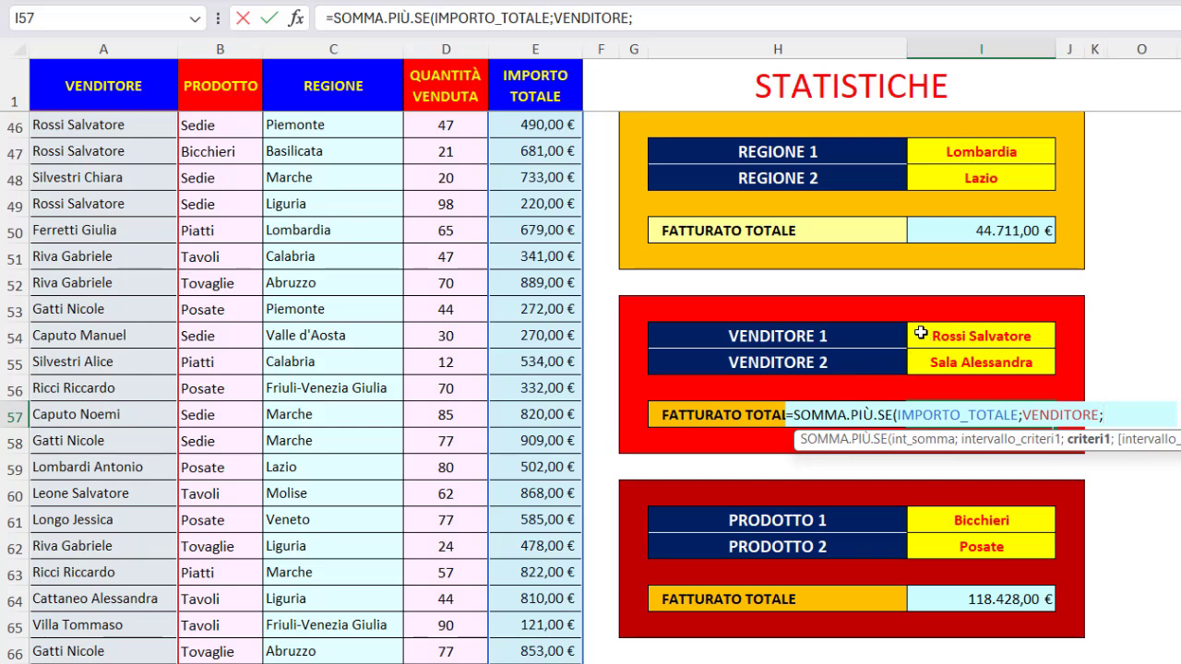
left_click_drag(921, 333, 929, 360)
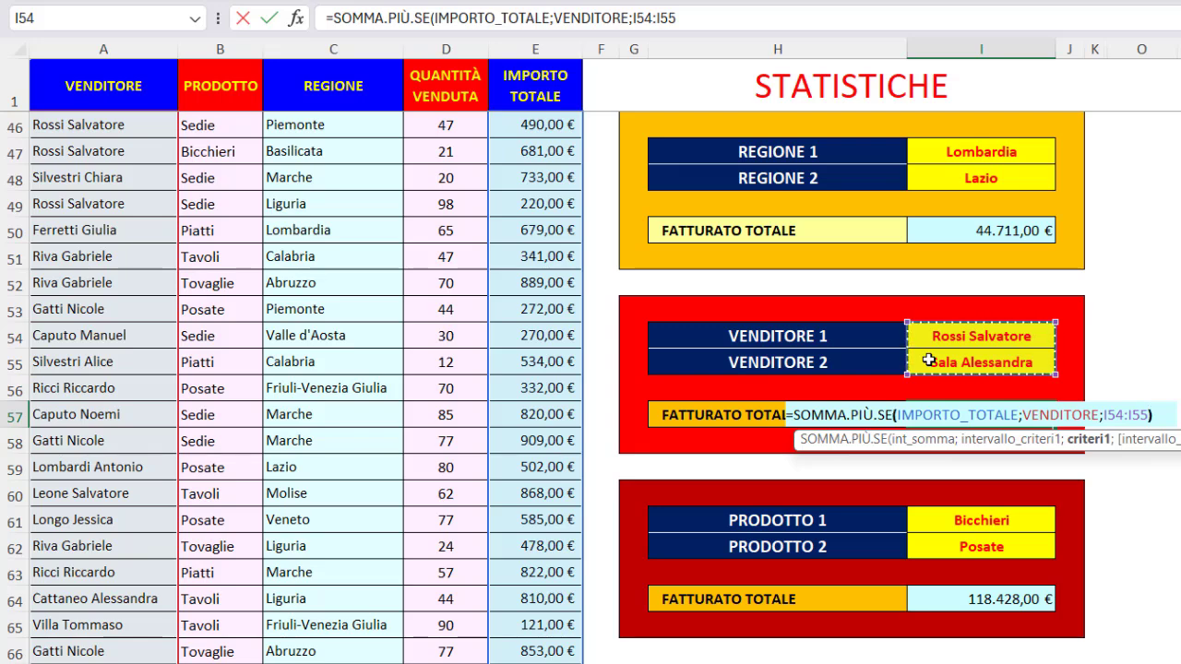
type(")")
key("Return")
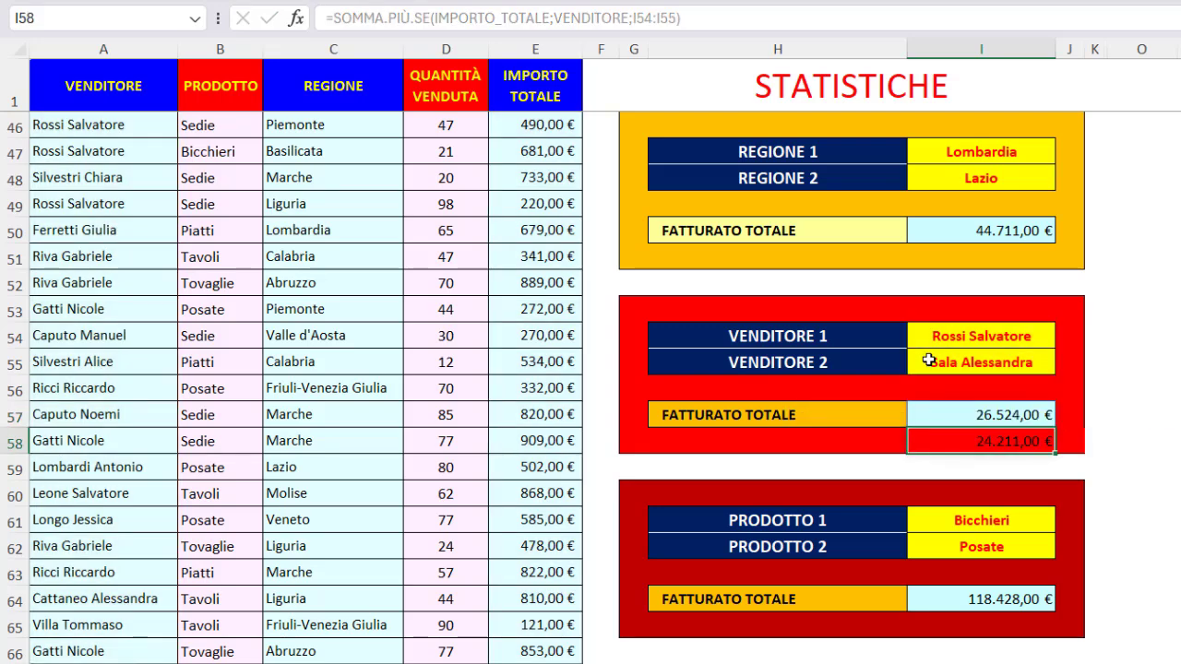
Step: Inspect the two per-seller results of the formula in I57 and I58
left_click(938, 416)
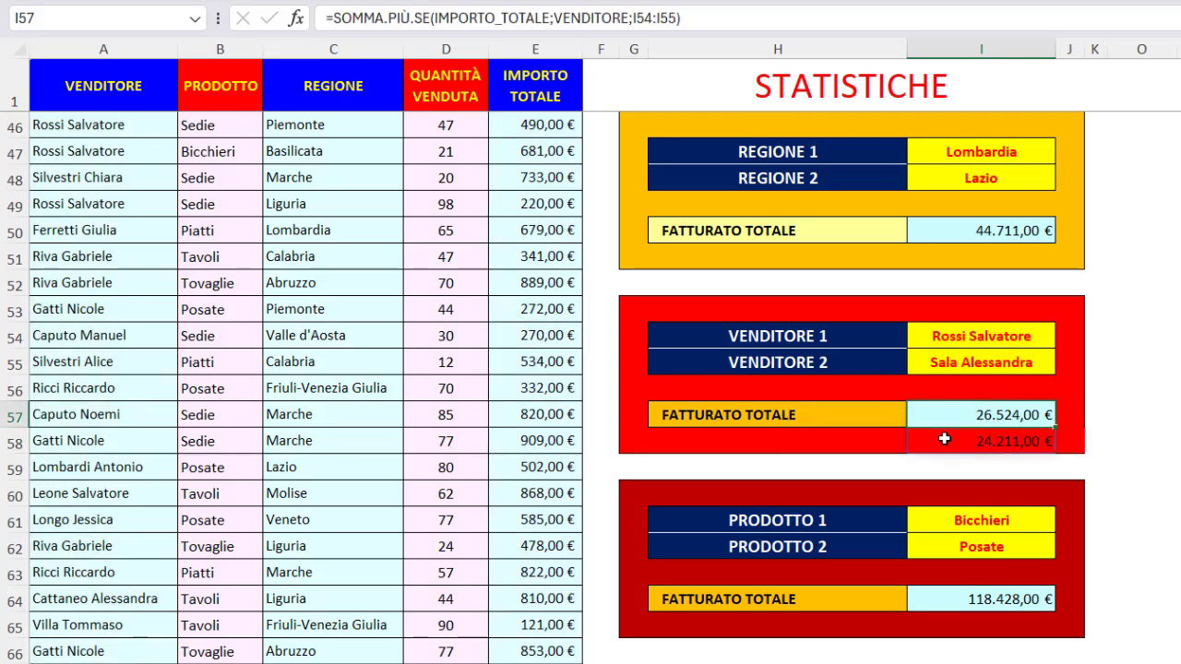
left_click(944, 439)
left_click(945, 420)
left_click(934, 443)
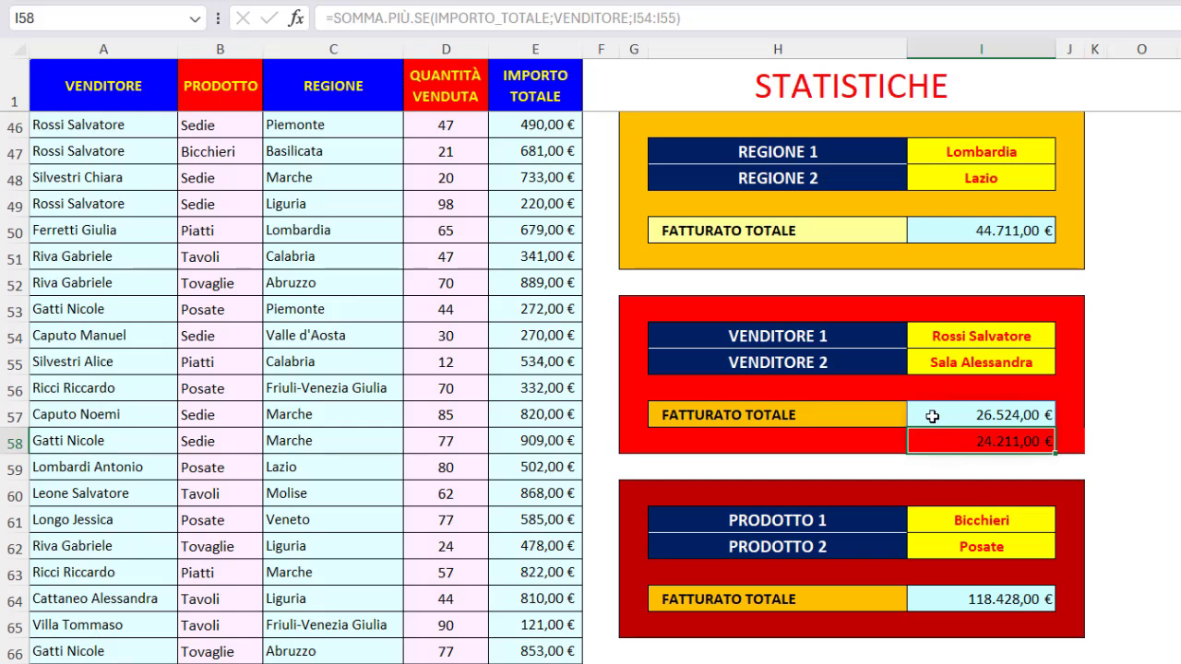
Step: Wrap the SOMMA.PIÙ.SE formula in I57 in a SOMMA function to combine the two sellers' amounts into one total
left_click(933, 417)
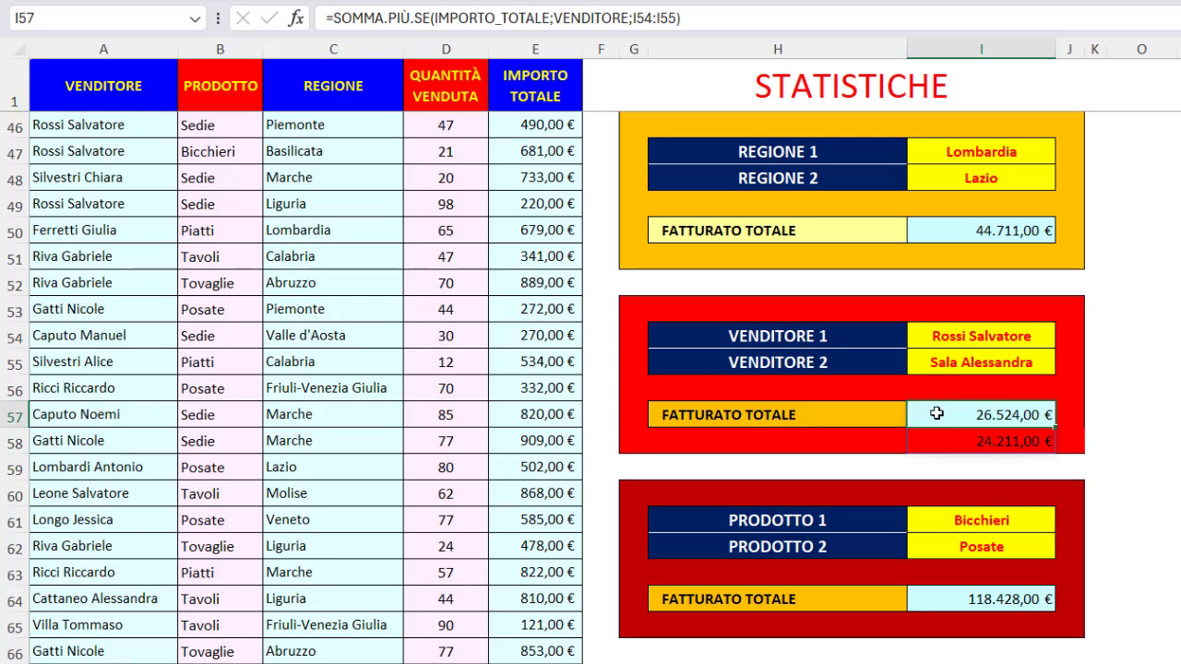
left_click(331, 17)
type("som")
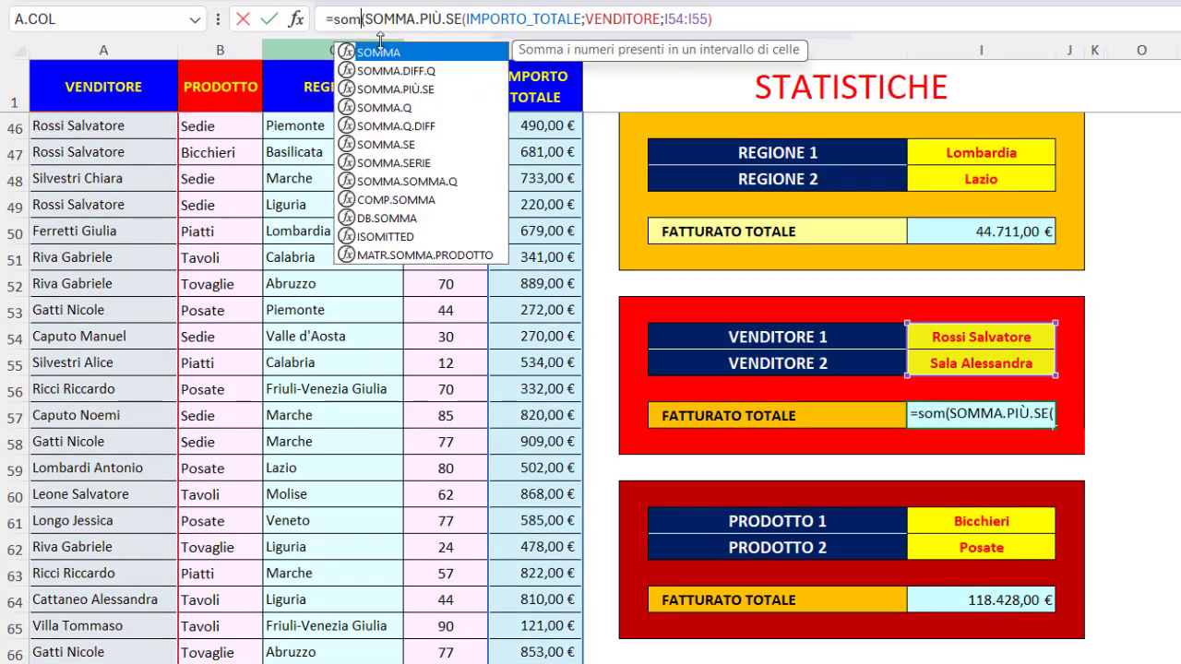
double_click(381, 54)
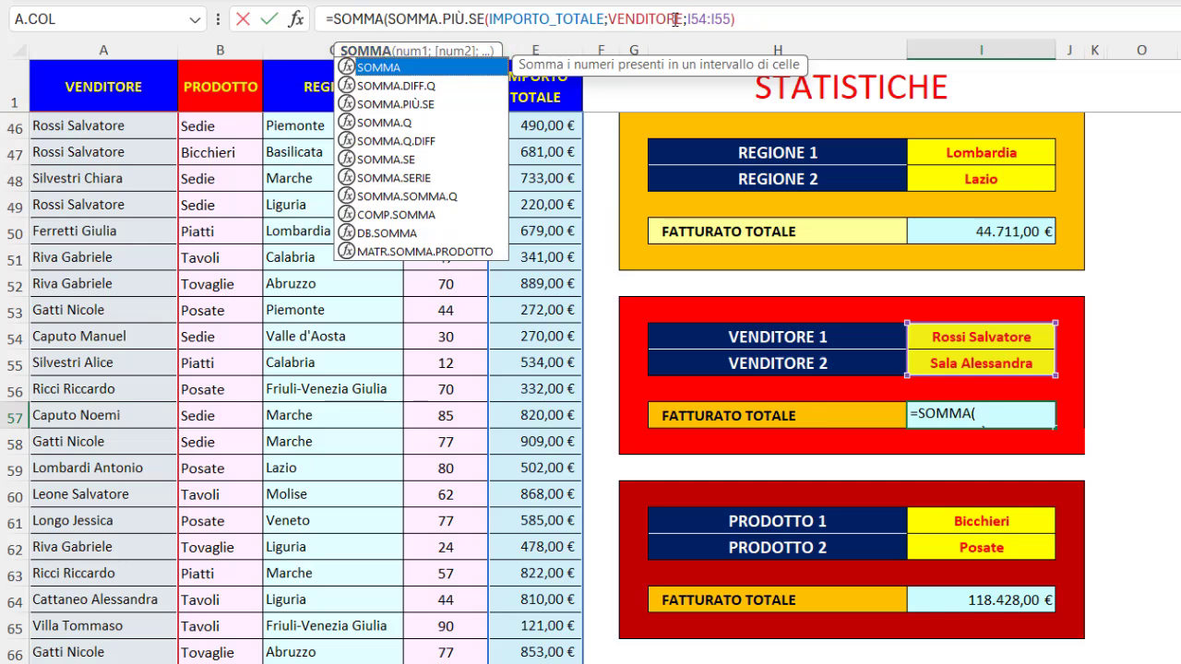
left_click(750, 20)
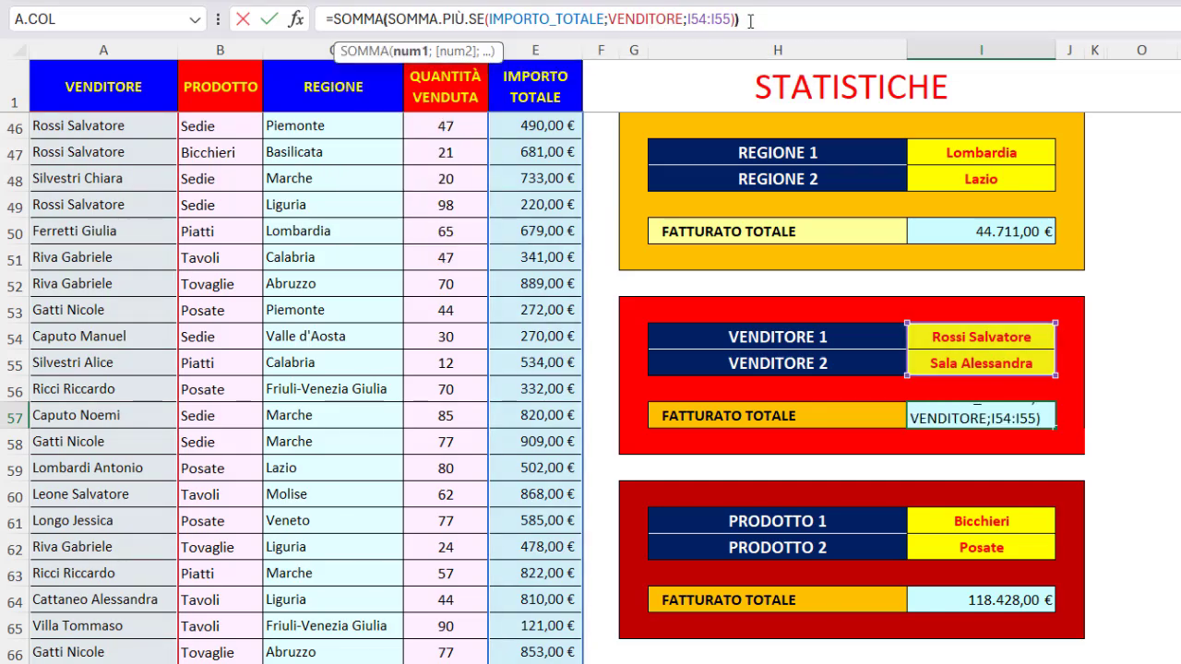
type(")")
key("Return")
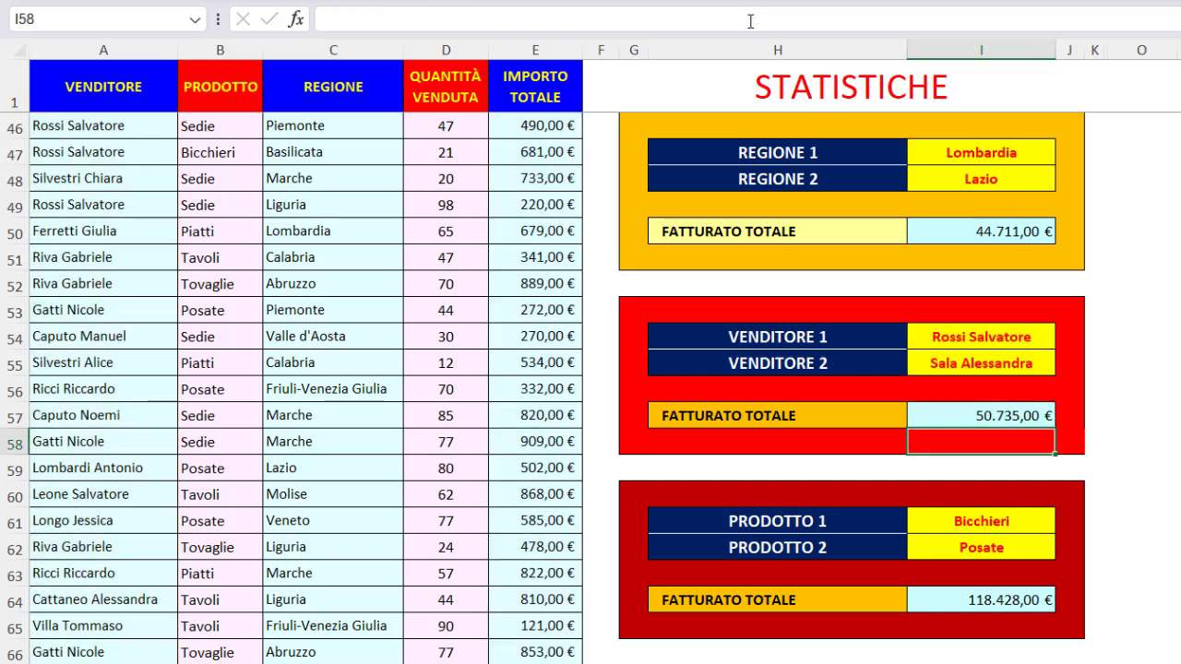
left_click(960, 417)
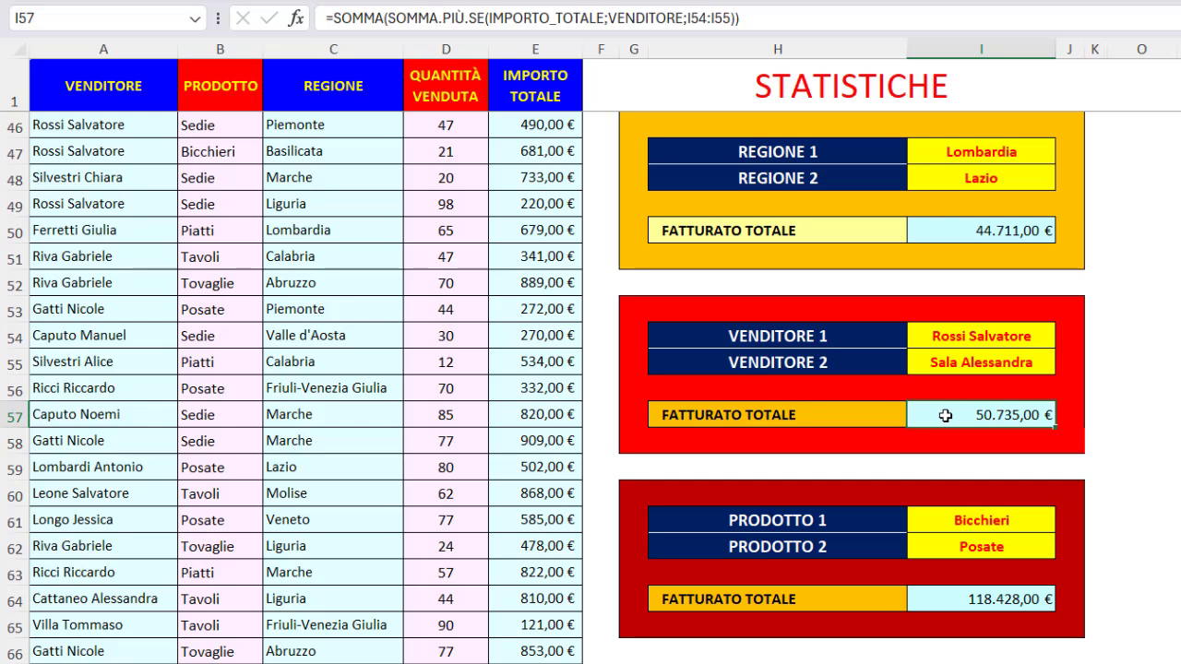
Step: Examine the two-product total formula in I64 and its criteria cells I61:I62
left_click(935, 601)
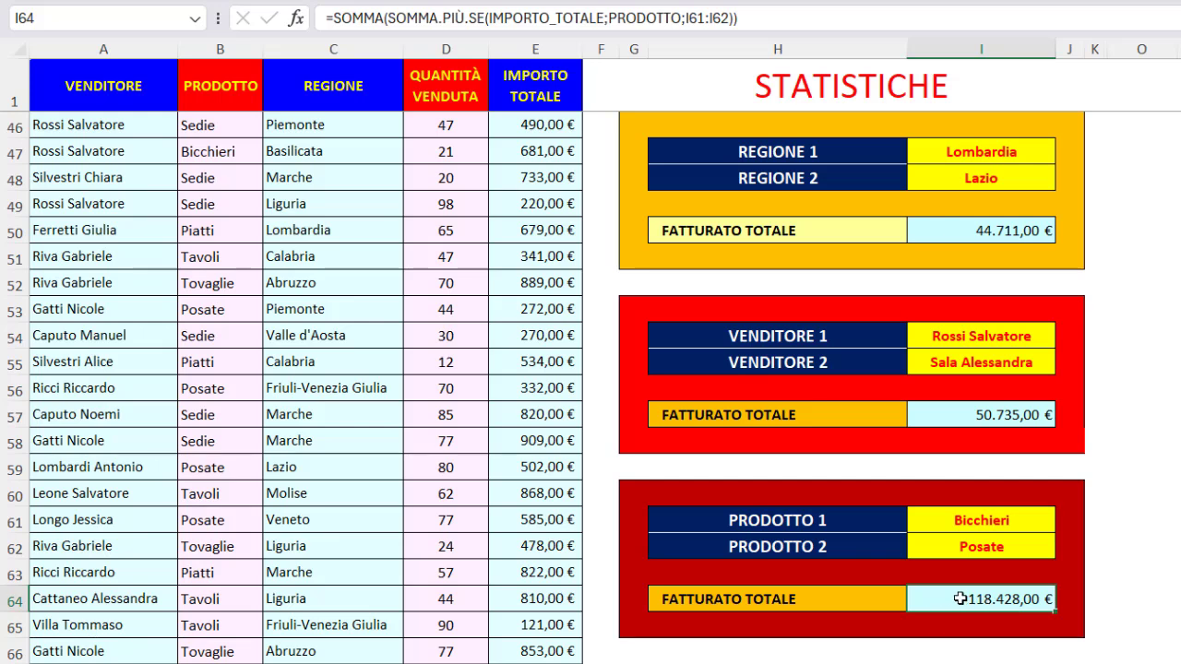
left_click(839, 602)
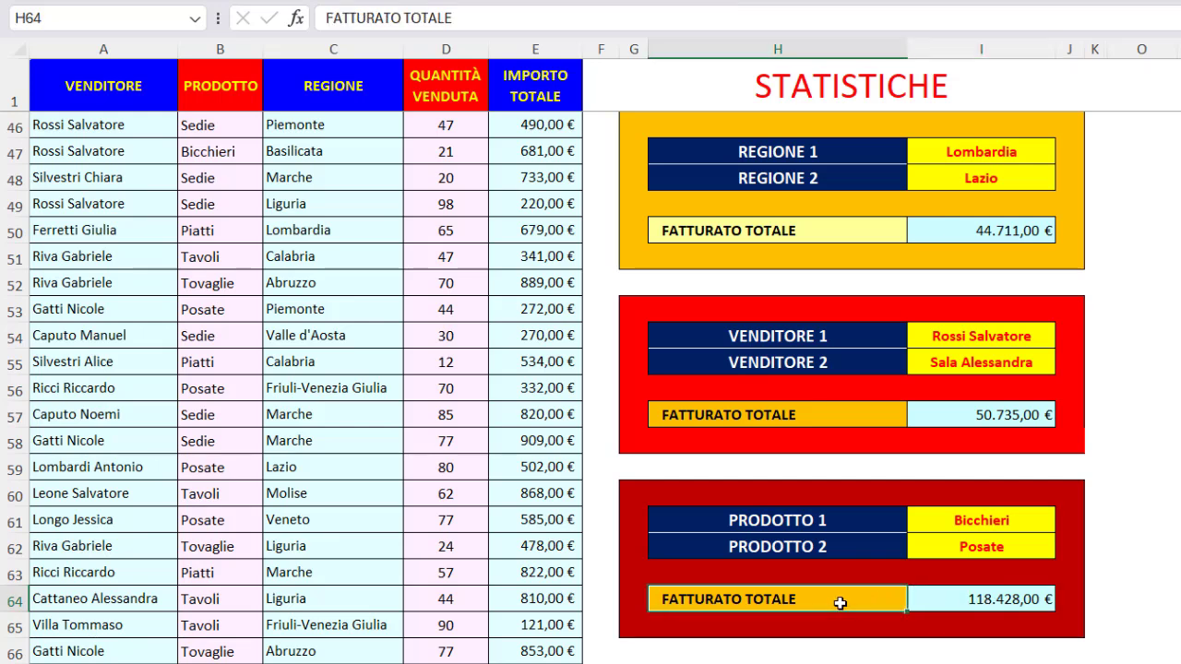
left_click(930, 522)
left_click_drag(930, 523, 936, 545)
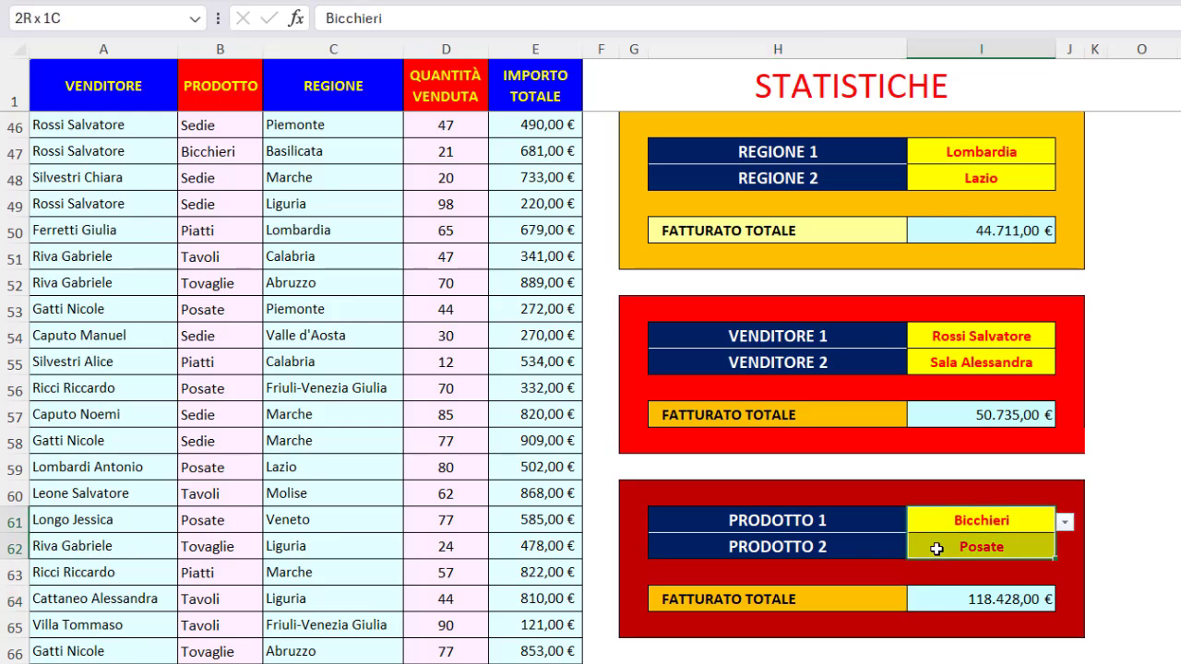
left_click(928, 597)
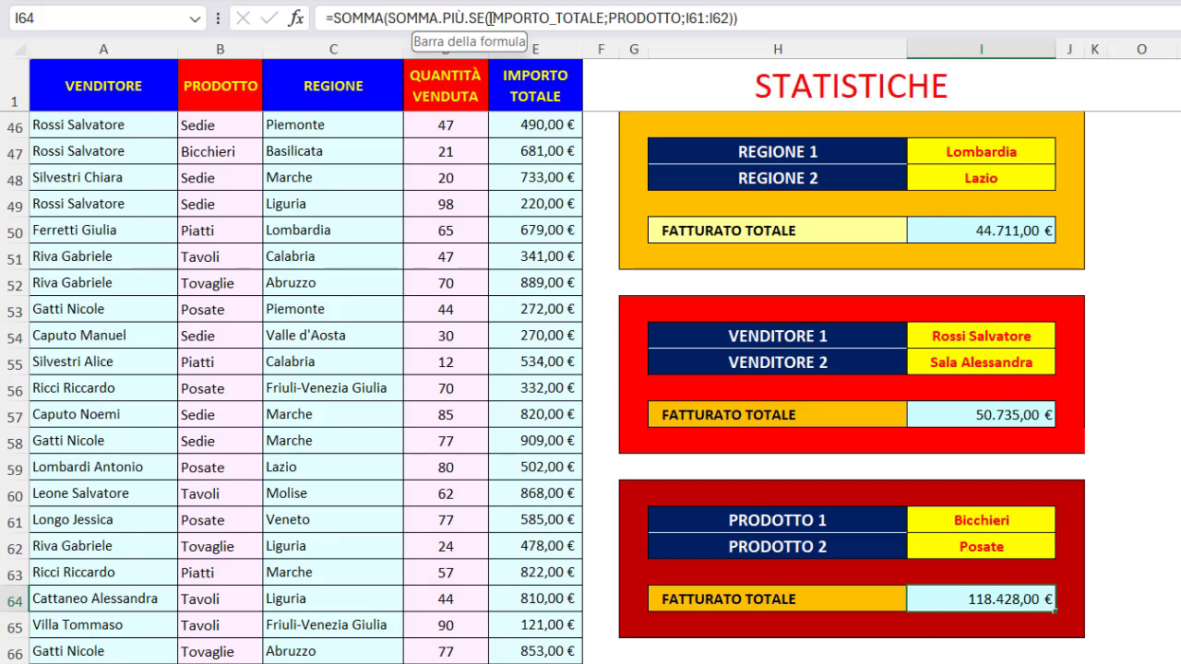
left_click(679, 84)
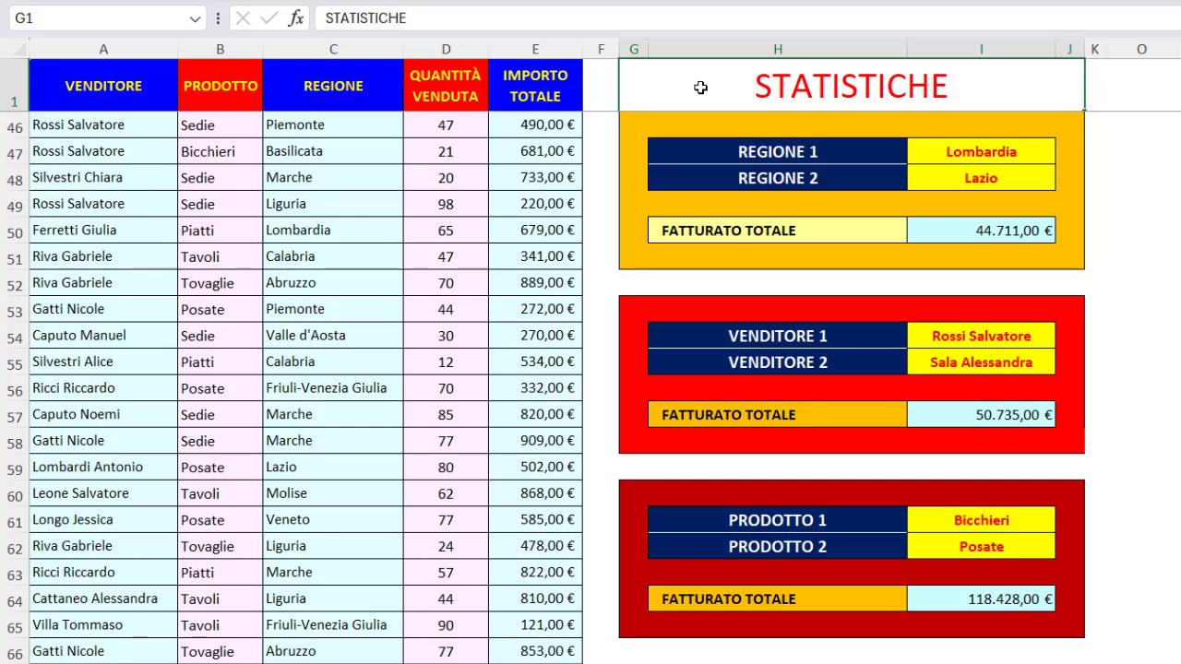
Step: Review the two-region formula in I50 and the workbook's list of defined names
left_click(935, 232)
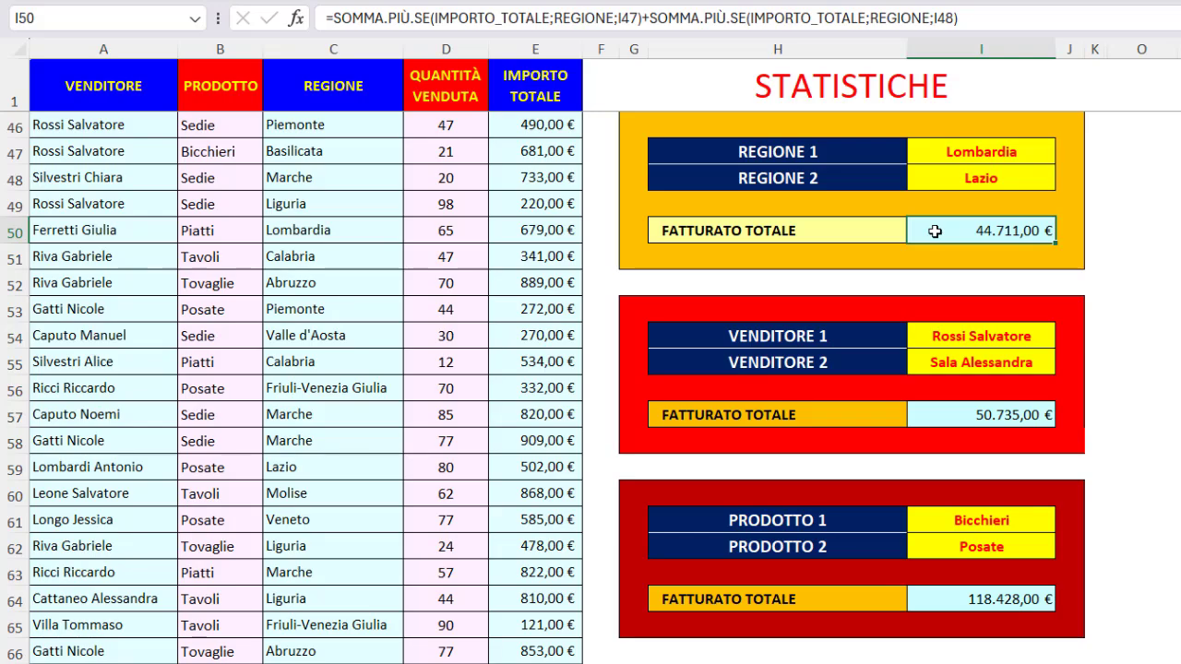
left_click(679, 81)
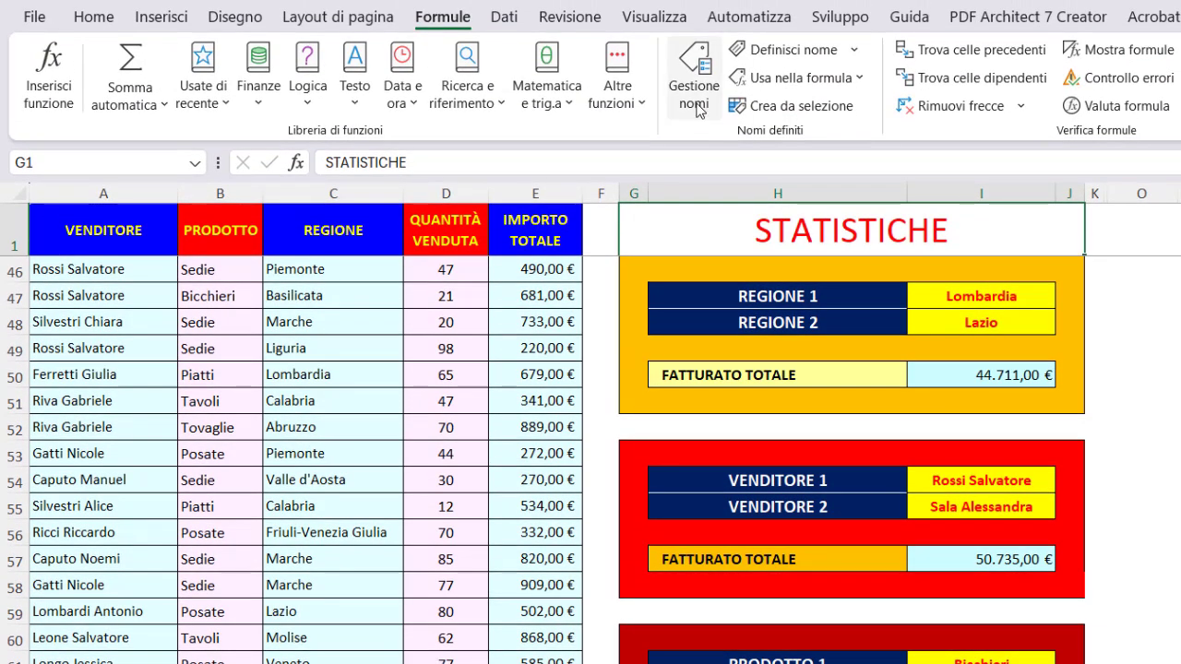
left_click(694, 66)
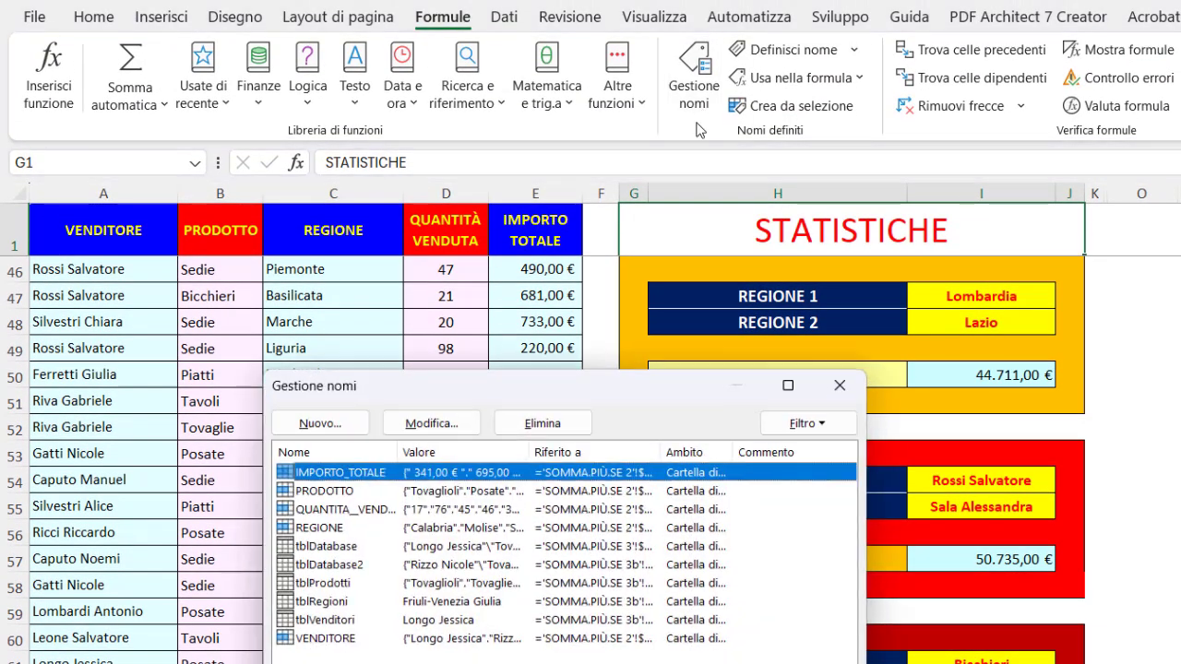
left_click(840, 386)
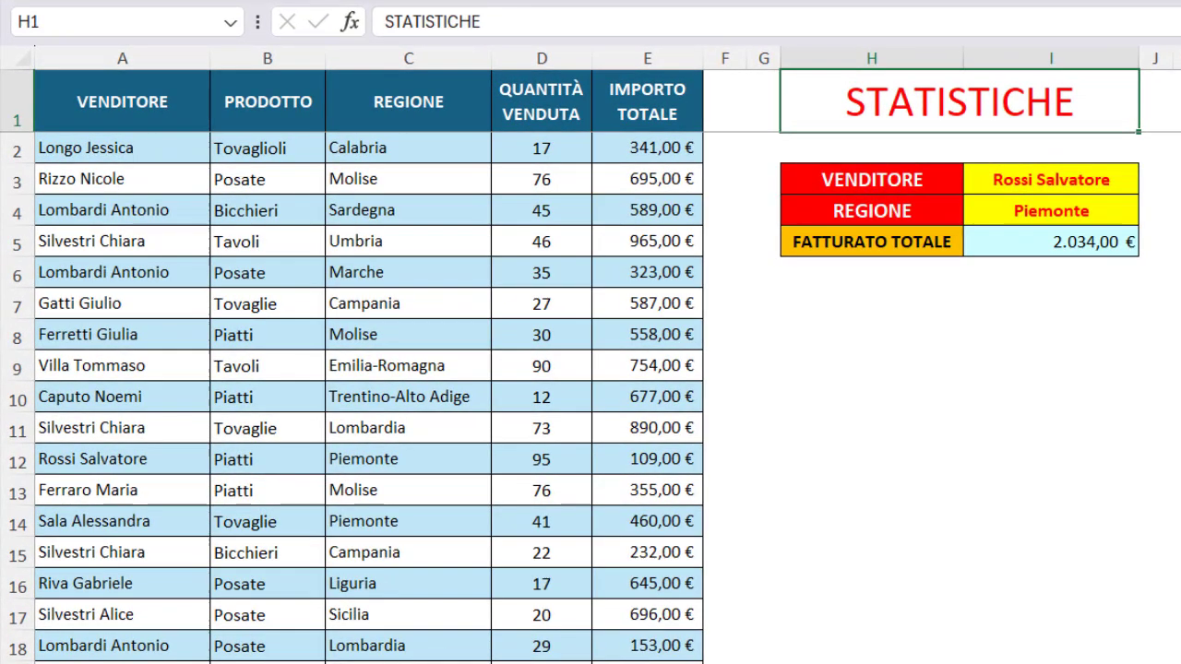
Step: Switch to the sheet with the blue sales table and examine its data and the seller and region choices in I3 and I4
left_click(143, 109)
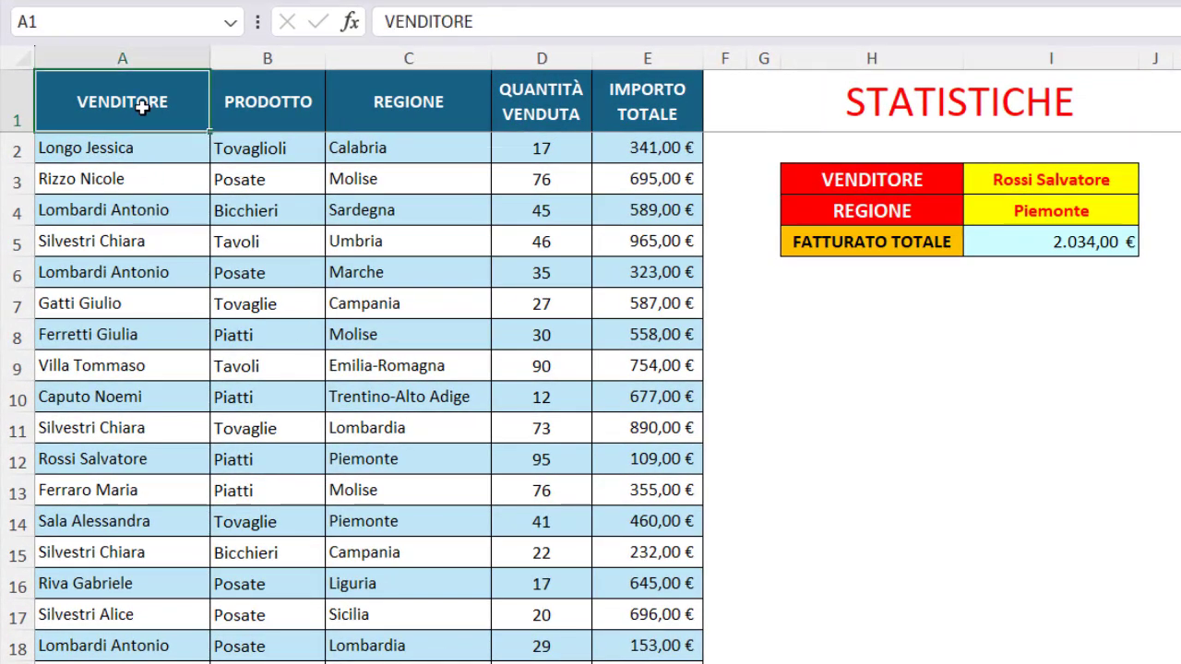
left_click_drag(406, 304, 635, 596)
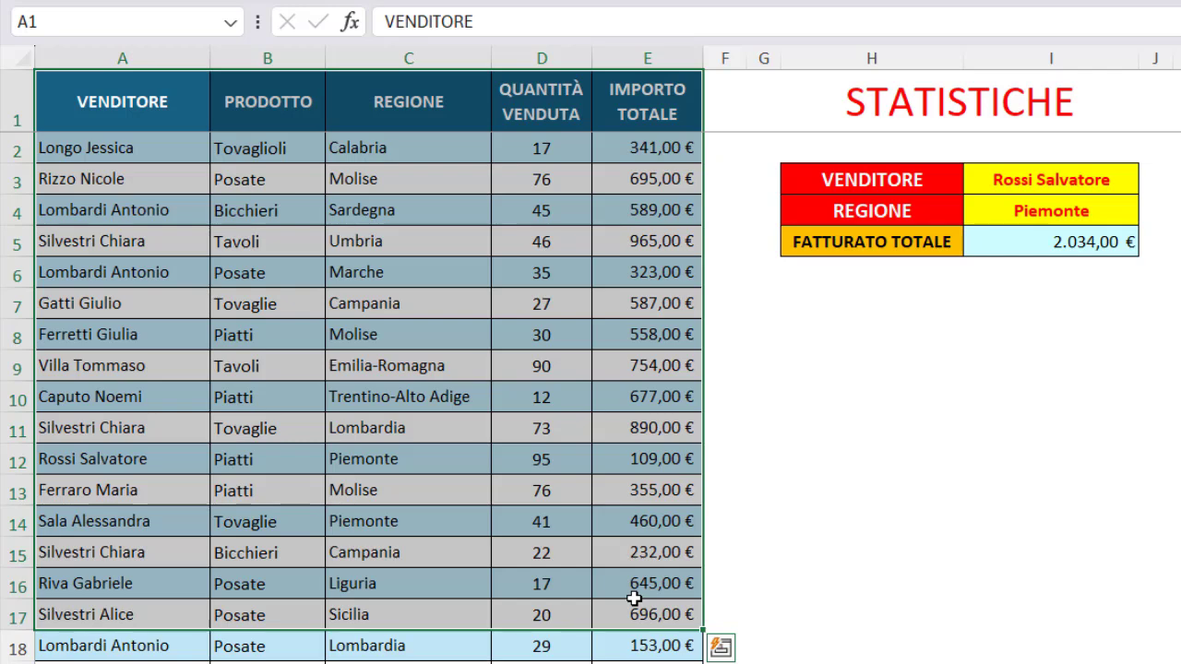
left_click(1095, 180)
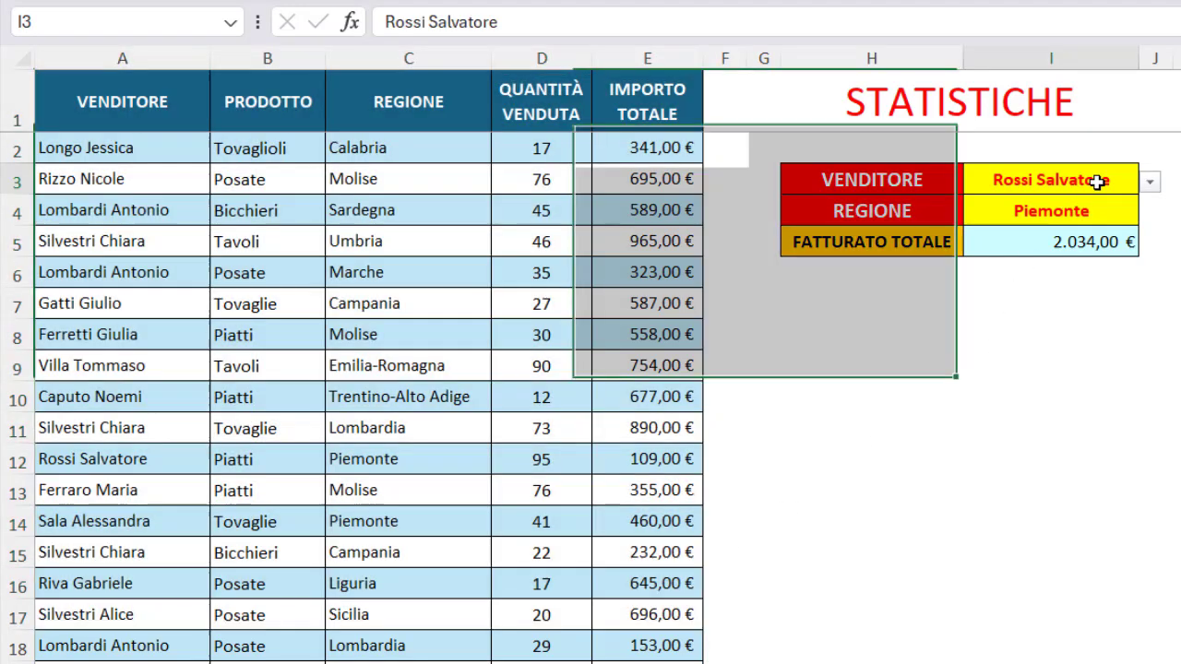
left_click(1151, 183)
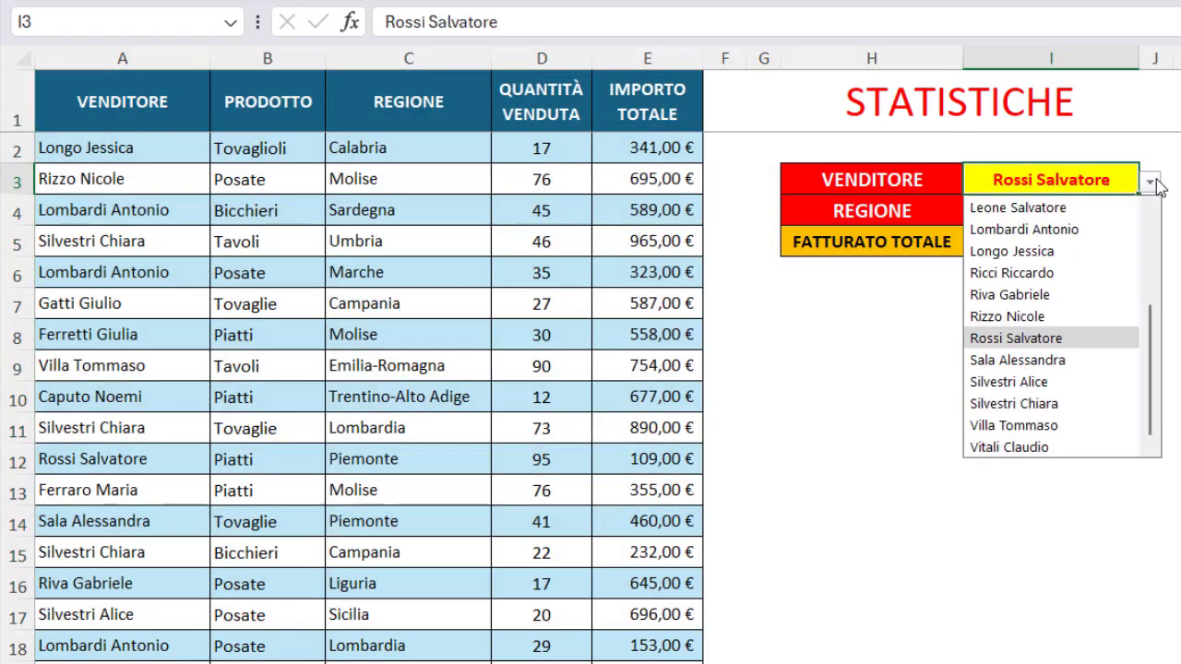
left_click(1152, 183)
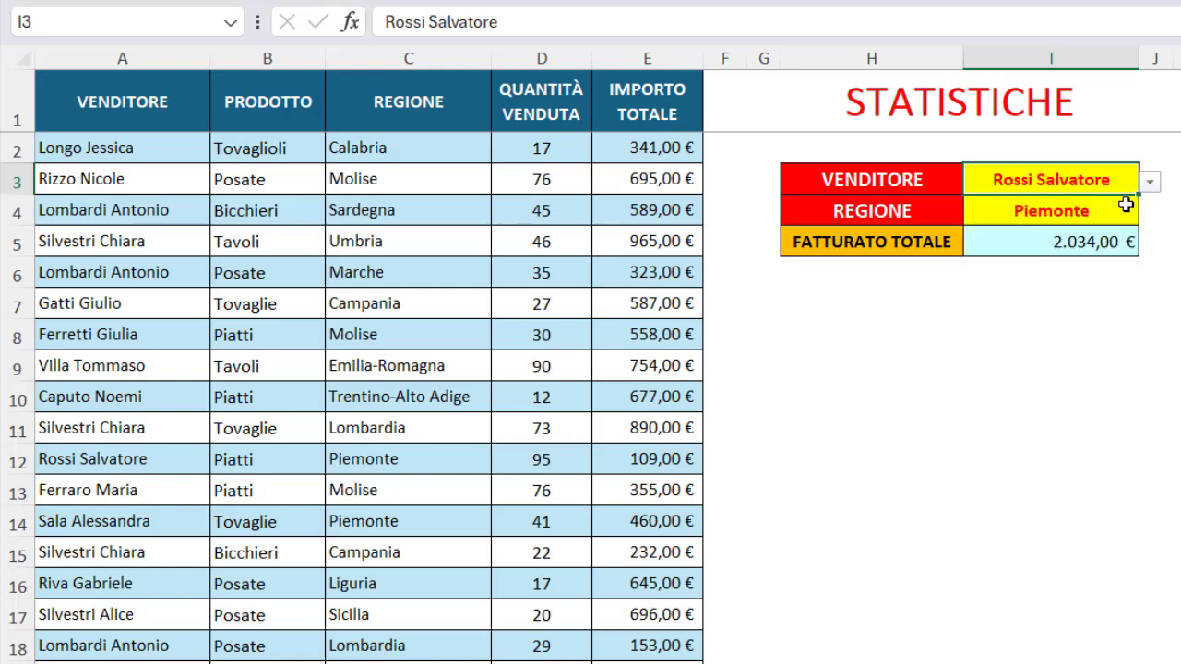
left_click(1125, 207)
left_click(1150, 215)
left_click(1150, 215)
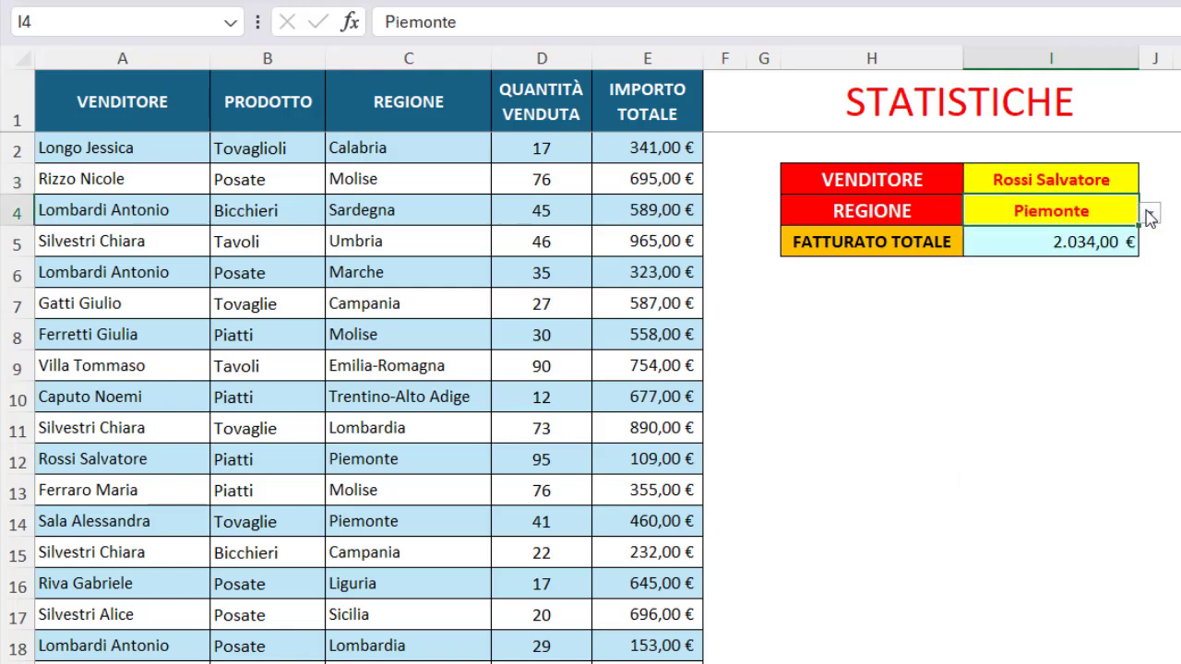
left_click(914, 243)
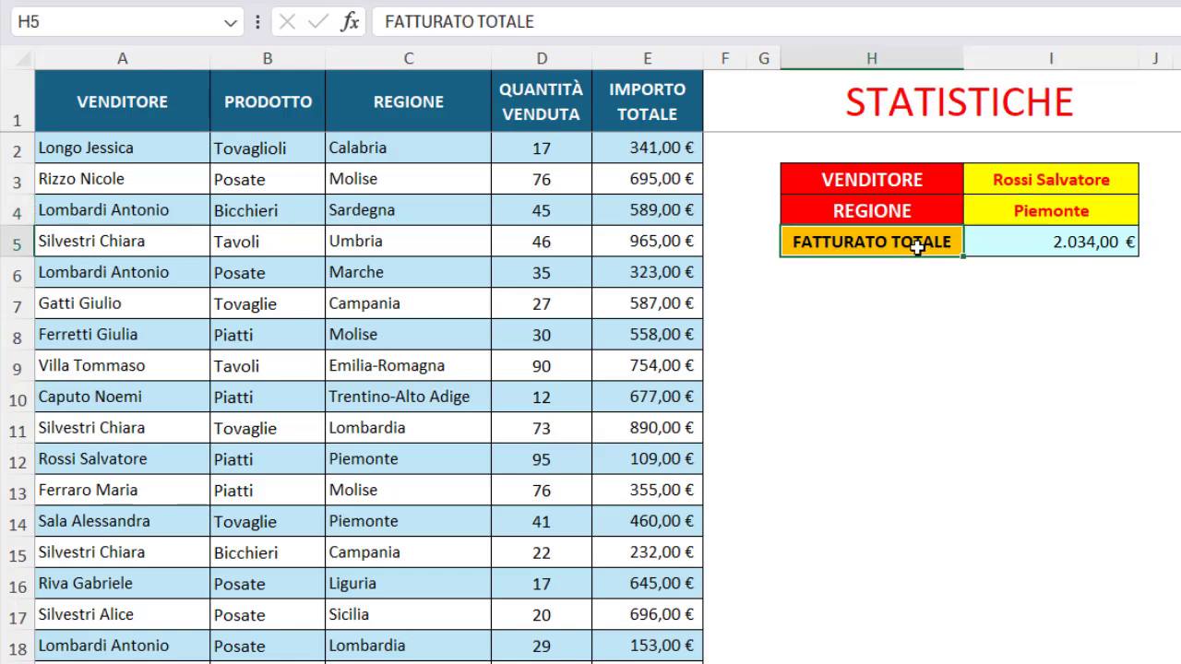
left_click(1125, 179)
left_click(1112, 210)
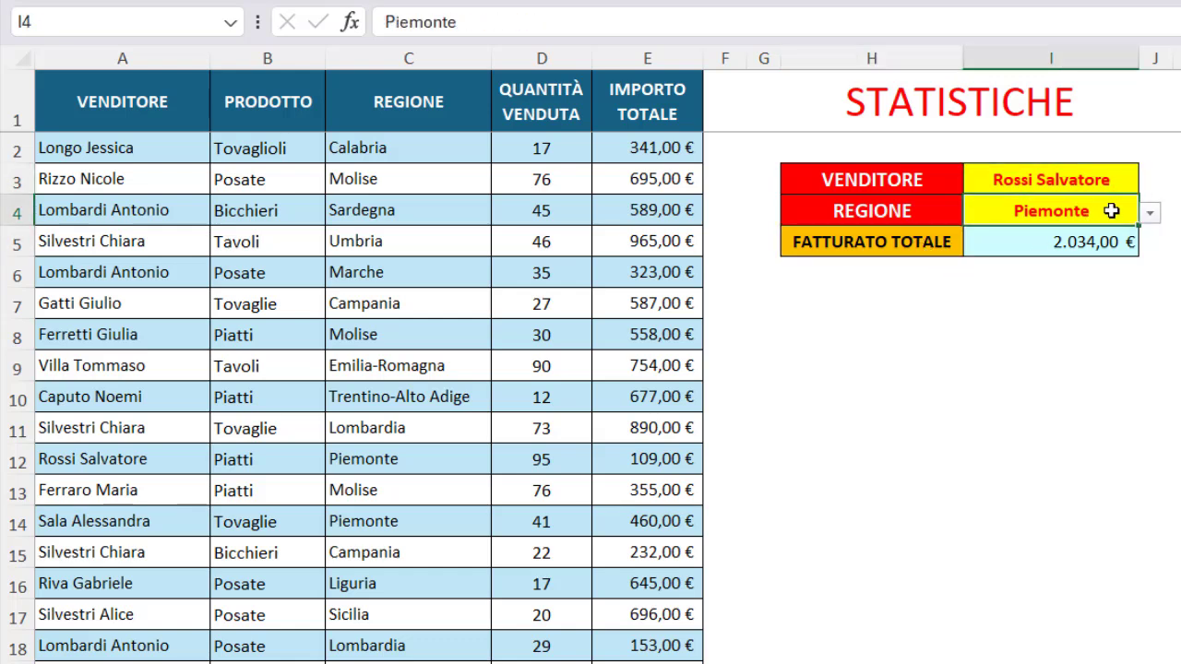
Step: Check the sum range and the two criteria ranges of the SOMMA.PIÙ.SE formula in I5
left_click(1103, 236)
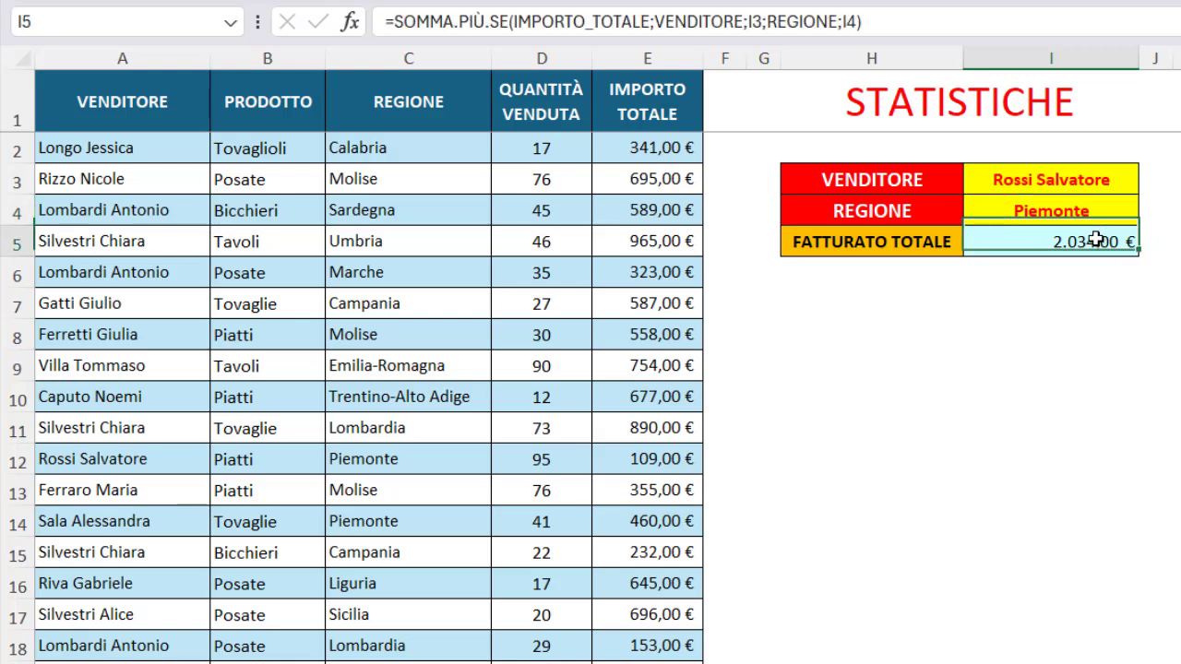
left_click(554, 21)
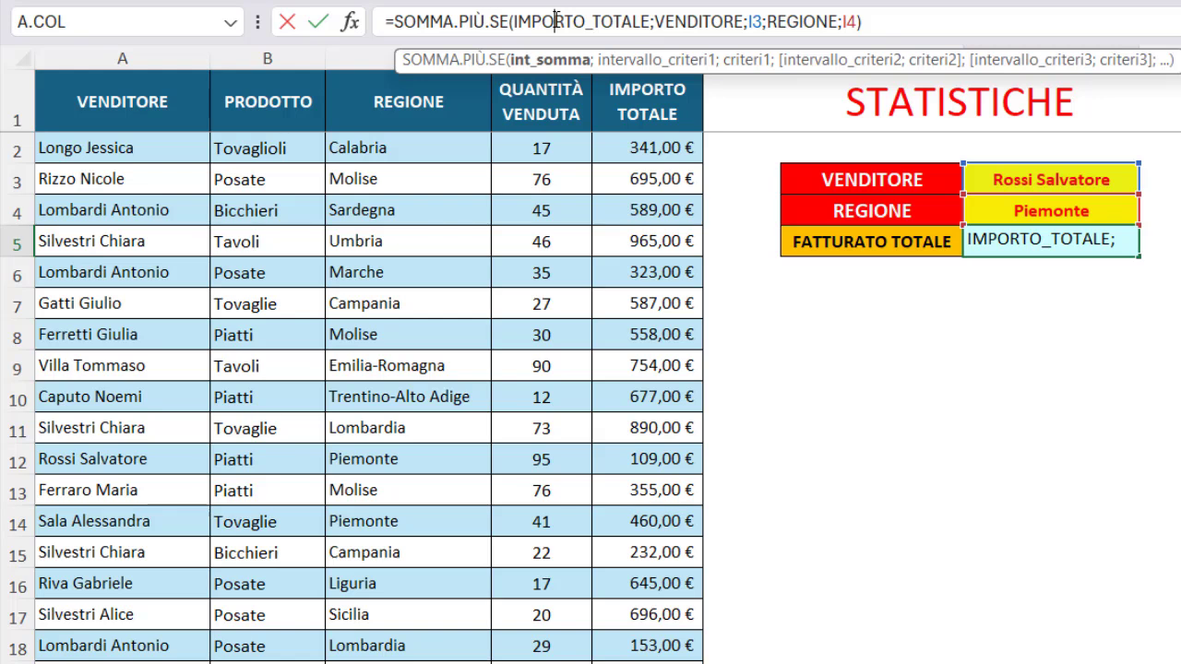
left_click(558, 61)
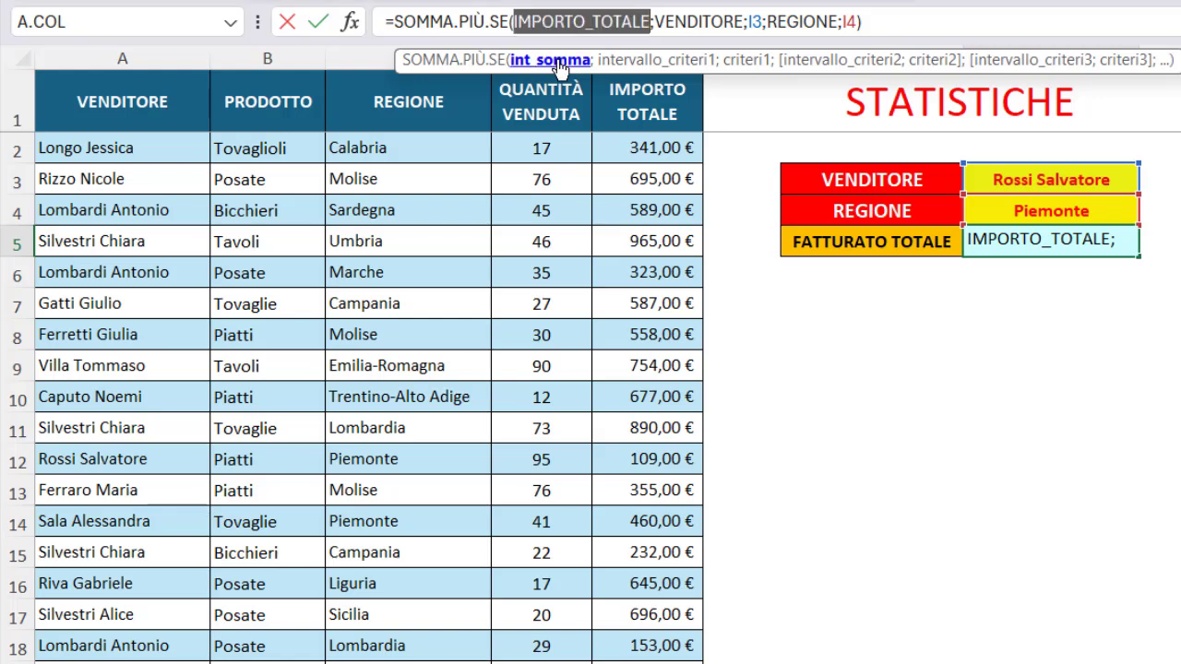
left_click(638, 62)
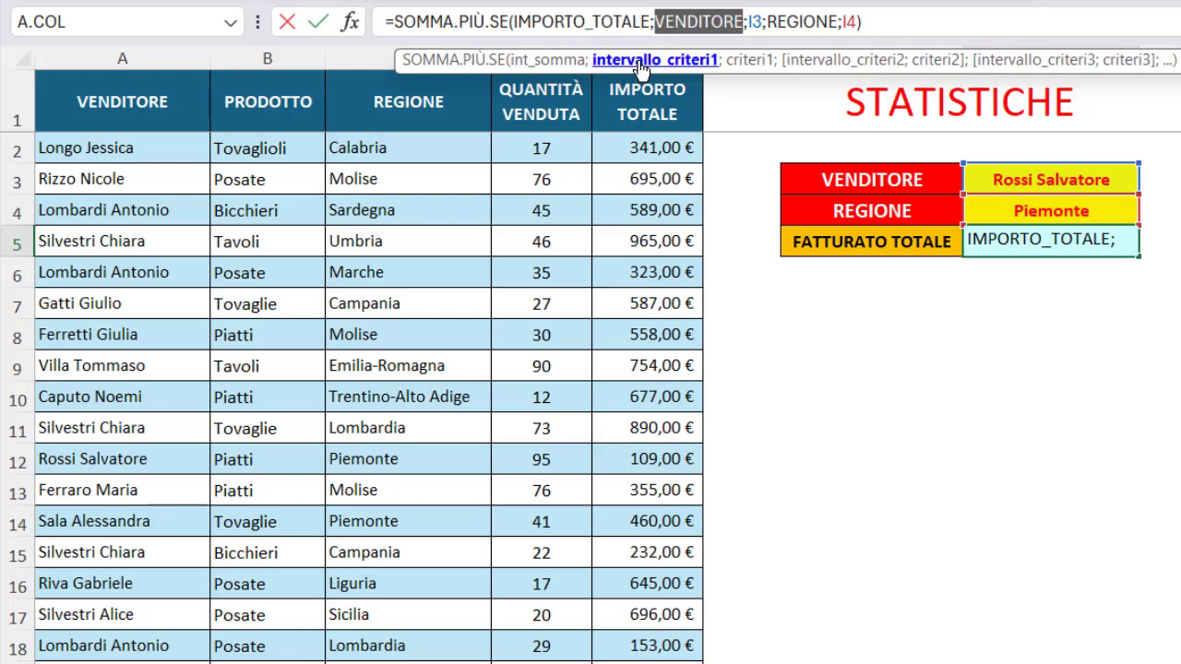
left_click(819, 72)
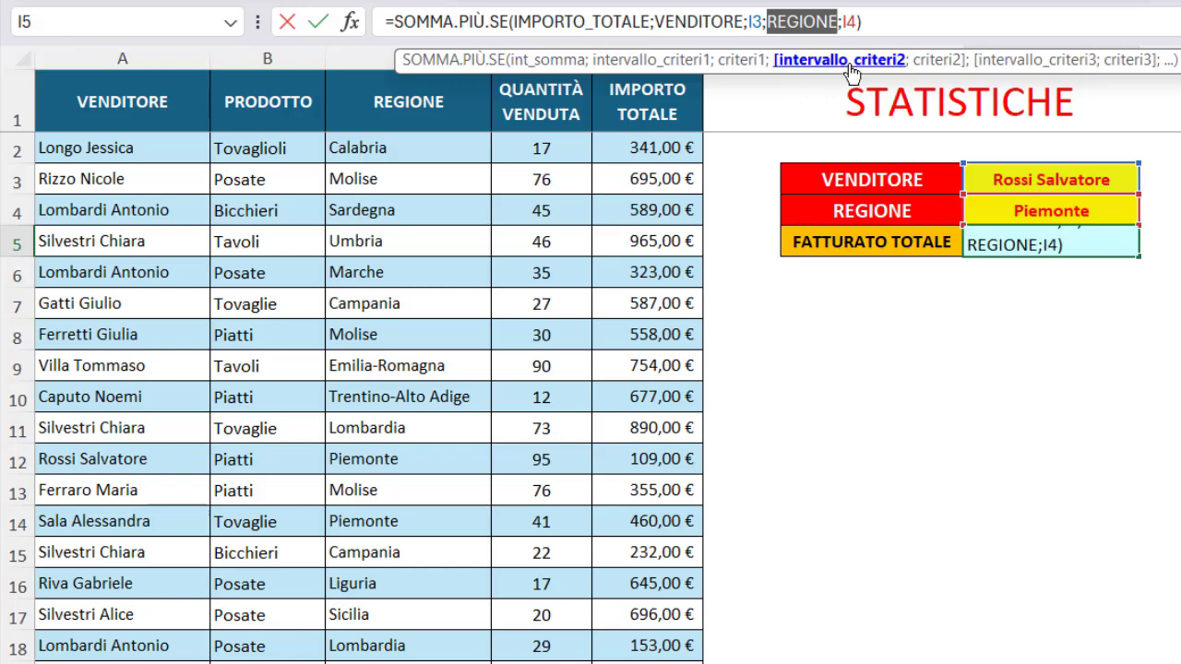
Step: Replace the sum range and first criteria range in the I5 formula with tblDatabase[IMPORTO TOTALE] and tblDatabase[VENDITORE]
left_click(549, 61)
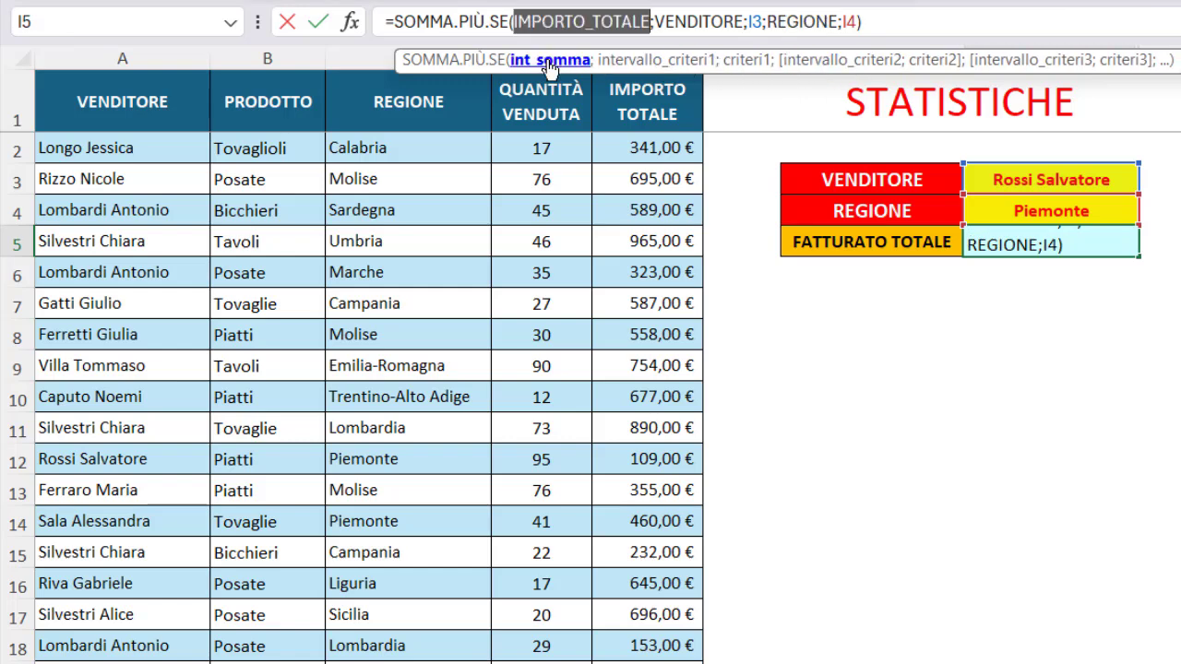
left_click(607, 76)
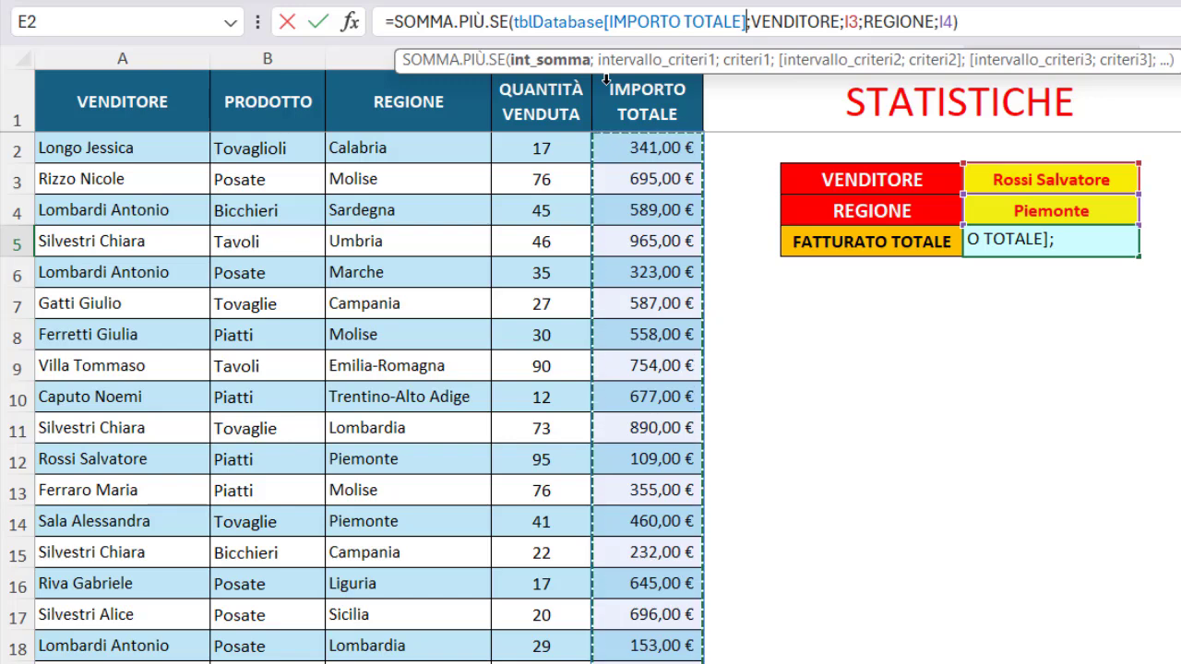
left_click(640, 60)
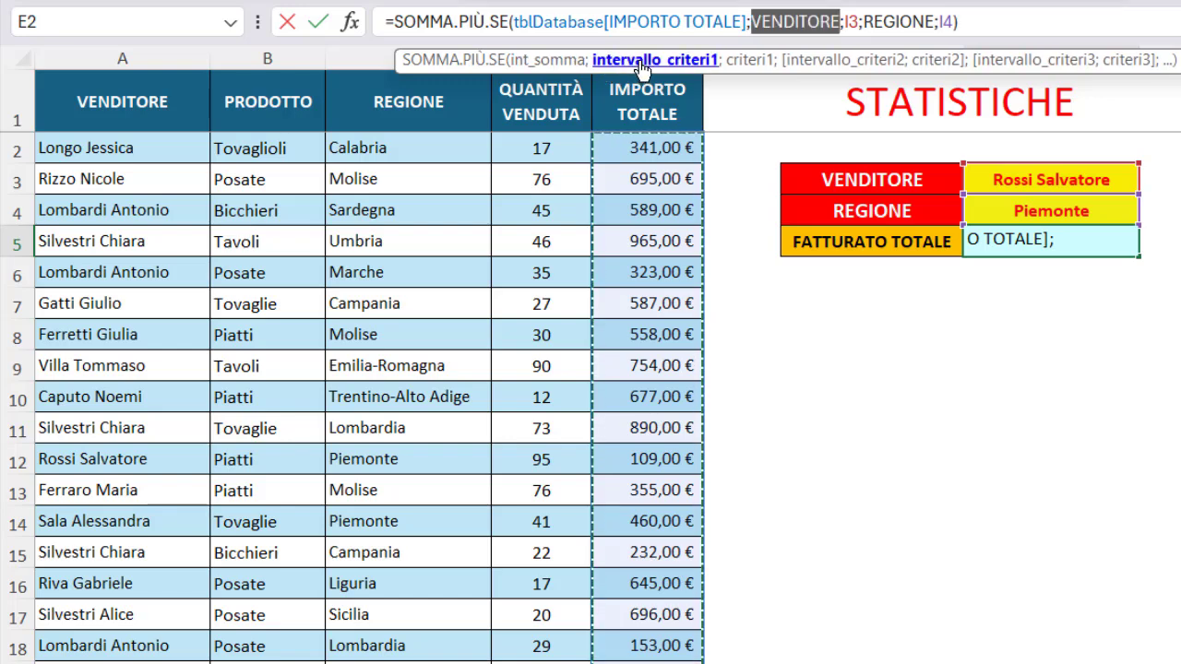
left_click(135, 74)
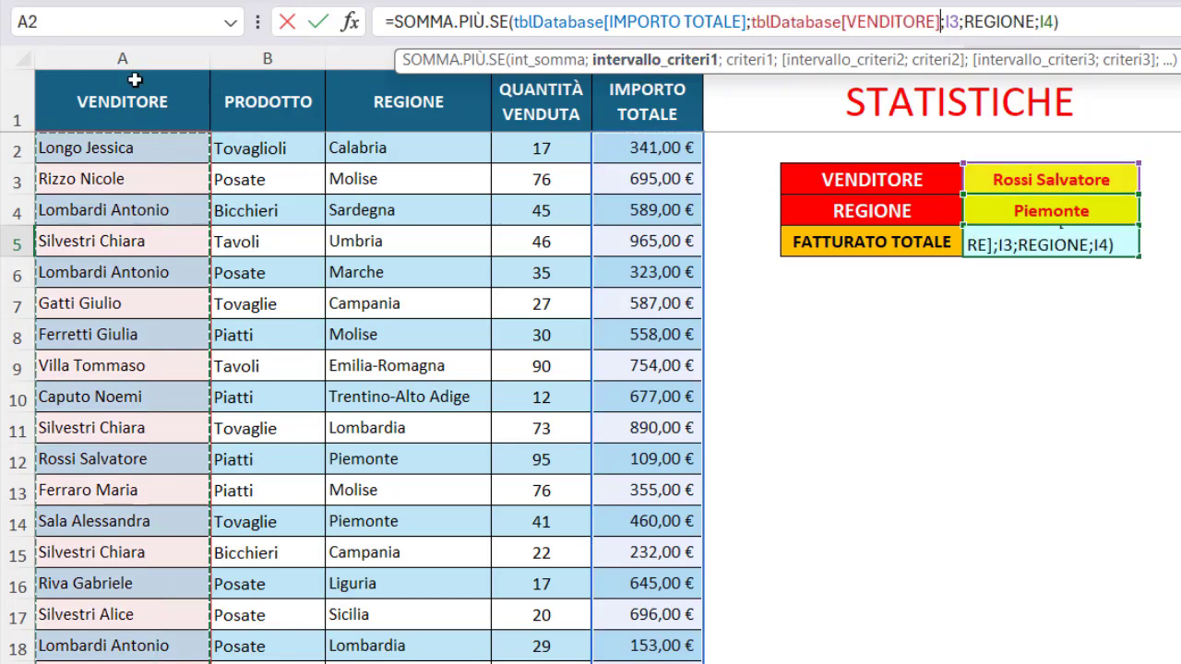
Step: Replace the second criteria range in the I5 formula with tblDatabase[REGIONE], confirm it and review the finished formula
left_click(843, 63)
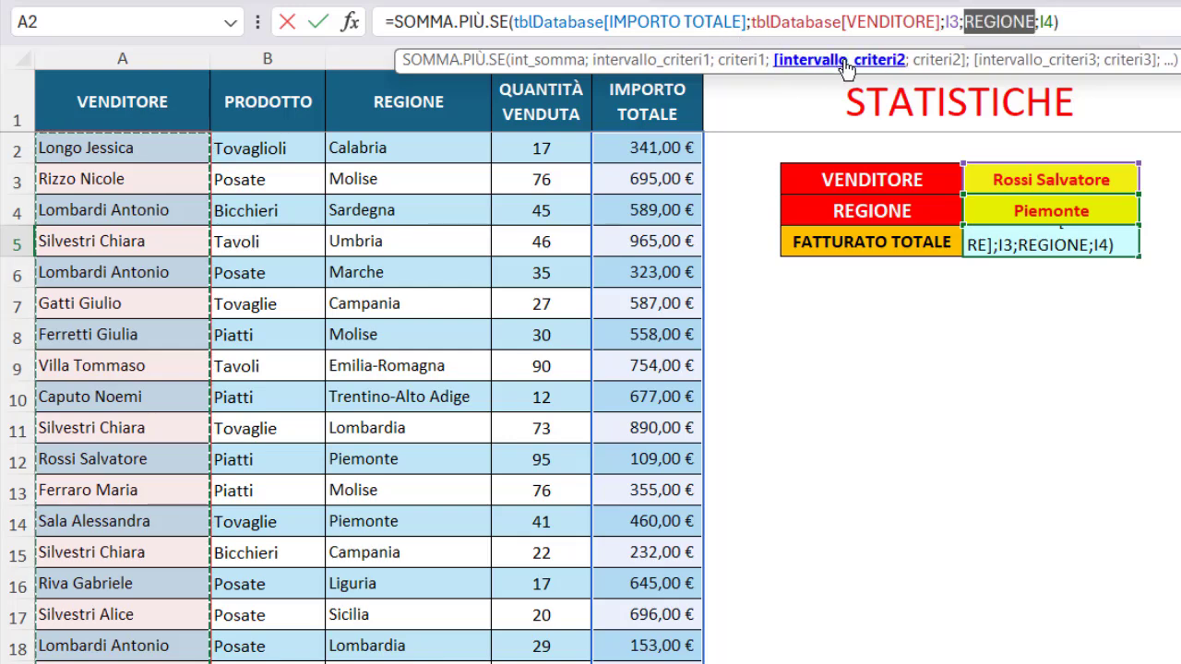
left_click(380, 74)
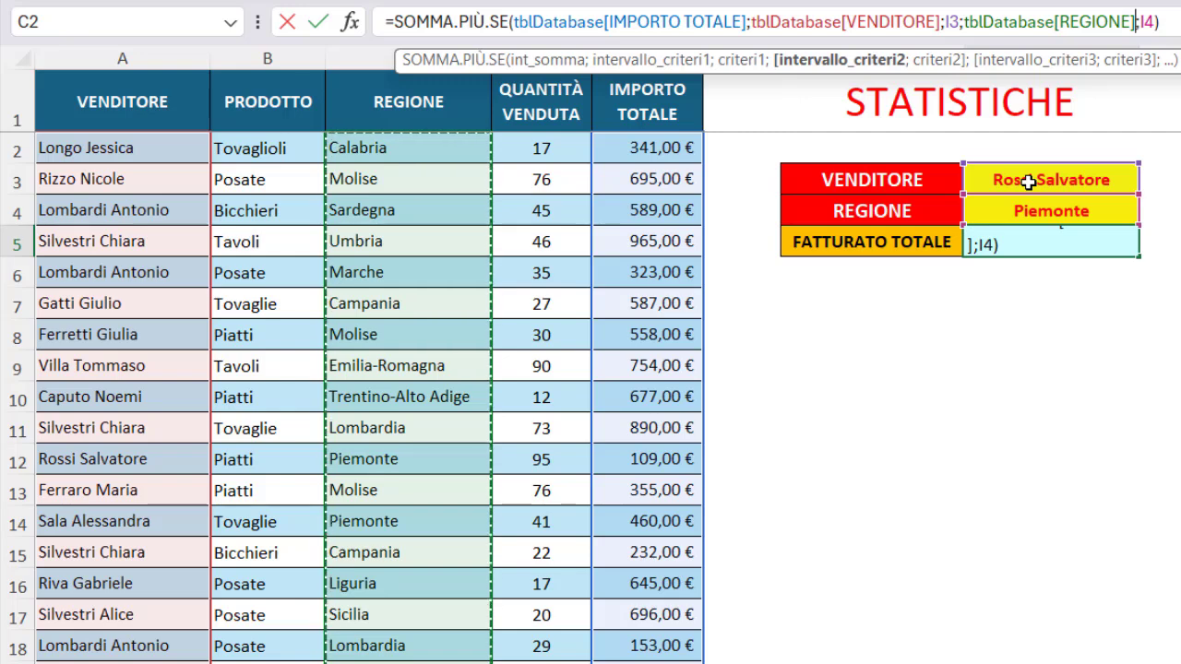
key("Return")
left_click(1012, 237)
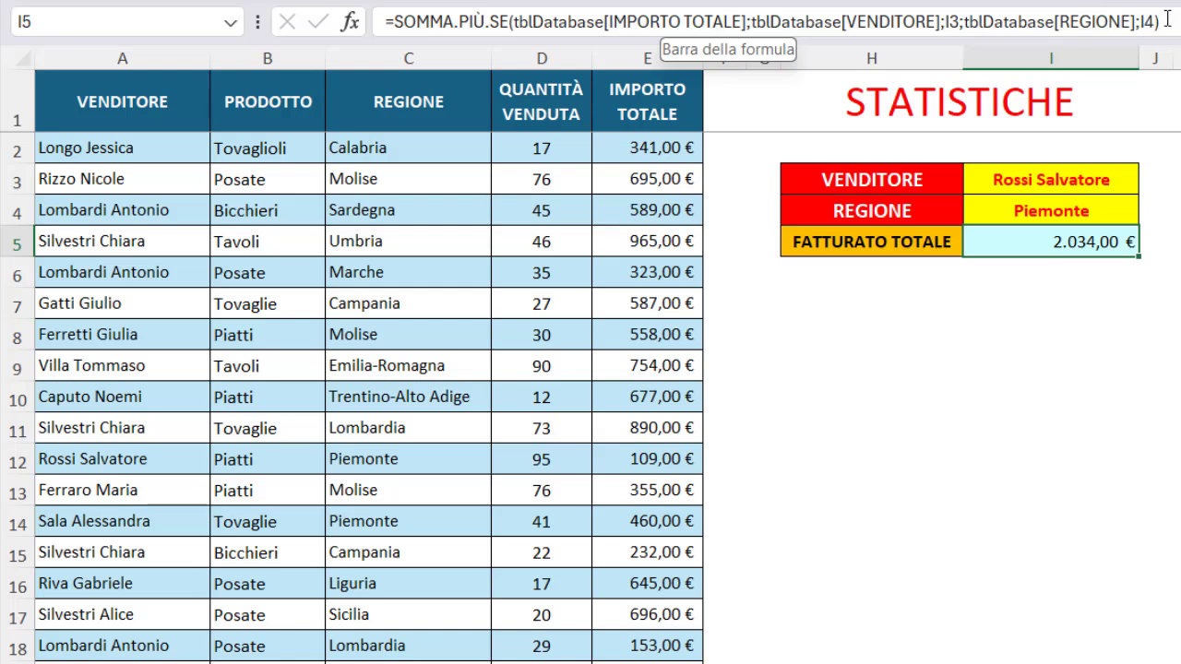
left_click(1112, 103)
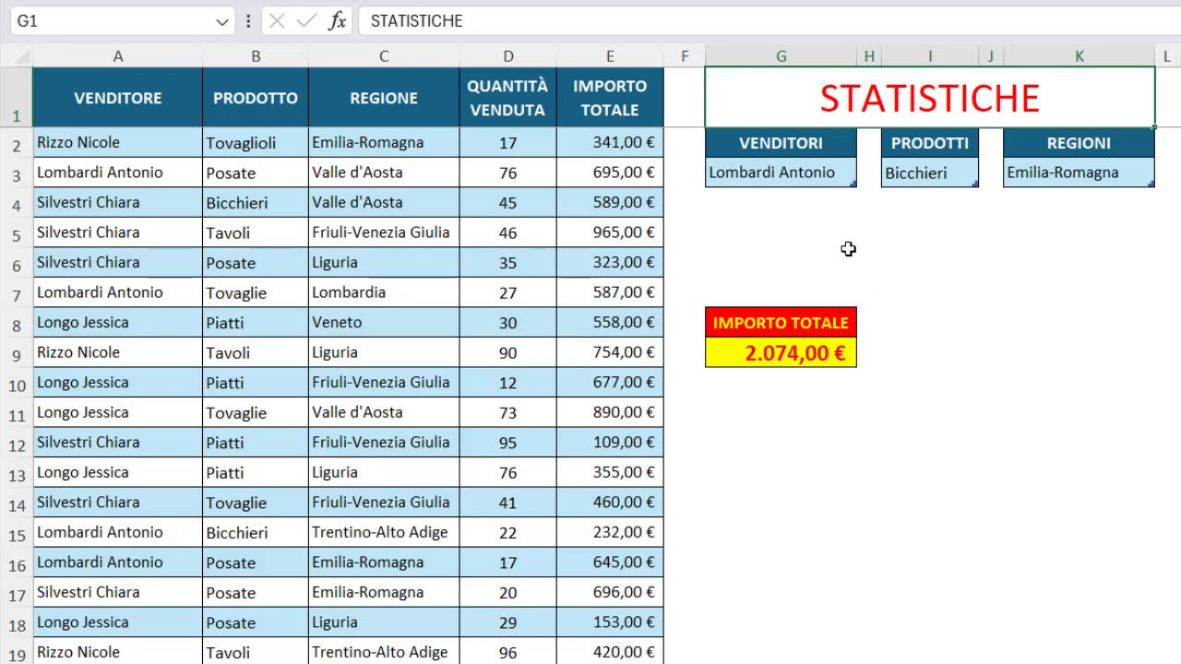
Step: On the sheet with the three criteria tables, add a row to VENDITORI and choose the second seller in the list for G4
left_click(817, 170)
key("Tab")
left_click(871, 209)
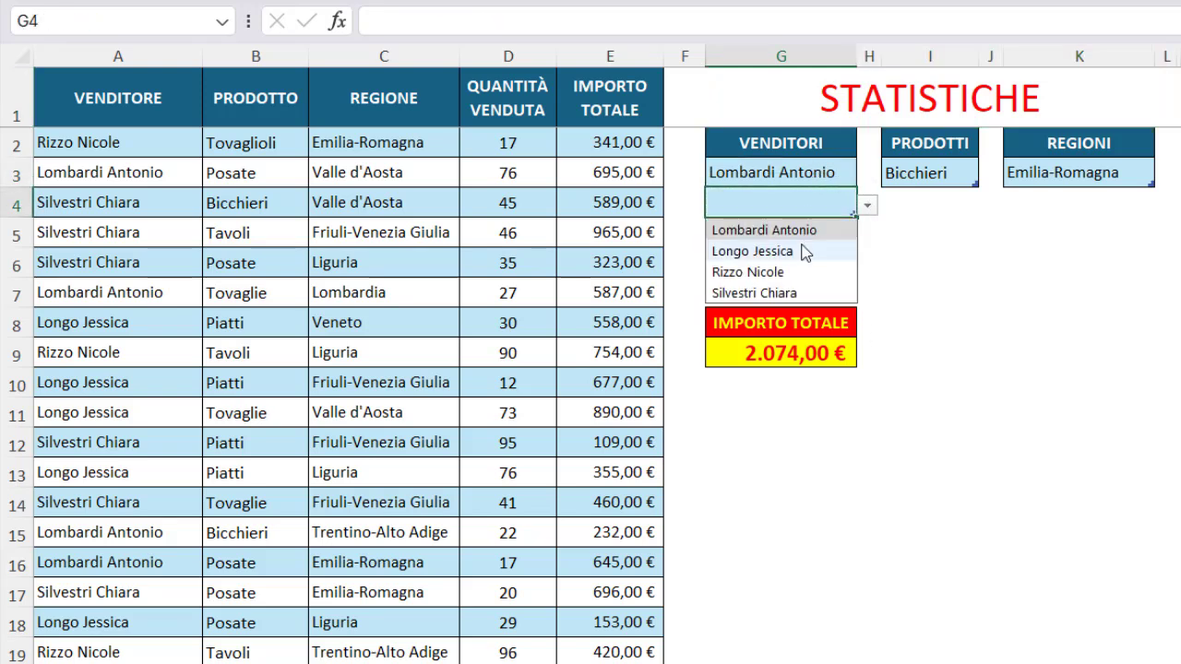
left_click(799, 249)
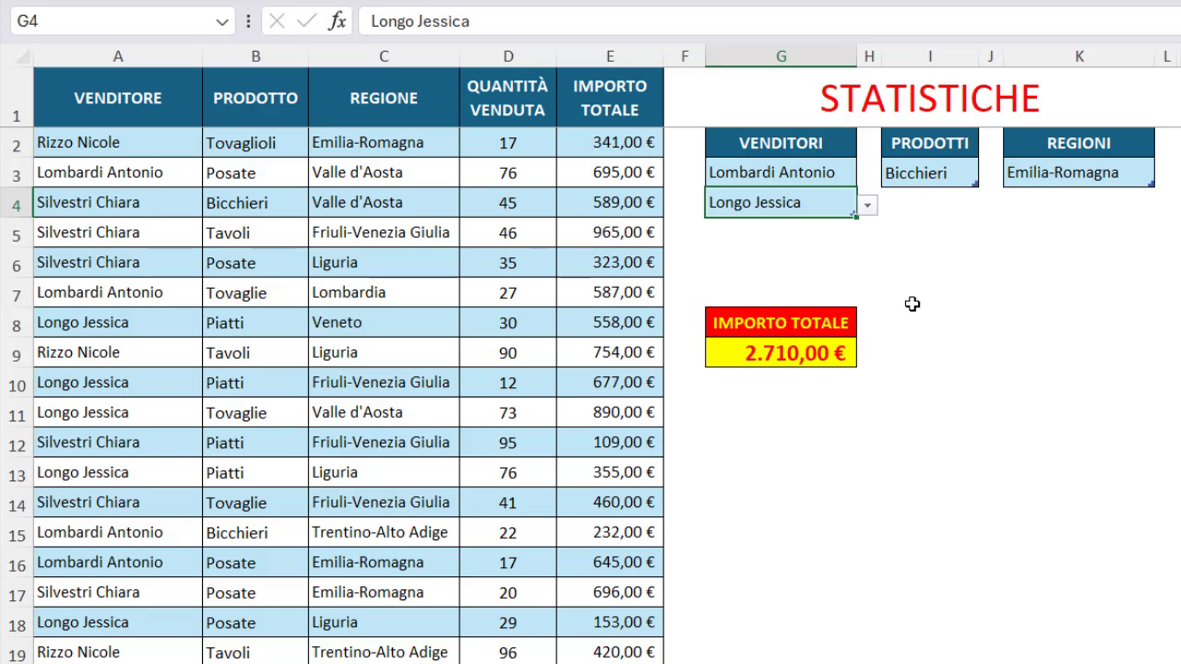
left_click(770, 96)
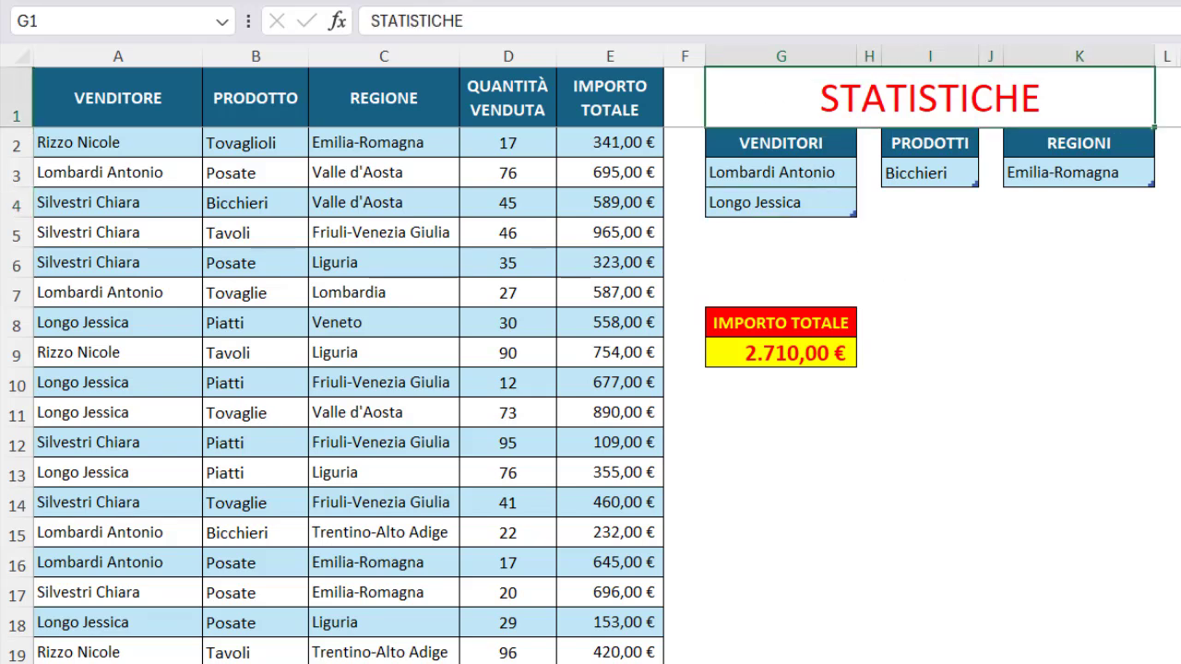